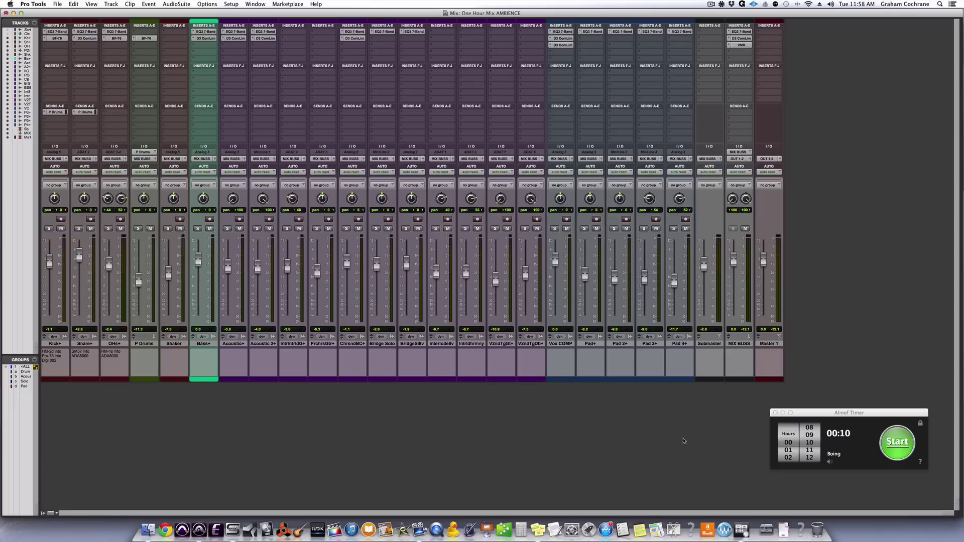
Start the 10-minute countdown in Alinof Timer, and play the mix in Pro Tools
left_click(838, 414)
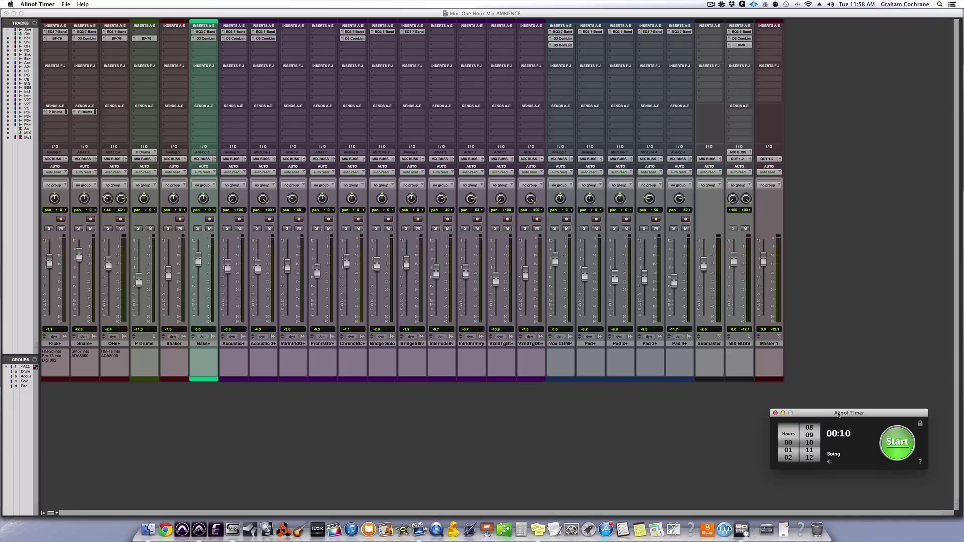
left_click(908, 444)
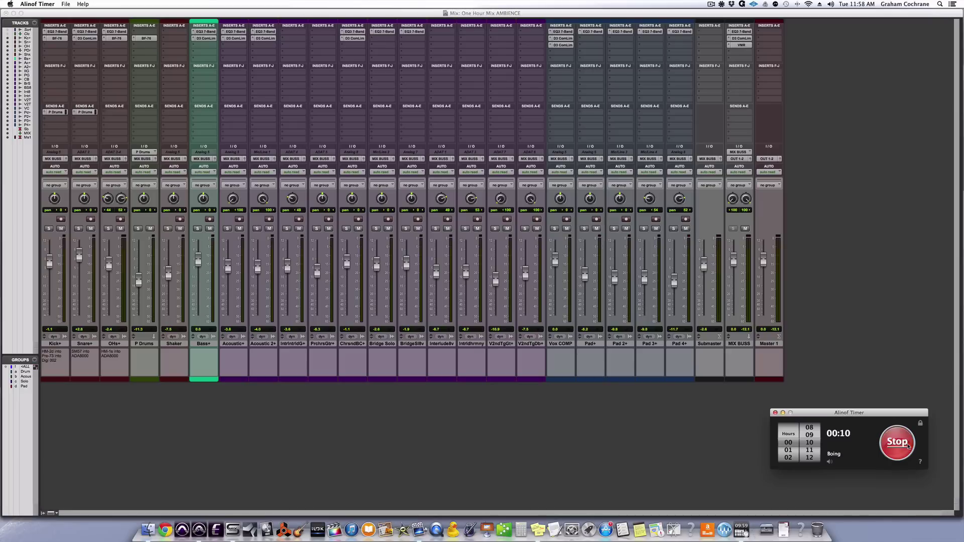
left_click(869, 360)
key("space")
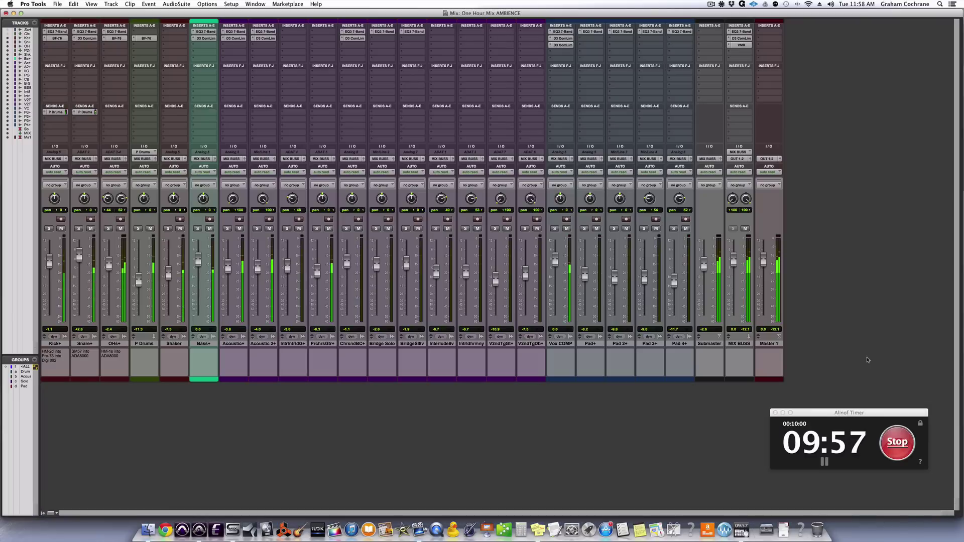
Create two new stereo aux input tracks directly after Pad 4+
left_click(680, 344)
key("super+shift+n")
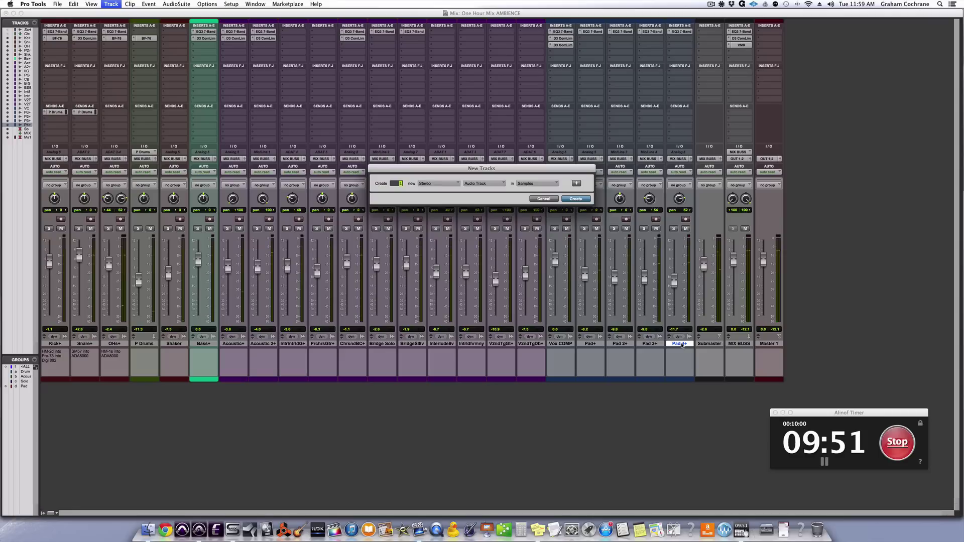
key("super+Down")
key("super+Down")
key("super+Up")
key("Return")
Rename the two new aux tracks VERB and DELAY
double_click(706, 344)
type("VERB")
key("super+Right")
type("DEL")
key("Return")
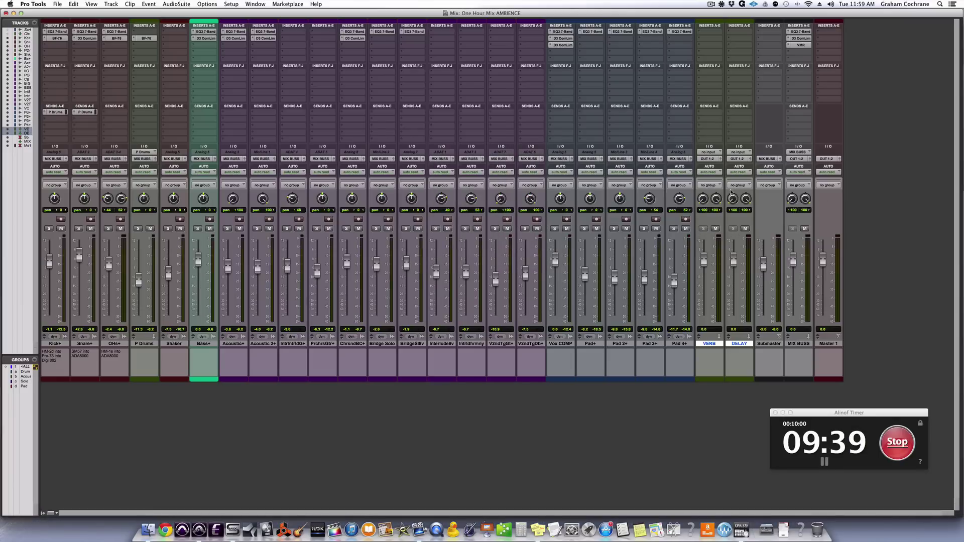
Route the outputs of both the VERB and DELAY tracks to the MIX BUSS track
left_click(715, 160)
mouse_move(736, 166)
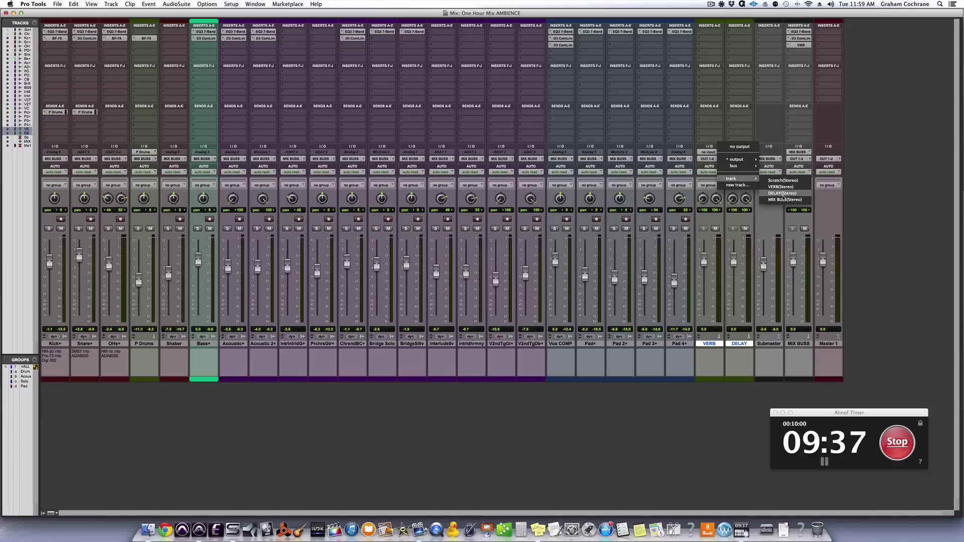
left_click(782, 201, "alt+shift")
Insert Avid's stereo D-Verb plug-in on the VERB track
left_click(707, 53)
mouse_move(727, 67)
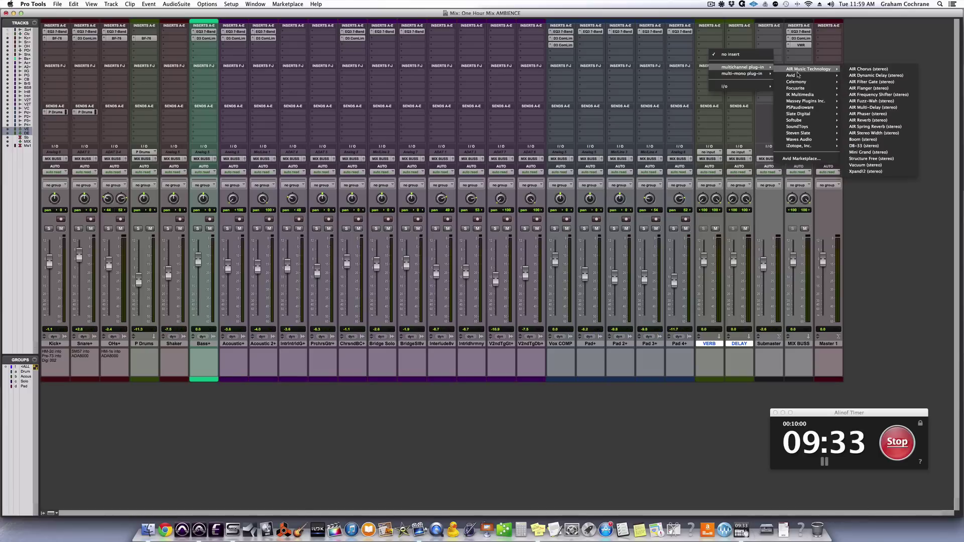
mouse_move(798, 75)
left_click(864, 90)
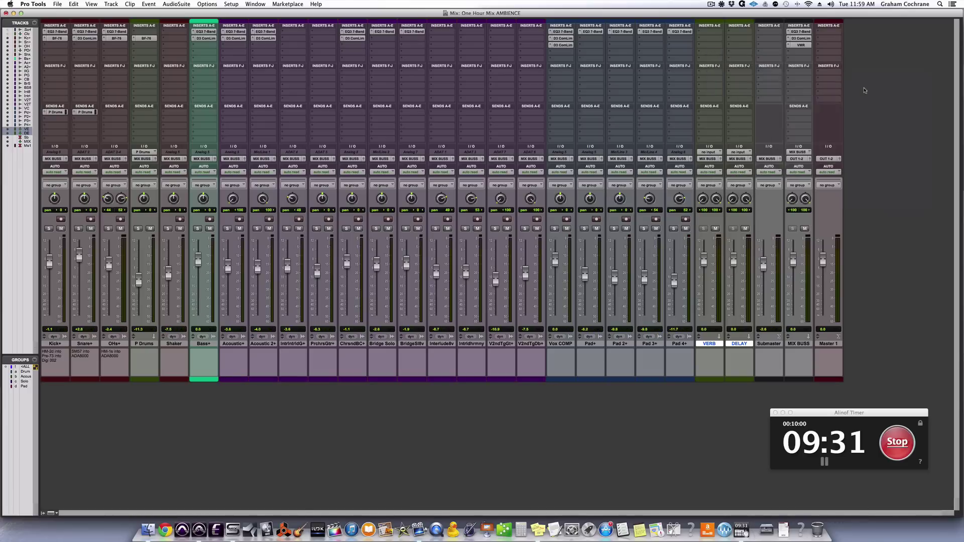
Insert Avid's stereo Mod Delay III plug-in on the DELAY track
left_click(743, 52)
mouse_move(762, 70)
mouse_move(834, 76)
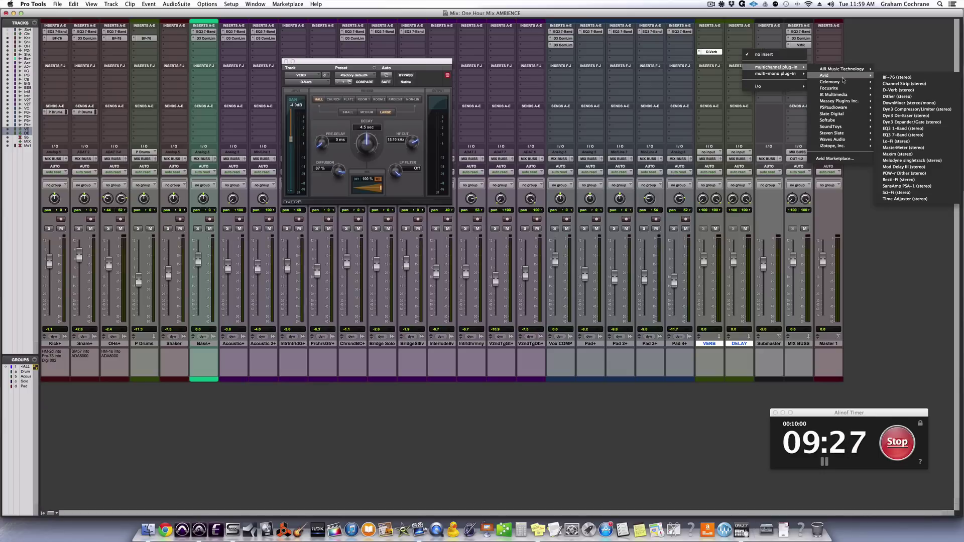
left_click(943, 167)
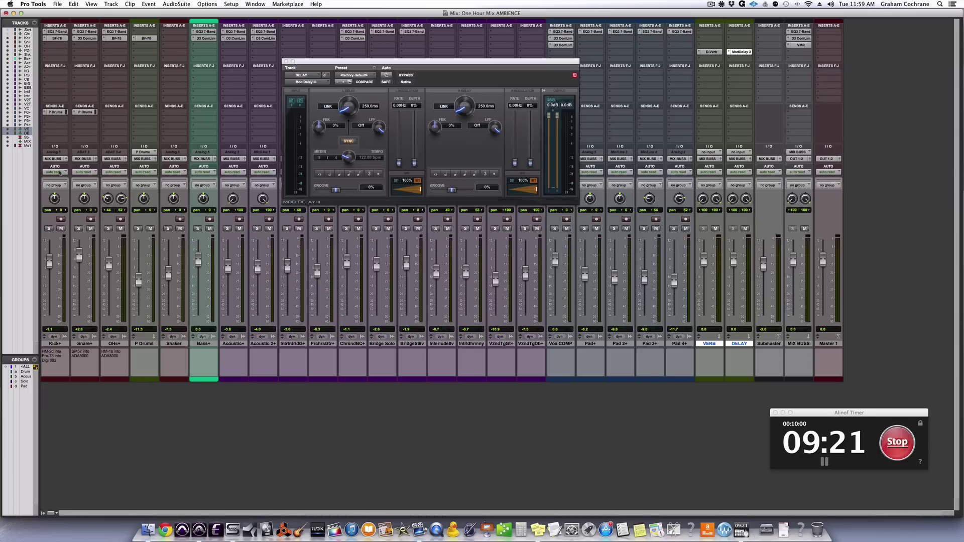
Add a send to the VERB track in slot b of the Kick+, Snare+ and OHs+ tracks together
left_click(63, 345)
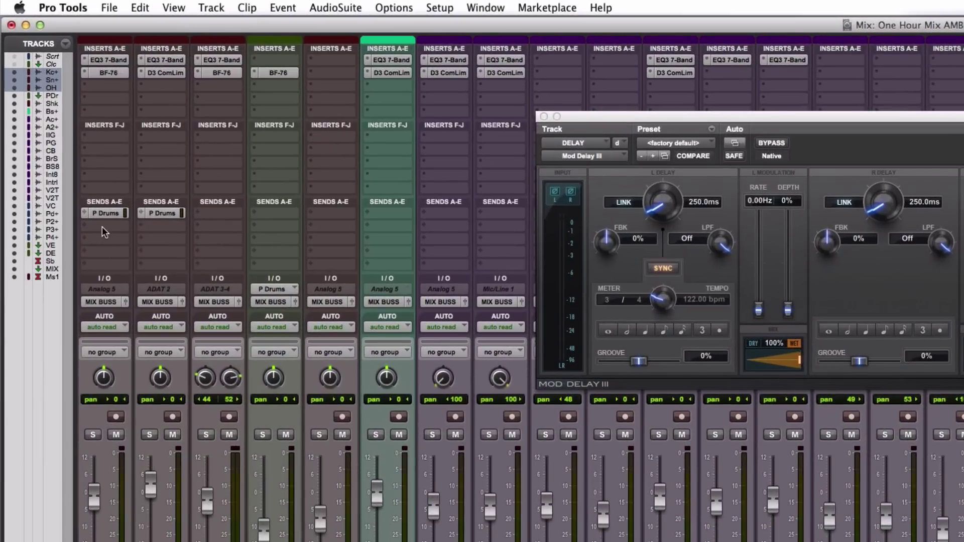
left_click(102, 227)
mouse_move(142, 290)
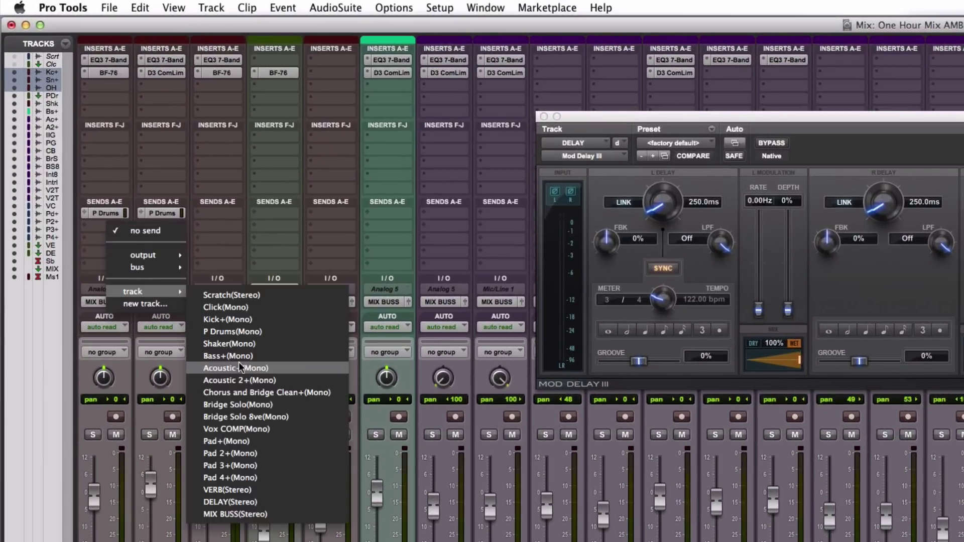
left_click(245, 485, "alt+shift")
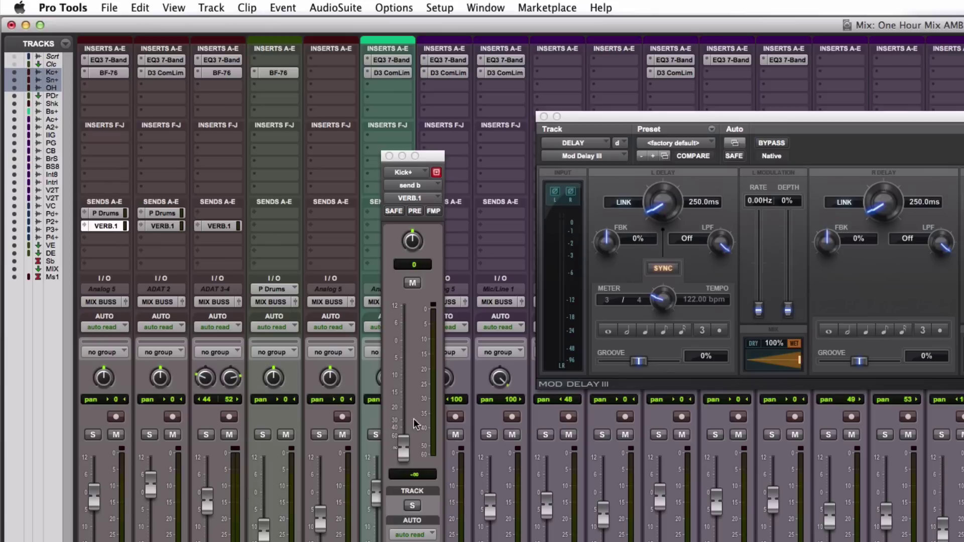
Raise the VERB sends of the drum tracks: Kick+ to about -12.7 dB, Snare+ to a similar level, and OHs+ to about -11.1 dB
left_click_drag(403, 449, 410, 389)
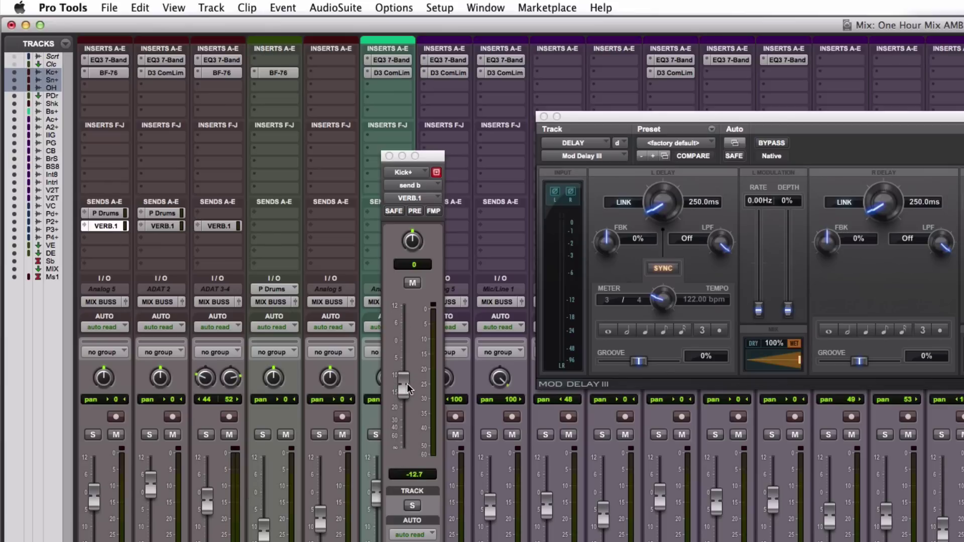
left_click(145, 226)
left_click_drag(406, 443, 405, 381)
left_click(211, 226)
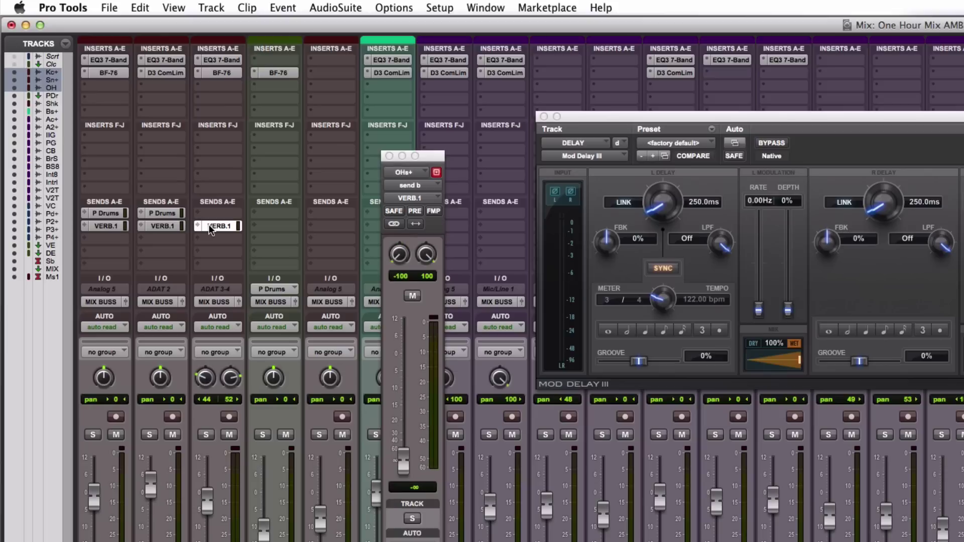
left_click_drag(406, 465, 405, 395)
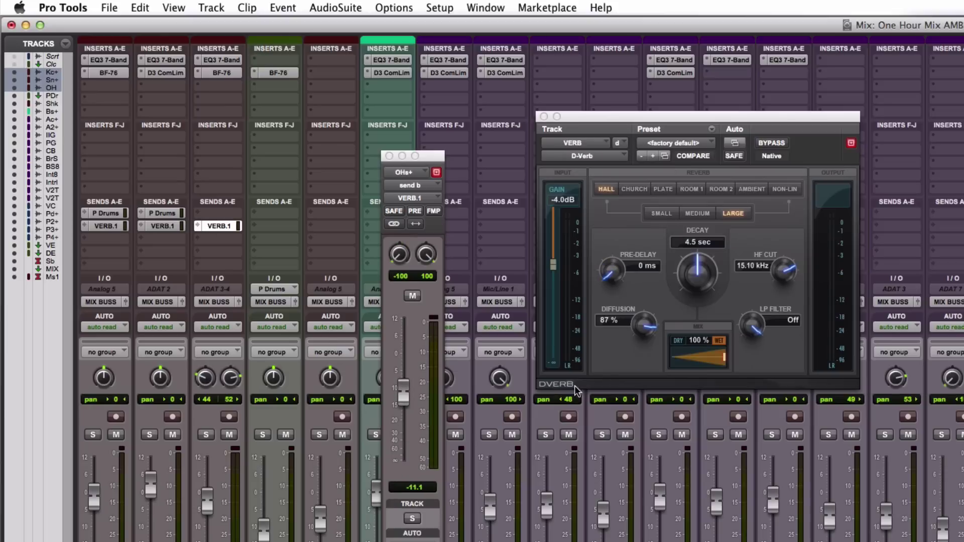
Solo Kick+, Snare+ and OHs+, and raise the OHs+ send to VERB to about -9.4 dB
left_click(93, 435)
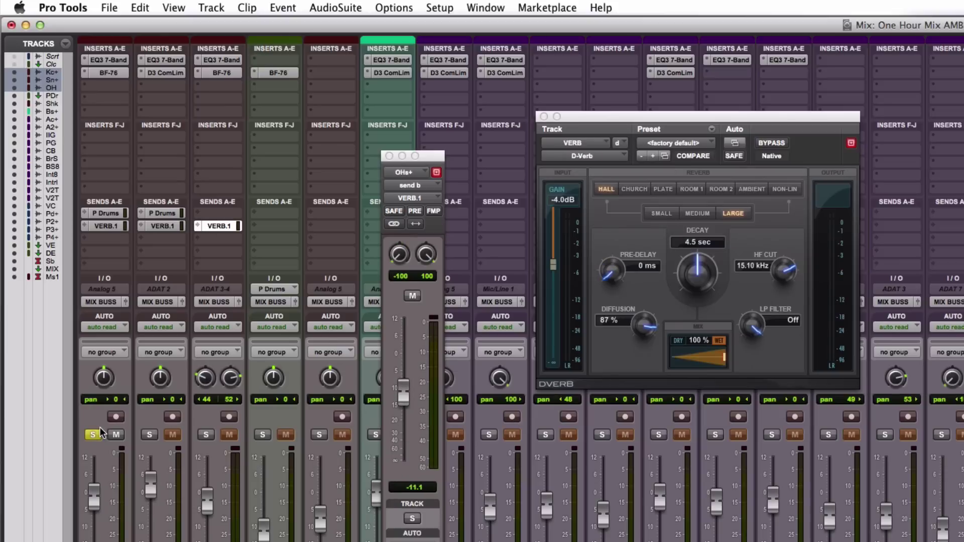
left_click(150, 435)
left_click(206, 435)
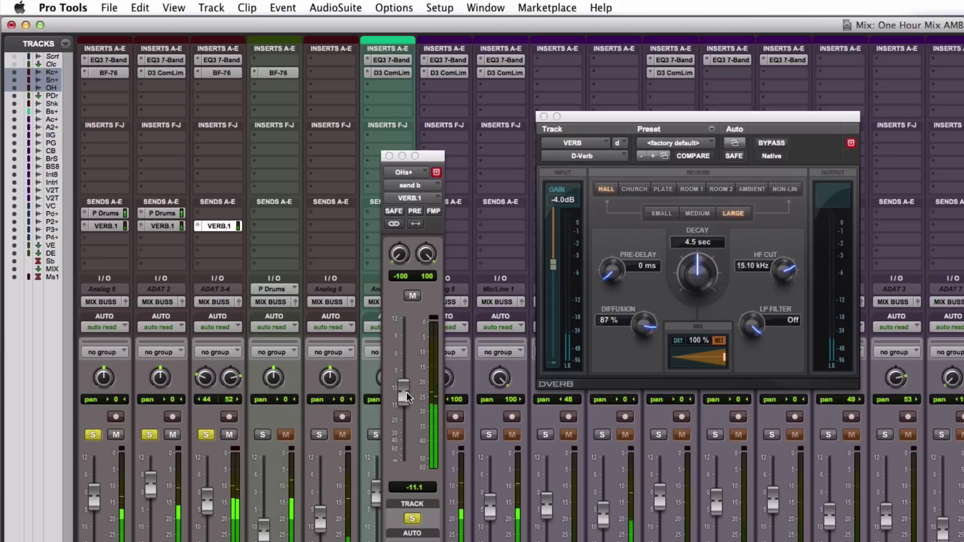
left_click_drag(403, 395, 401, 388)
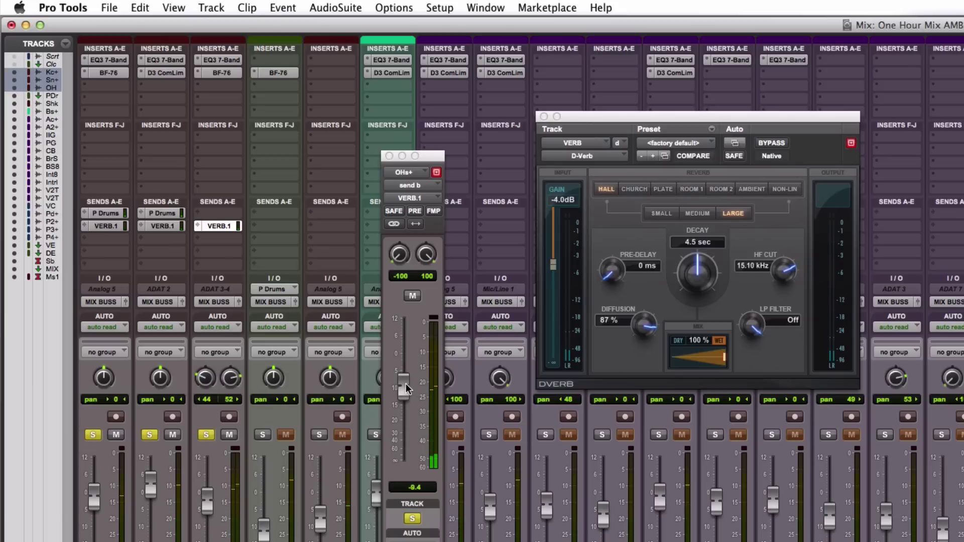
Set D-Verb on the VERB track to a small Plate with input gain at 0.0 dB
left_click(666, 194)
left_click(701, 213)
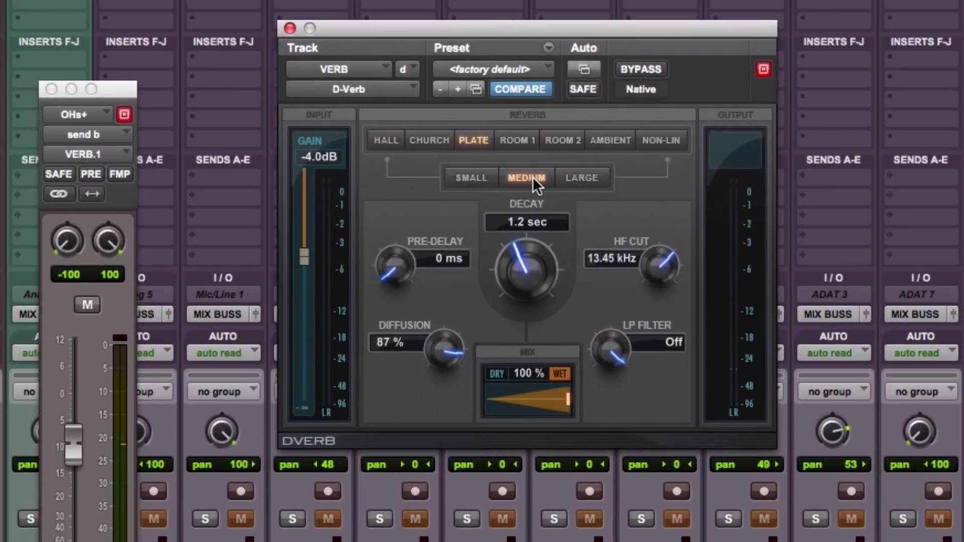
left_click(671, 214)
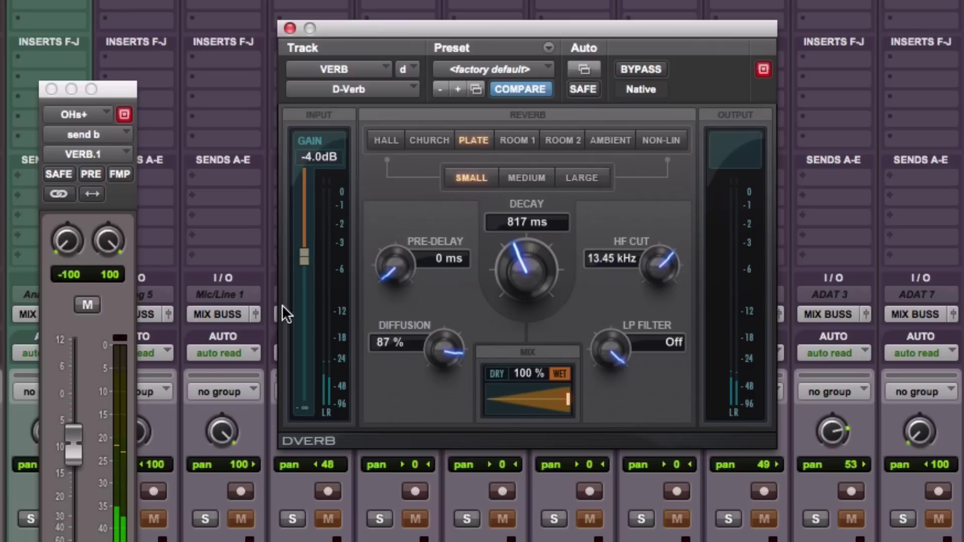
left_click_drag(303, 247, 306, 156)
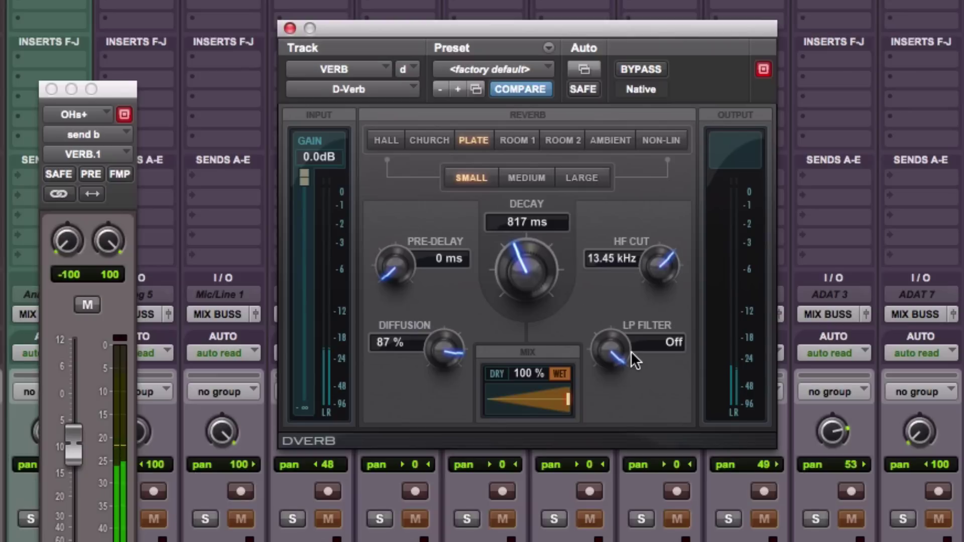
Set D-Verb's LP filter to about 6.98 kHz, HF cut to about 9.88 kHz and pre-delay to 14 ms
left_click_drag(620, 371, 620, 478)
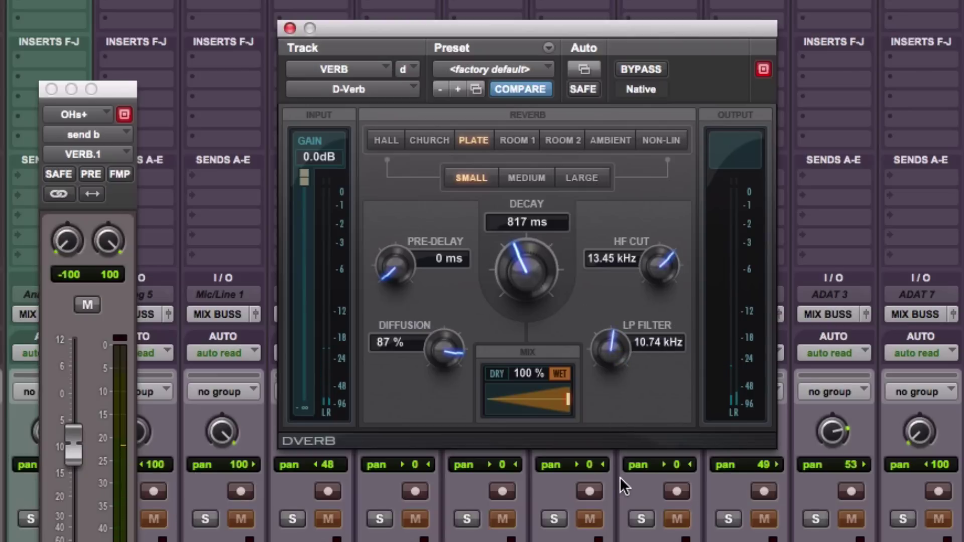
mouse_move(609, 360)
left_mouse_down()
mouse_move(613, 384)
mouse_move(614, 375)
left_mouse_up()
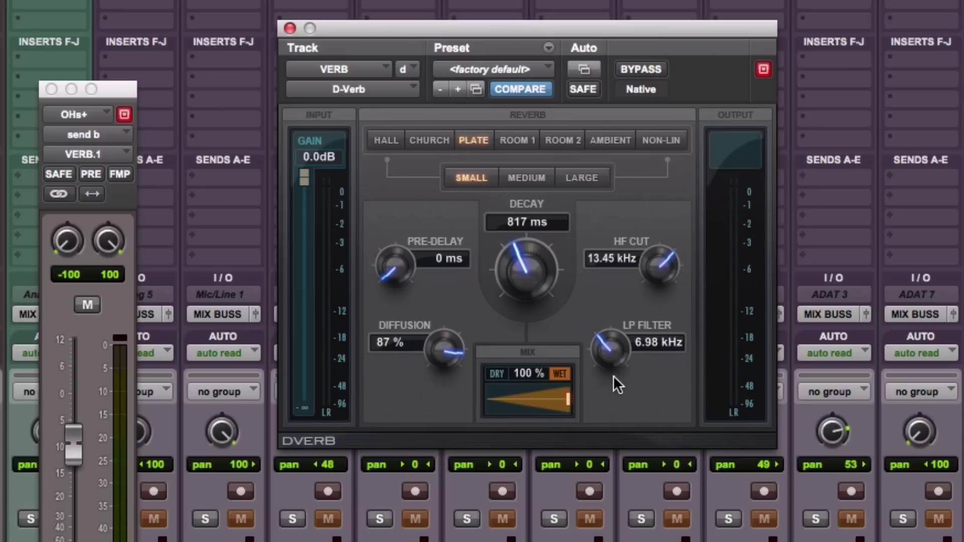
left_click_drag(656, 276, 654, 362)
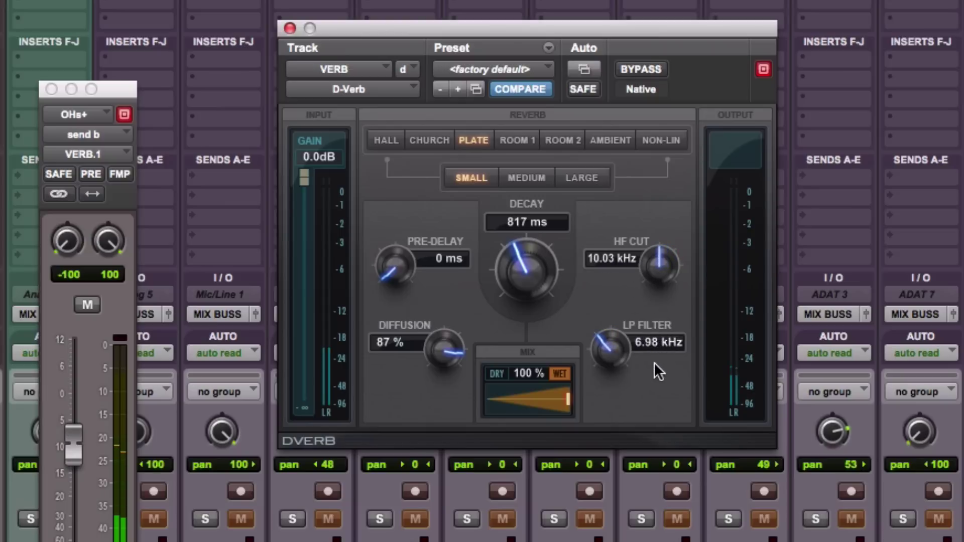
left_click_drag(649, 254, 650, 261)
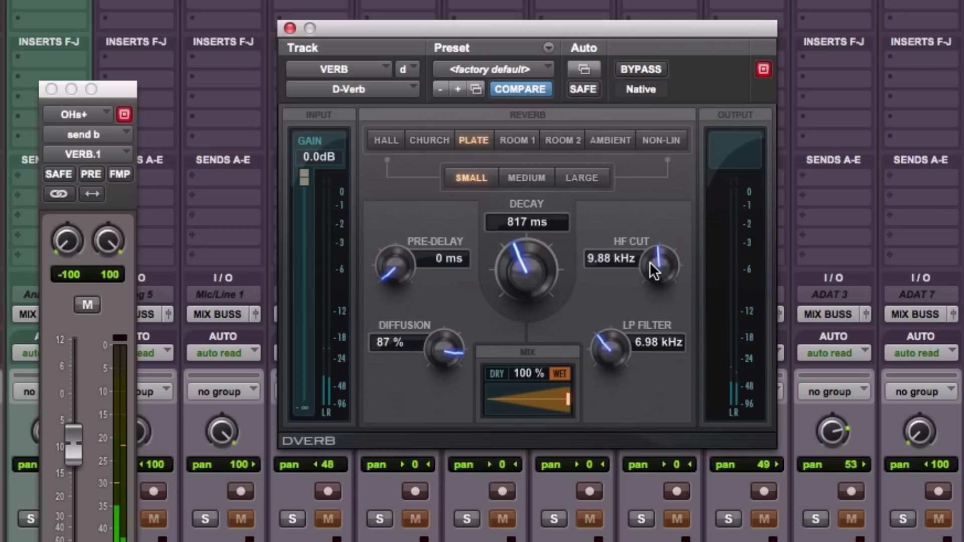
left_click_drag(386, 278, 386, 234)
left_click_drag(395, 270, 396, 261)
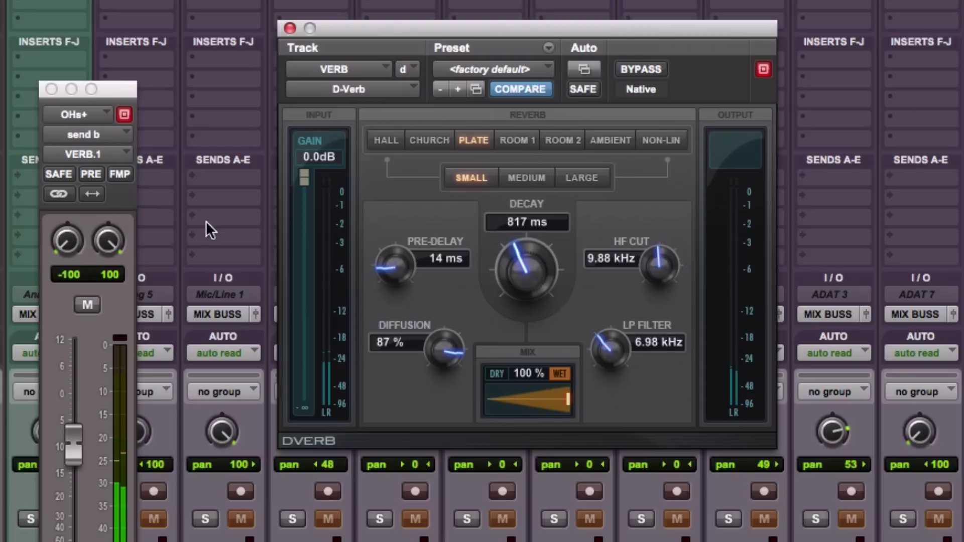
Compare the drums with D-Verb bypassed and active, and close the plug-in window
left_click(632, 66)
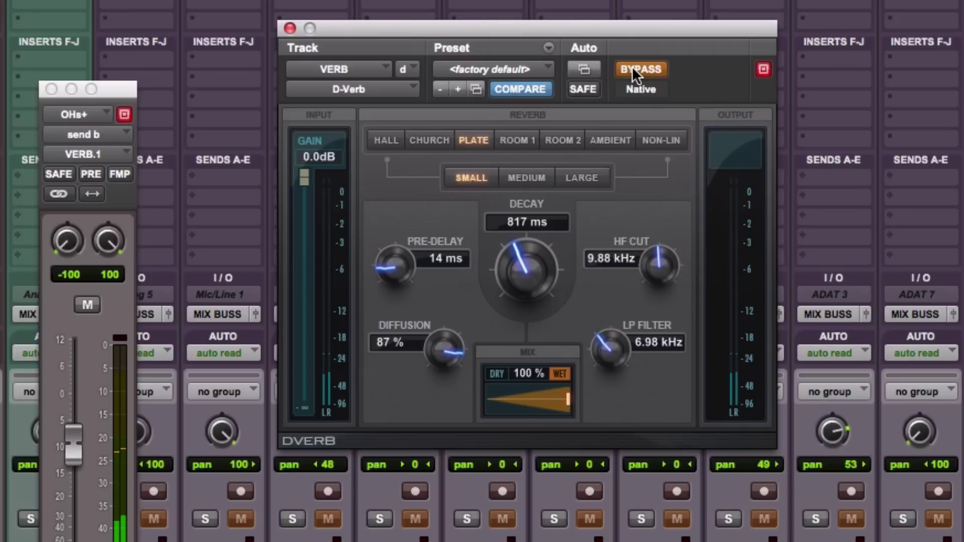
left_click(632, 66)
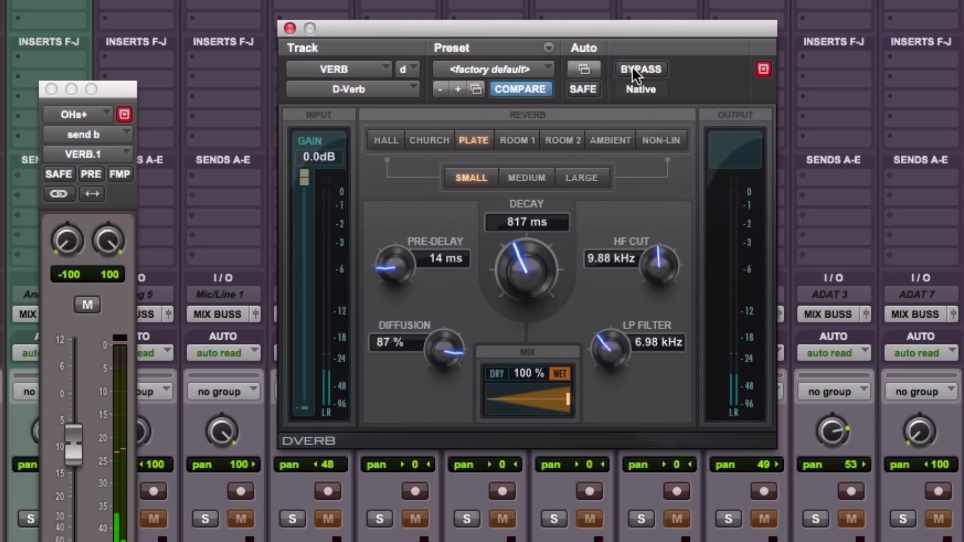
left_click(292, 30)
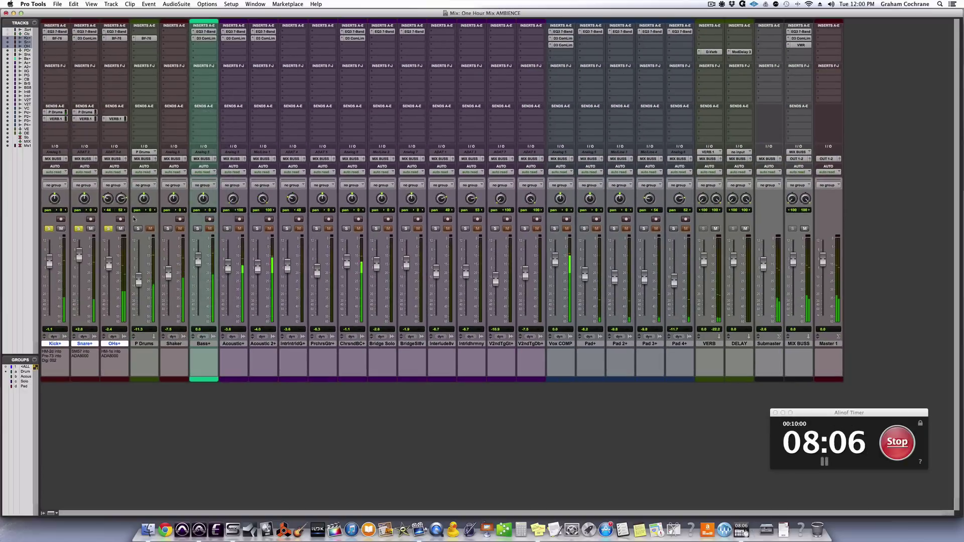
Add P Drums, Shaker, Bass+, Acoustic+ and Acoustic 2+ to the soloed tracks
left_click(139, 229)
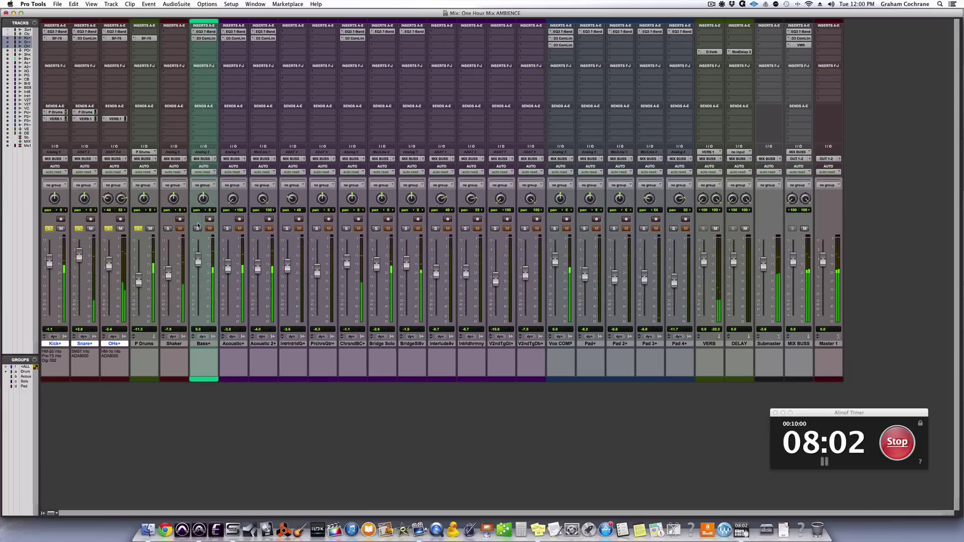
left_click(168, 228)
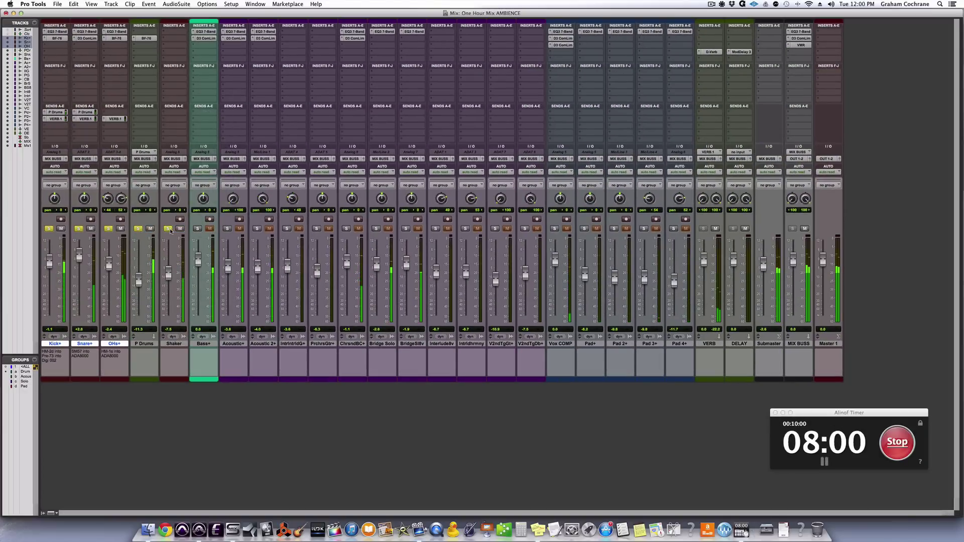
left_click(198, 228)
left_click(227, 228)
left_click(257, 228)
Add VERB sends to Acoustic+ and Acoustic 2+, and set the Acoustic+ send level to about -11.7 dB
left_click(232, 120)
mouse_move(249, 153)
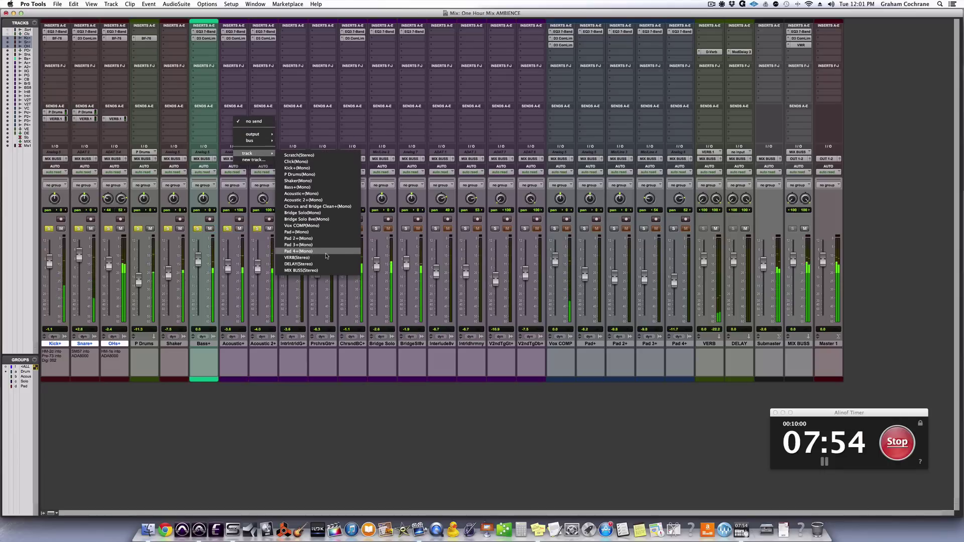
left_click(298, 258)
left_click_drag(212, 237, 212, 204)
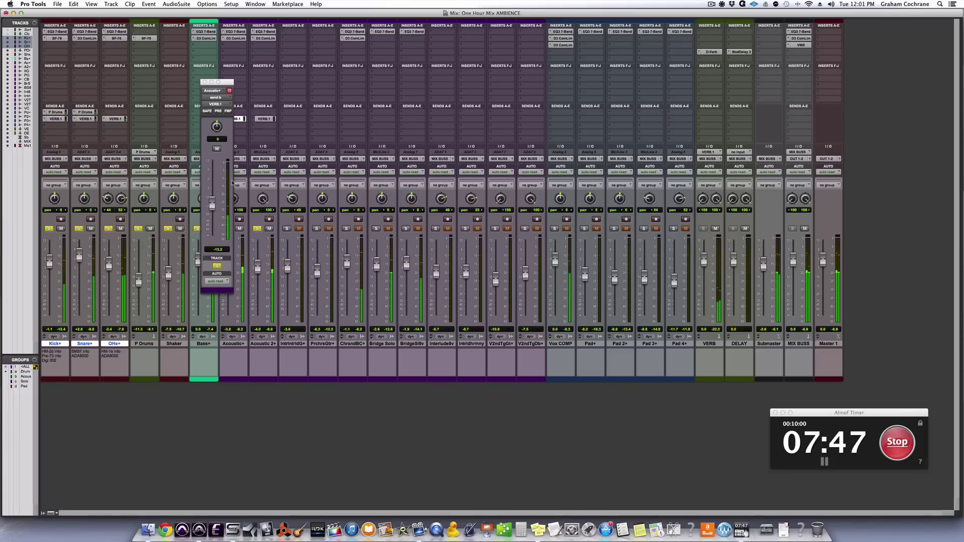
left_click_drag(211, 203, 212, 201)
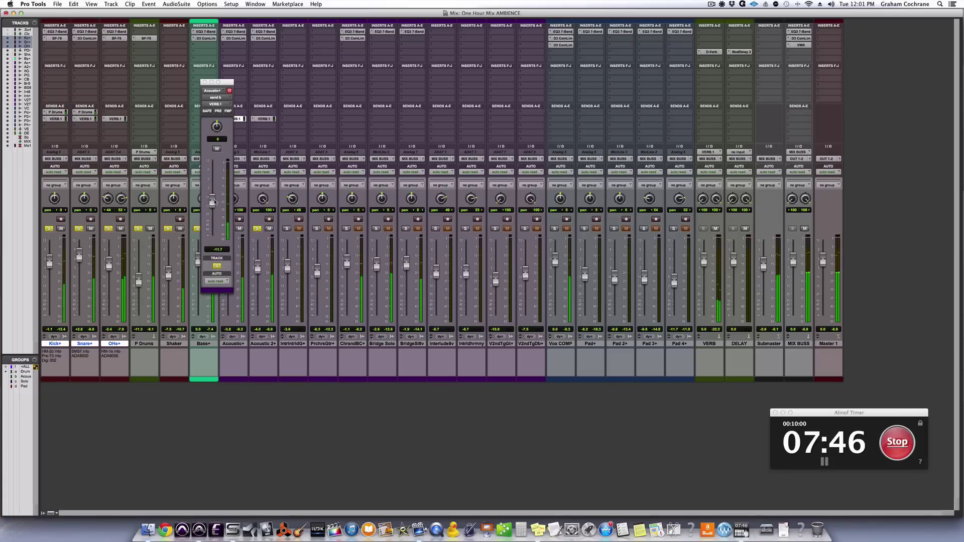
Add ChrsndBC+ and Vox COMP to the soloed tracks, send both to VERB, and compare the mix with VERB muted and active
left_click(722, 4)
left_click(748, 55)
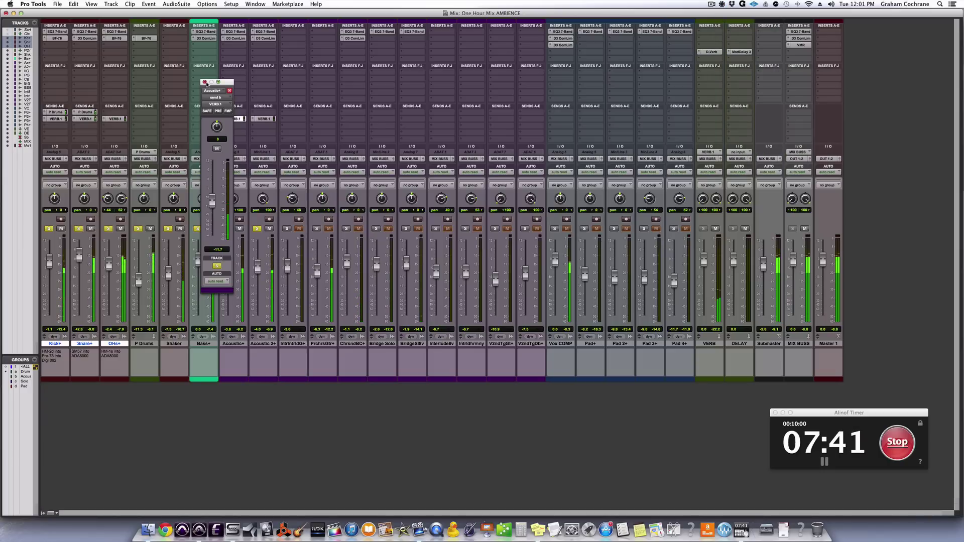
left_click(205, 82)
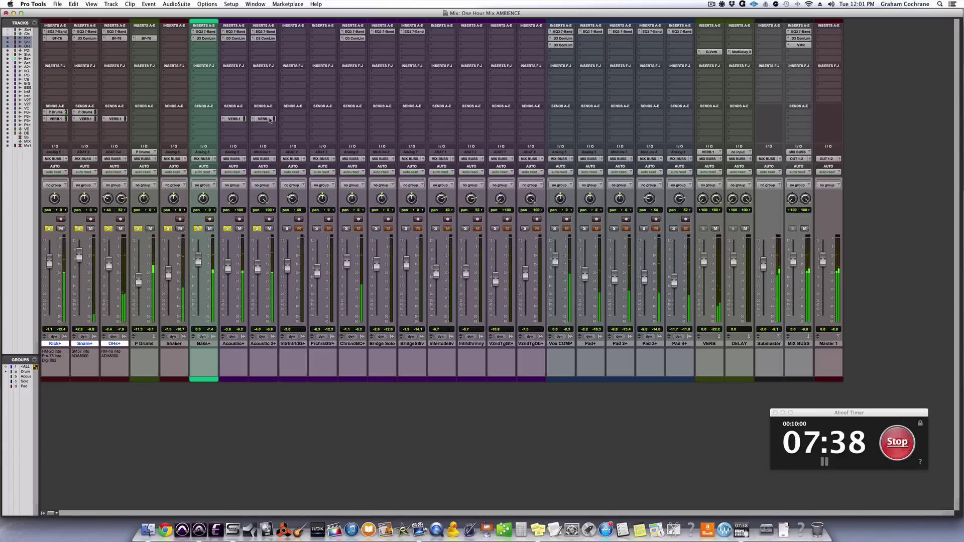
left_click(347, 228)
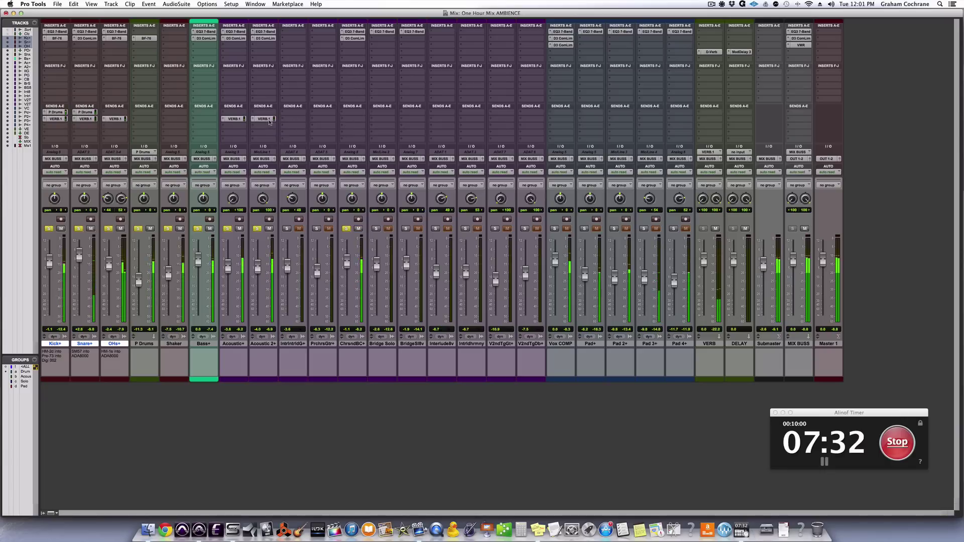
left_click(352, 122)
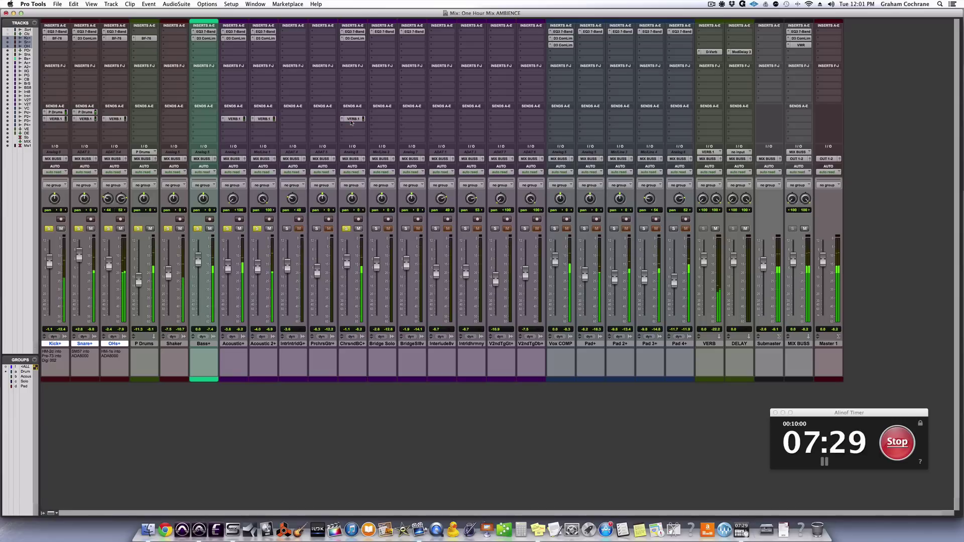
left_click(555, 229)
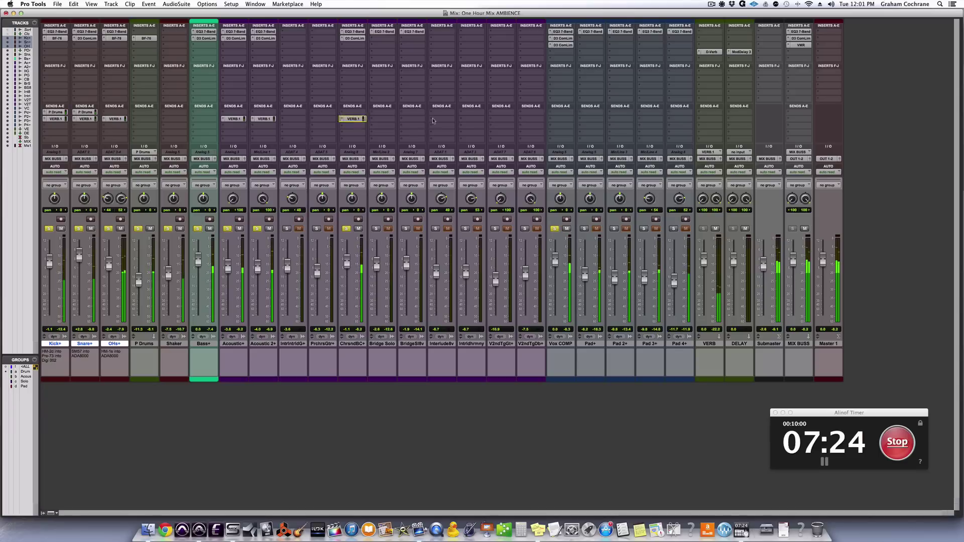
left_click(557, 121)
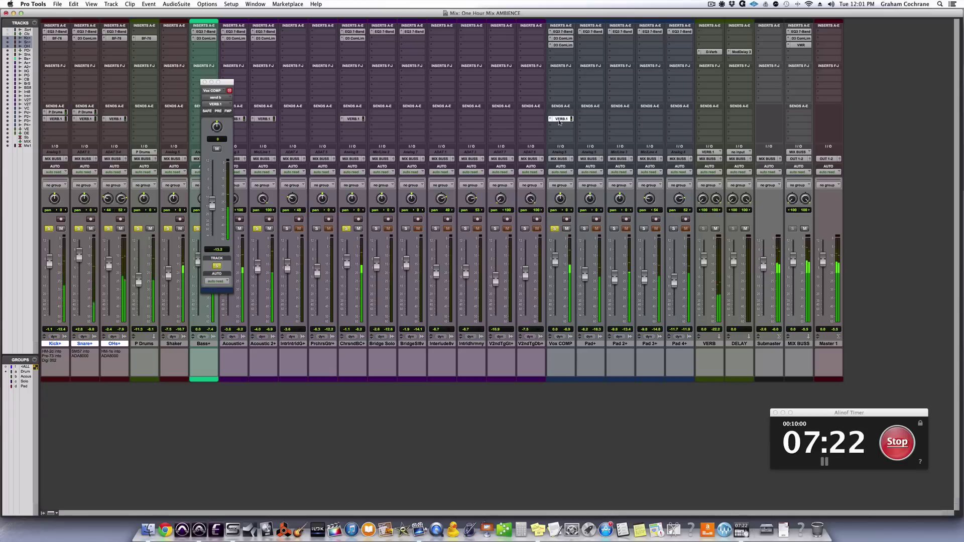
left_click(205, 82)
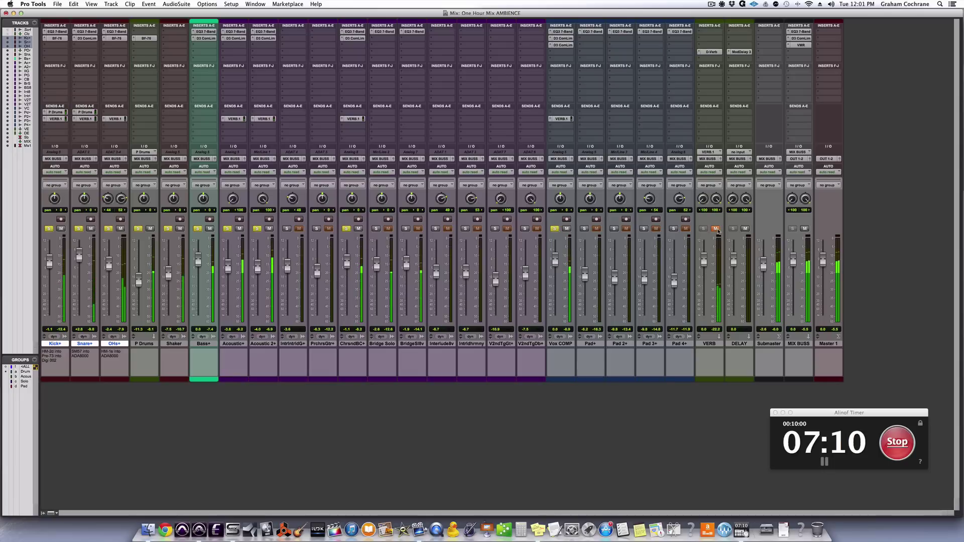
left_click(716, 229)
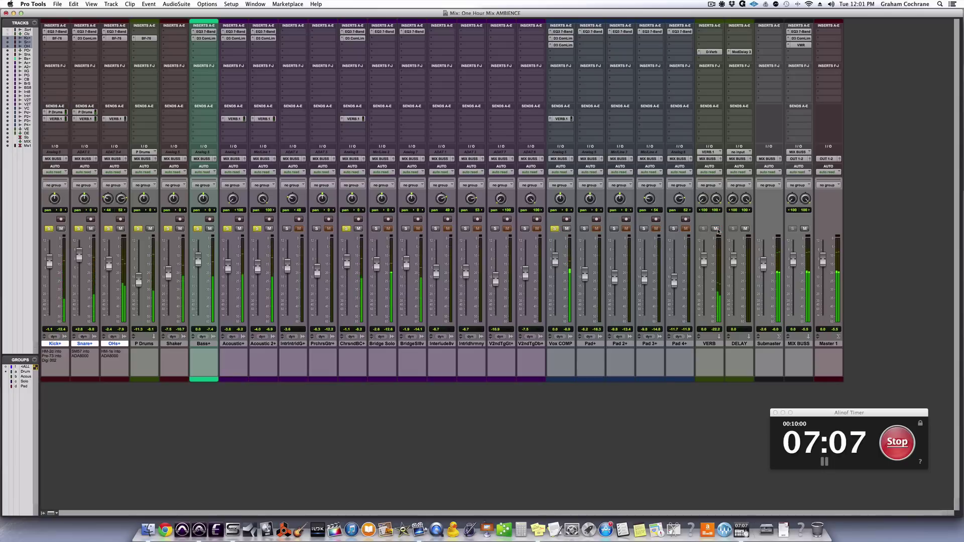
In the Edit window, select the passage from the Interlude marker to the end of V2 for playback, and return to the Mix window
key("super+equal")
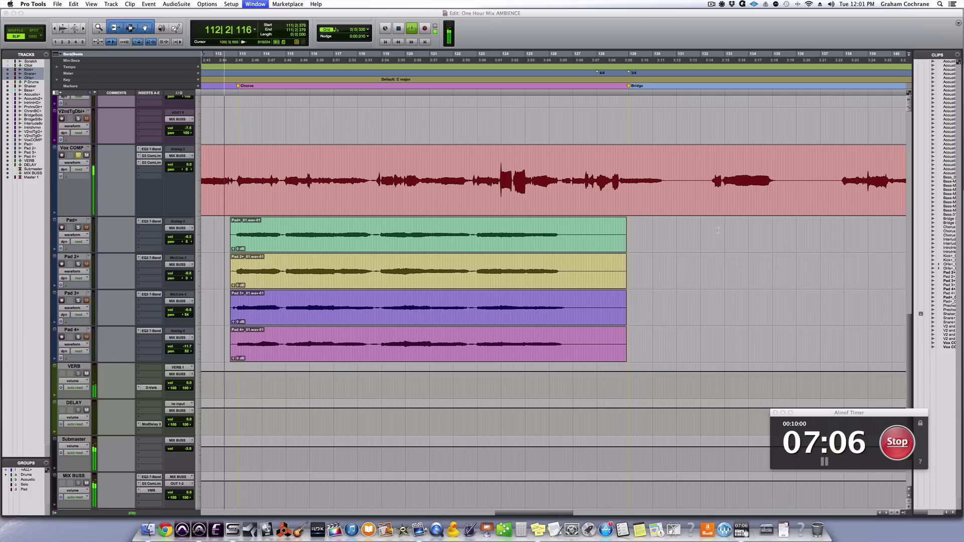
key("super+bracketleft")
key("super+bracketleft")
key("super+bracketleft")
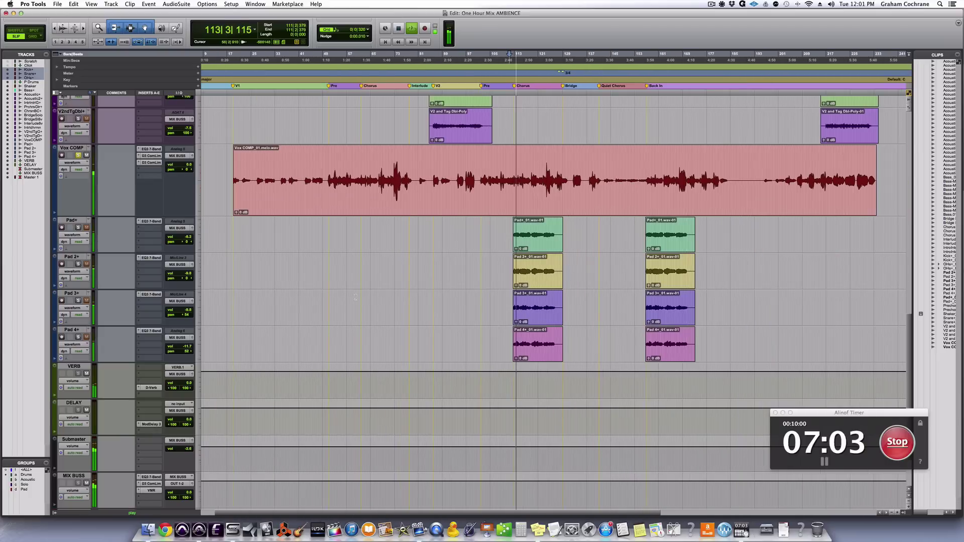
scroll(387, 280, "up", 4)
scroll(452, 235, "up", 3)
key("space")
left_click_drag(410, 134, 481, 141)
key("super+equal")
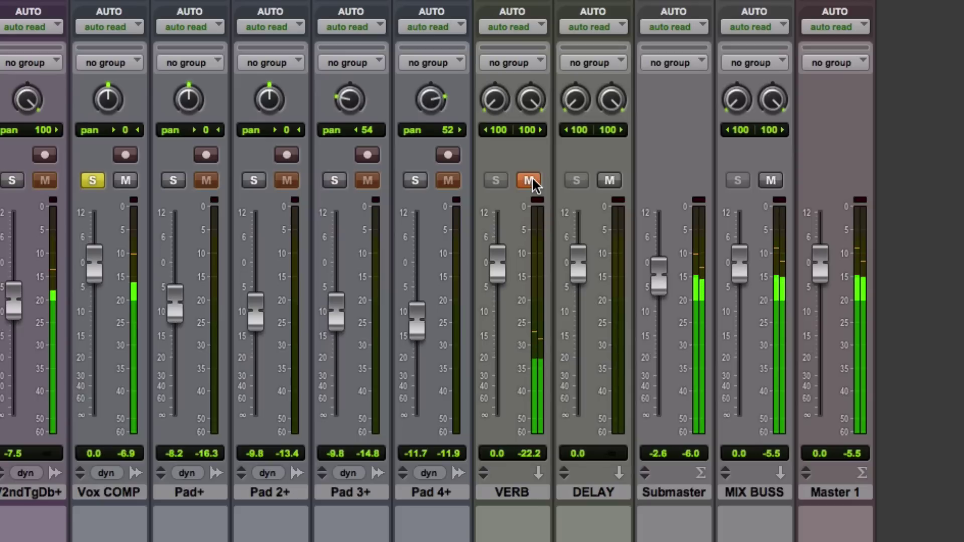
Unmute the VERB track and clear the solos so the whole mix plays
left_click(532, 177)
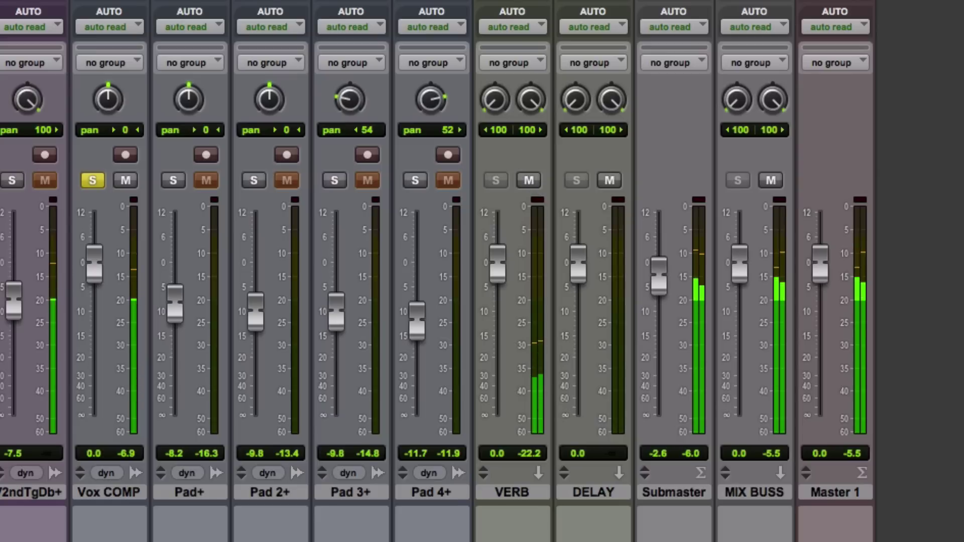
left_click(92, 181)
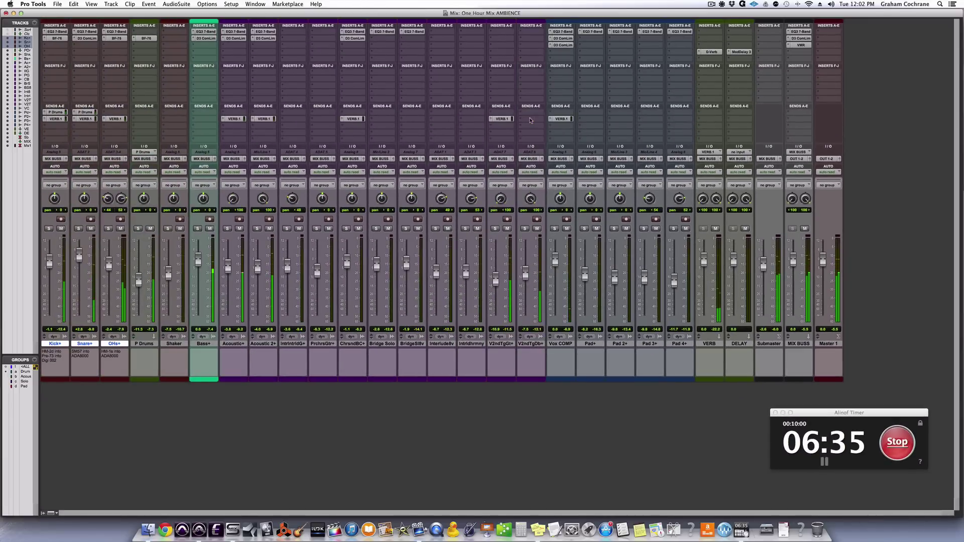
Raise the VERB sends on V2ndTgGt+ and V2ndTgDb+, setting the V2ndTgDb+ send to about +1 dB
left_click(501, 119)
left_click_drag(212, 195, 211, 178)
left_click(528, 119)
left_click_drag(212, 203, 212, 177)
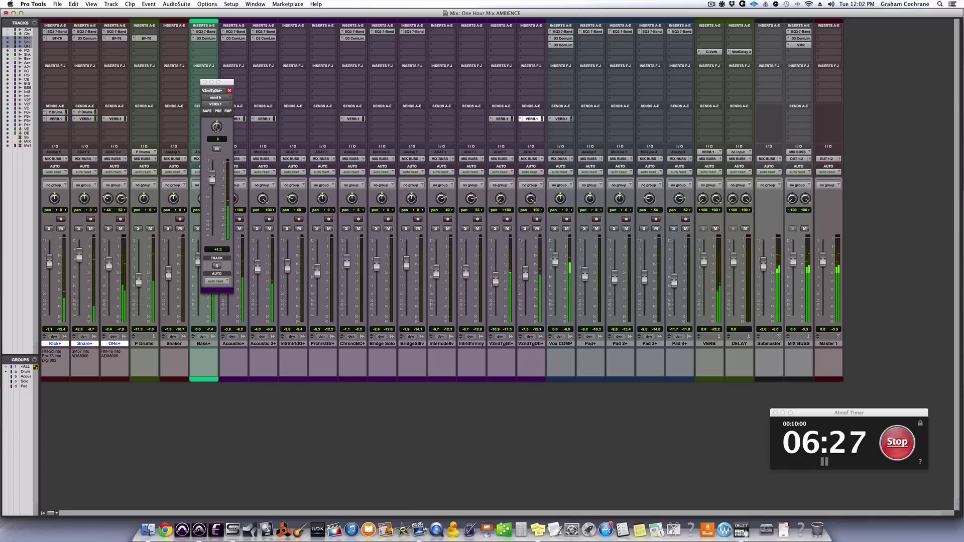
left_click_drag(216, 127, 224, 75)
left_click(501, 119)
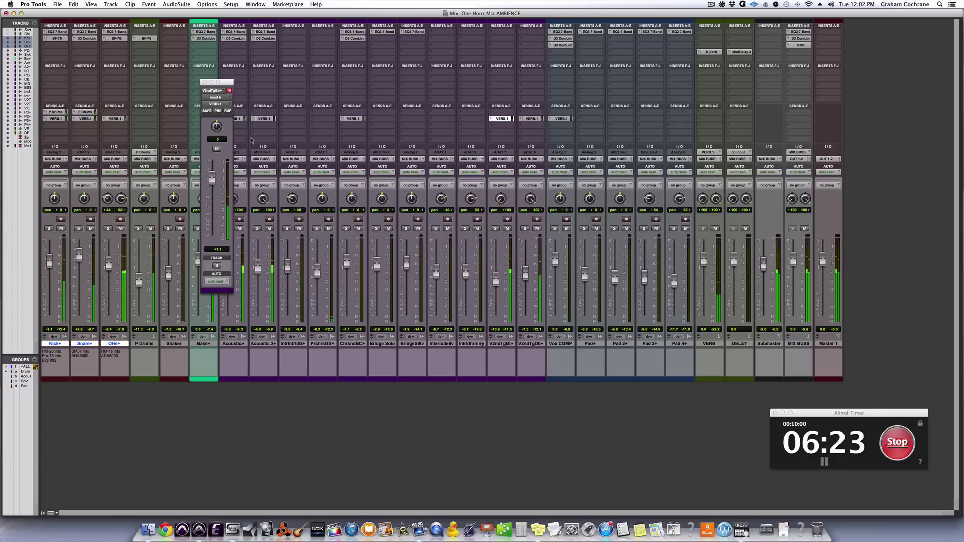
left_click(203, 82)
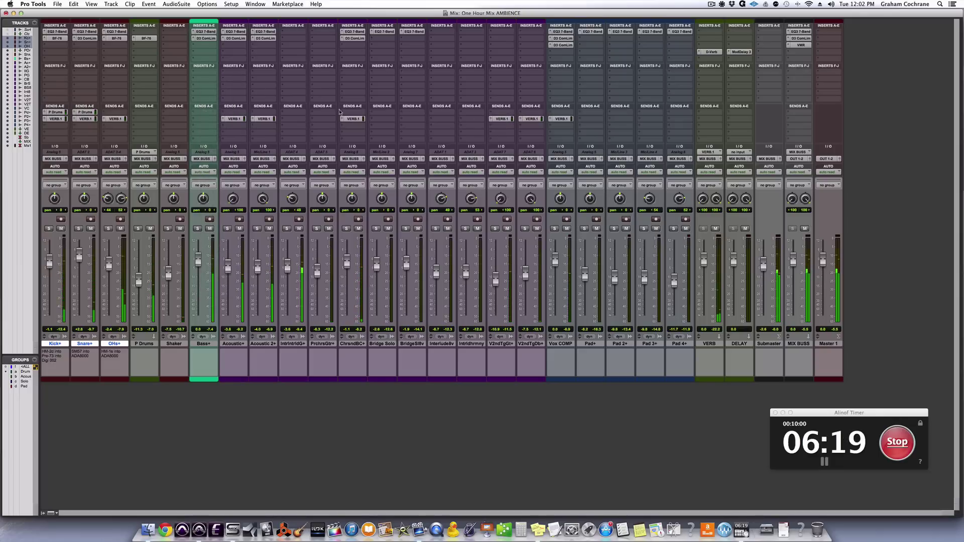
Add a raised, off-centre VERB send to IntrIntrldG+, and compare the full mix with VERB muted and active
left_click(300, 120)
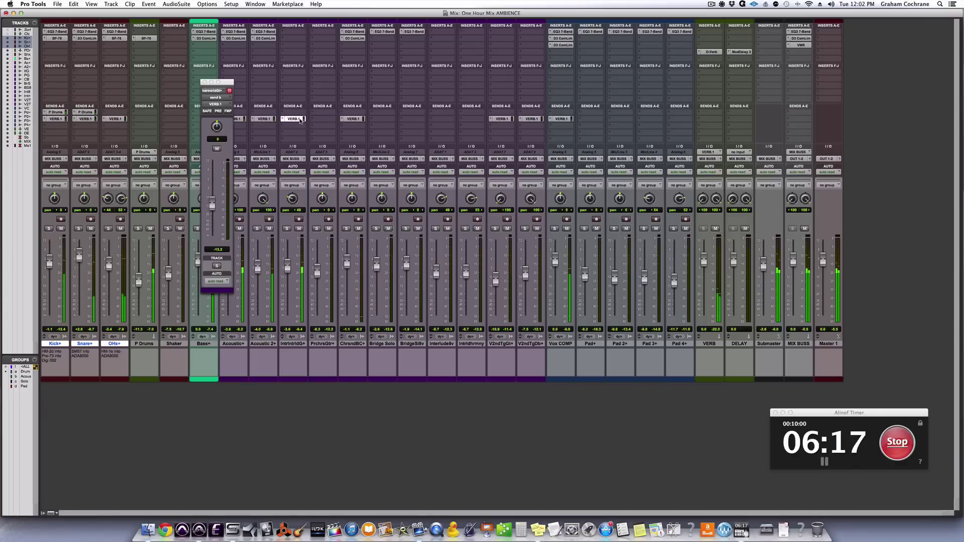
left_click_drag(212, 200, 211, 192)
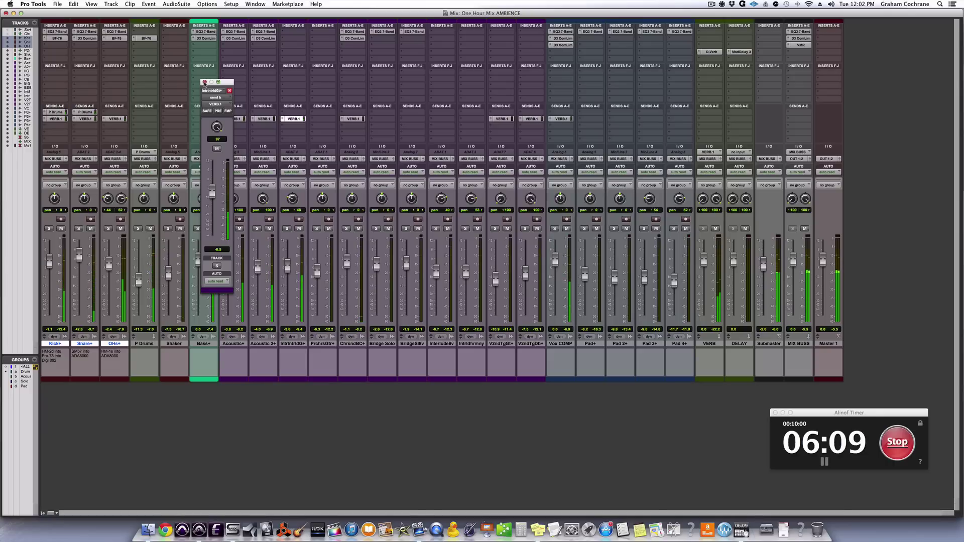
left_click(205, 82)
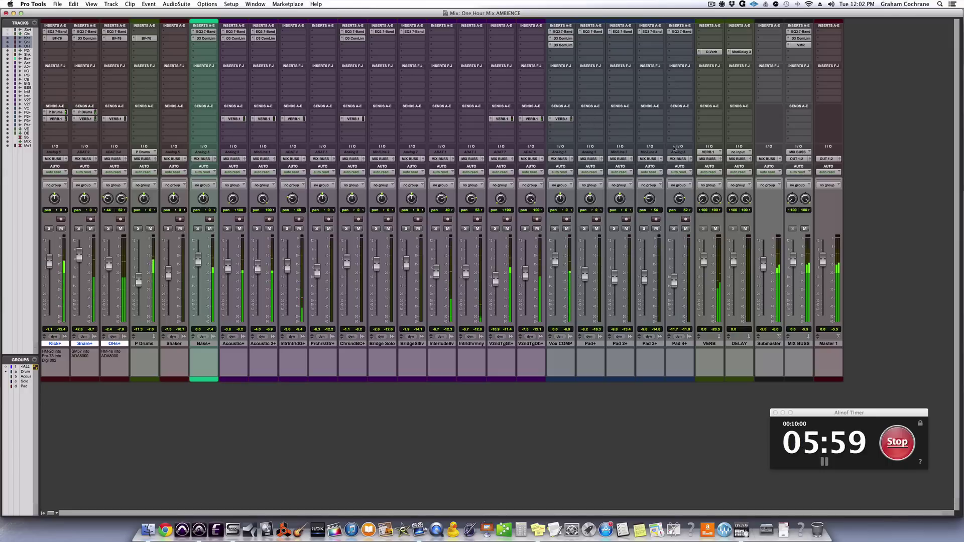
left_click(716, 228)
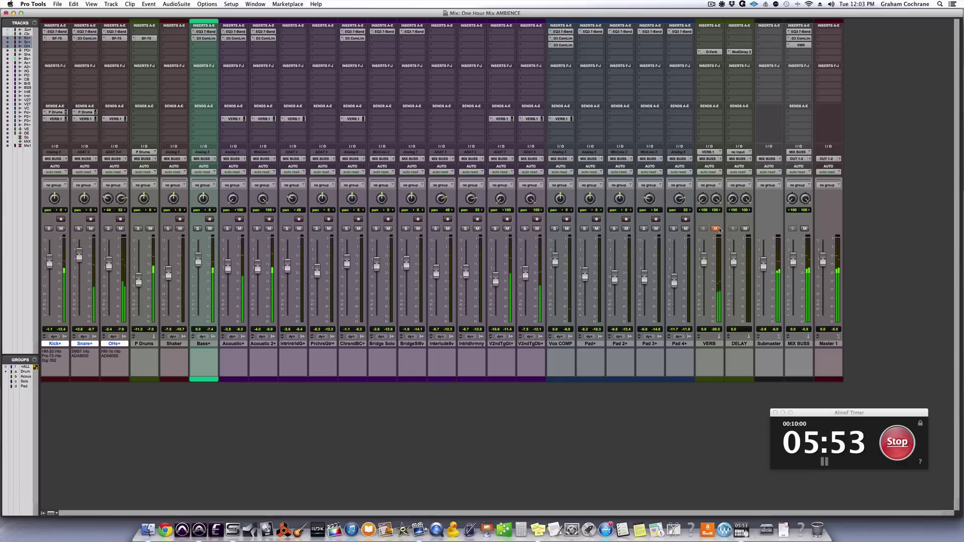
left_click(717, 229)
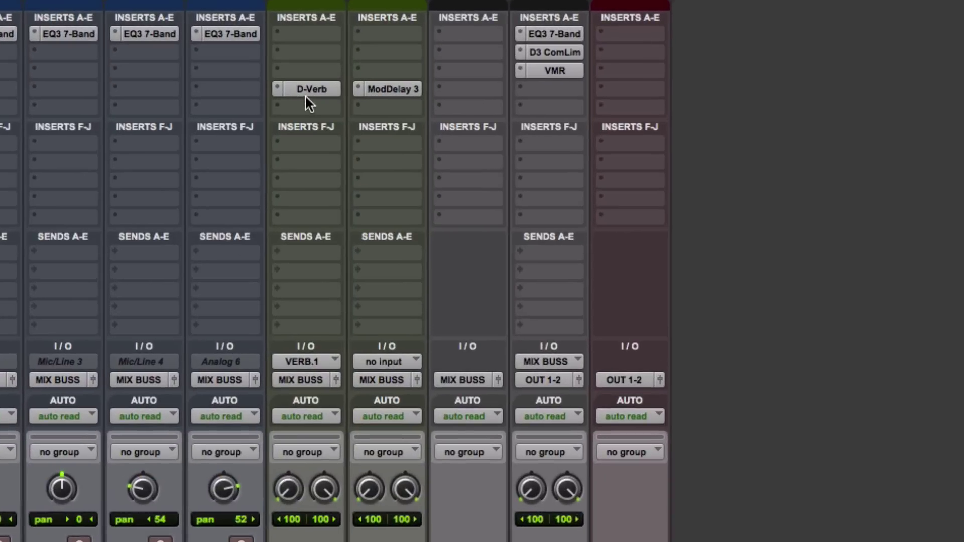
Insert a stereo EQ3 7-Band after D-Verb on the VERB track
left_click(708, 58)
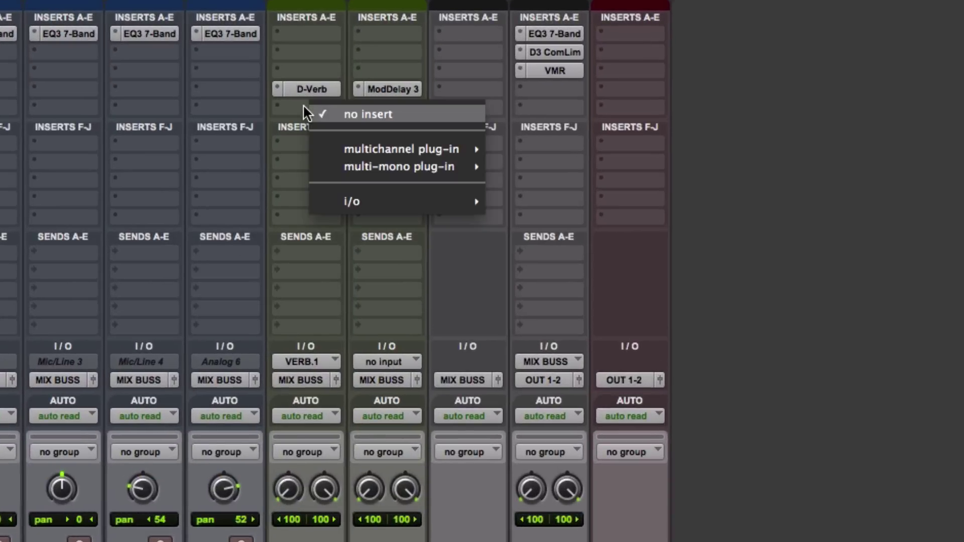
mouse_move(348, 146)
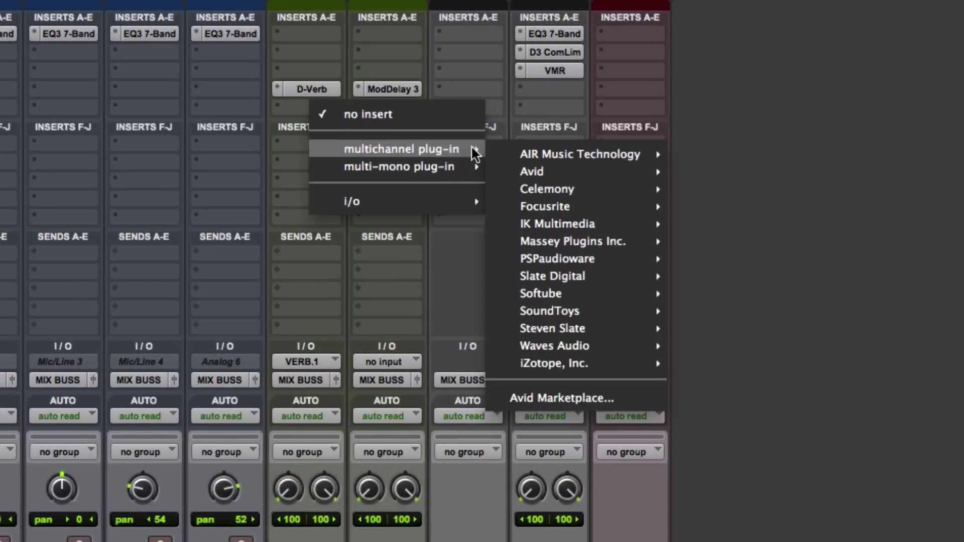
mouse_move(534, 157)
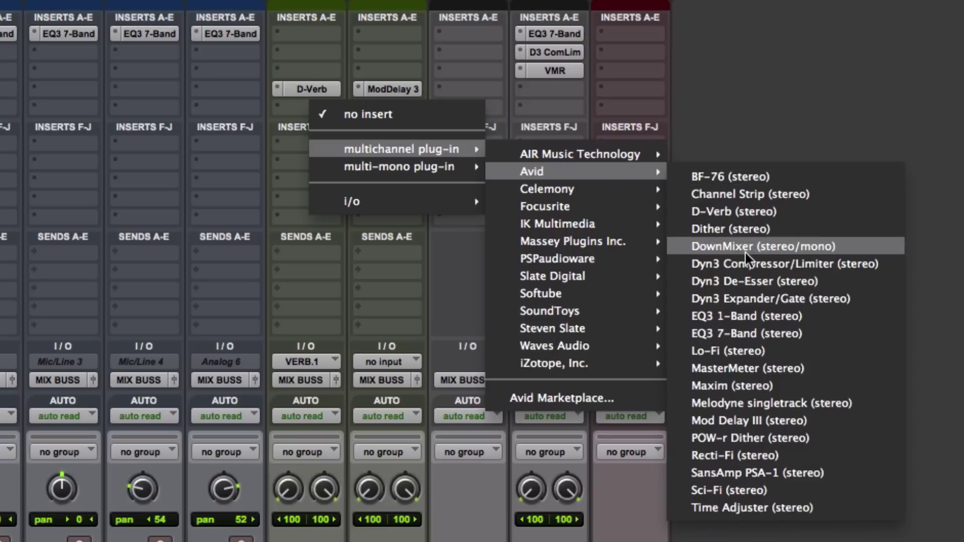
left_click(773, 325)
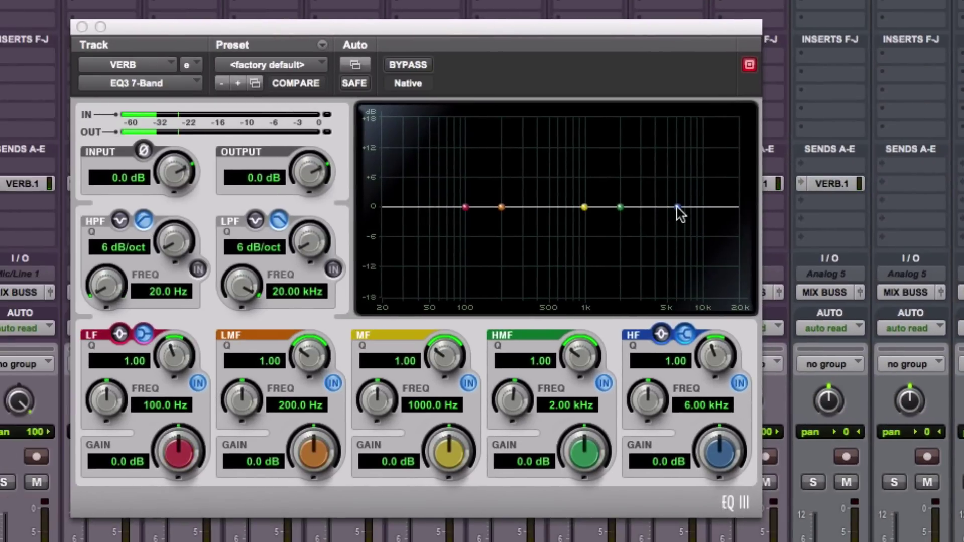
Shape the reverb EQ with a 210.1 Hz high-pass filter and an HF shelf cut of about -8 dB at about 4.05 kHz
left_click_drag(678, 207, 666, 236)
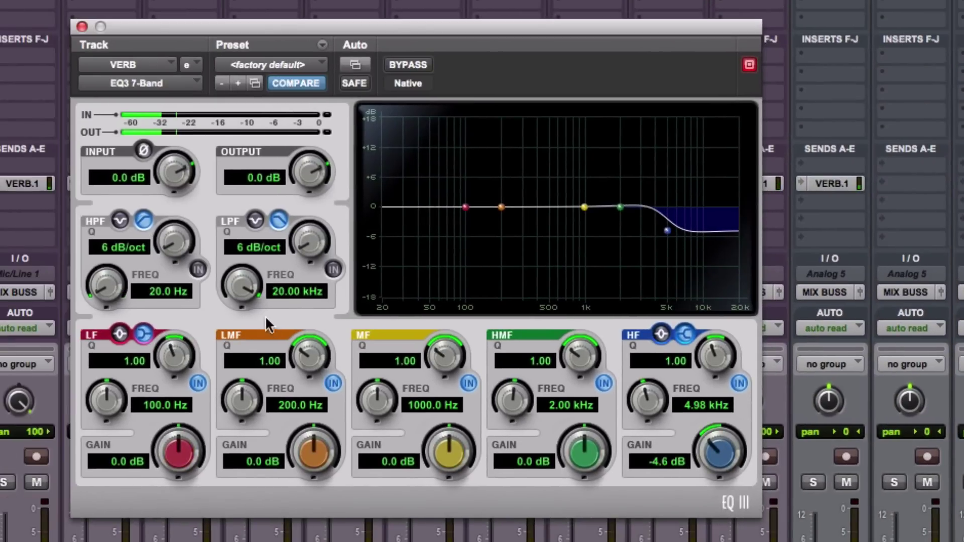
left_click(198, 270)
left_click_drag(103, 287, 93, 178)
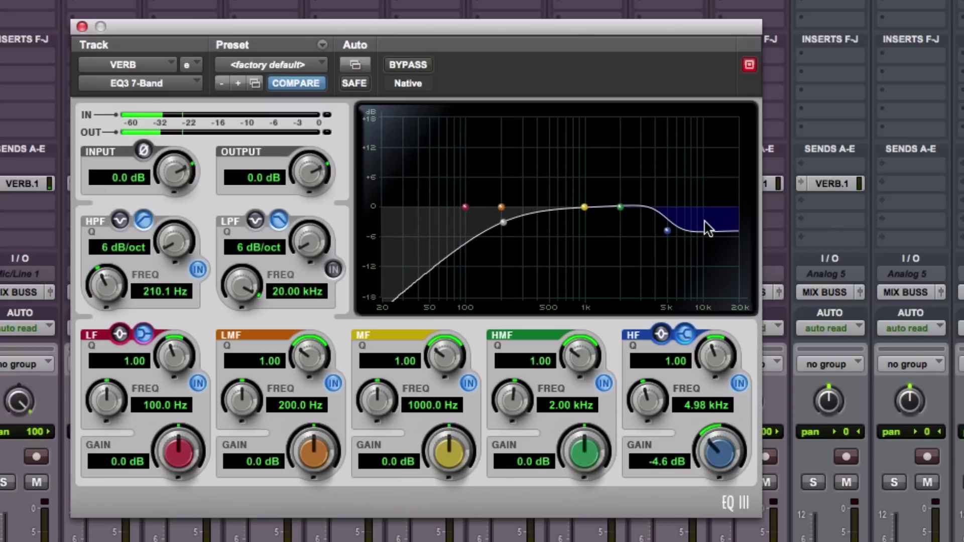
left_click_drag(670, 232, 655, 247)
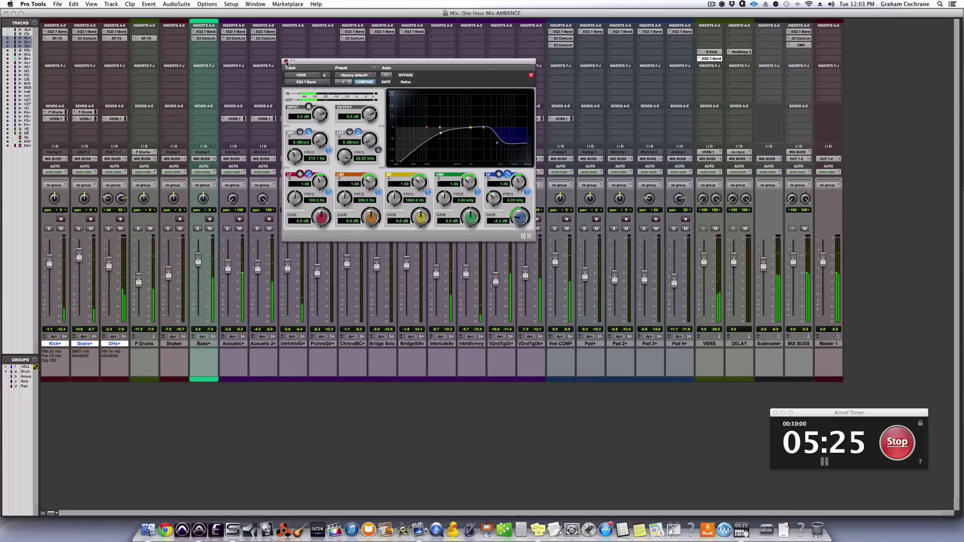
left_click(82, 27)
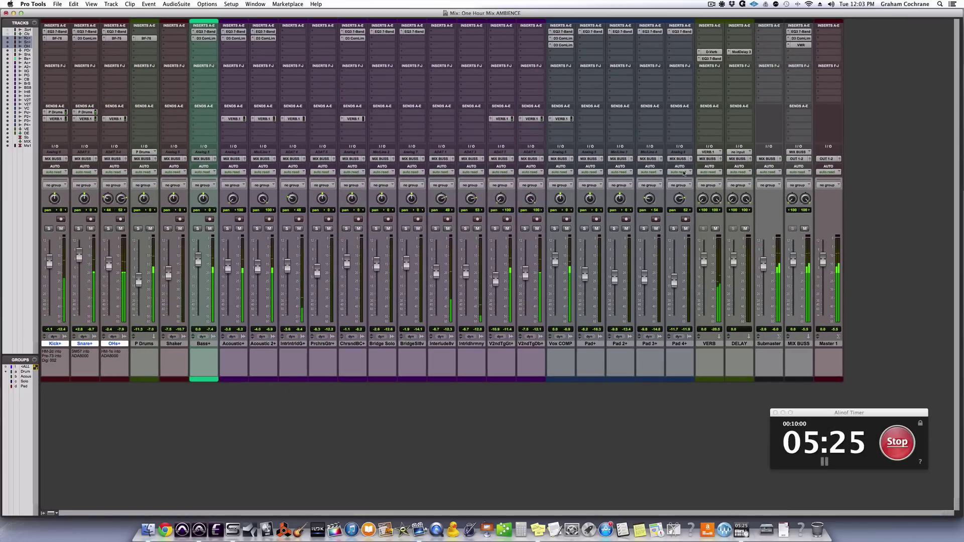
Solo Vox COMP and add a send to the DELAY track at about -12.1 dB
left_click(556, 229)
left_click(559, 125)
mouse_move(578, 141)
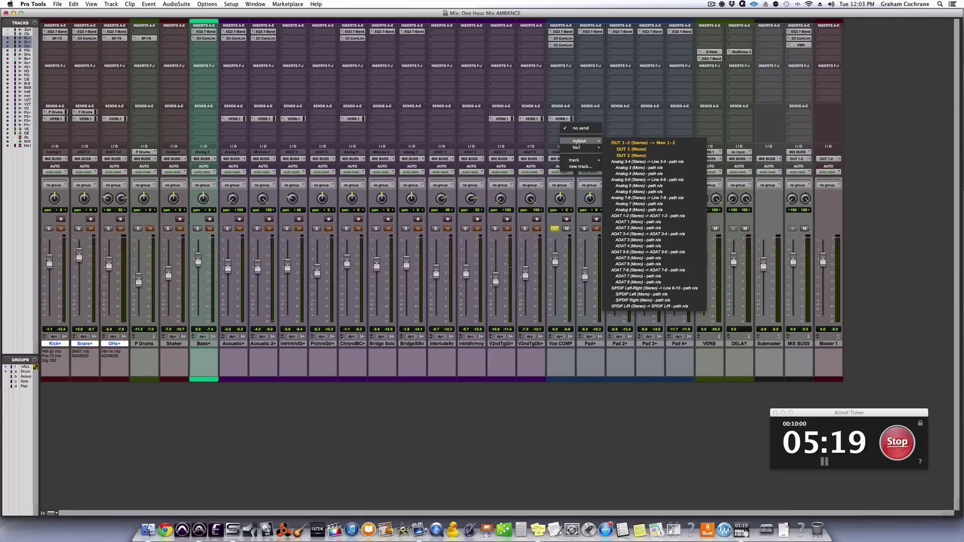
mouse_move(586, 160)
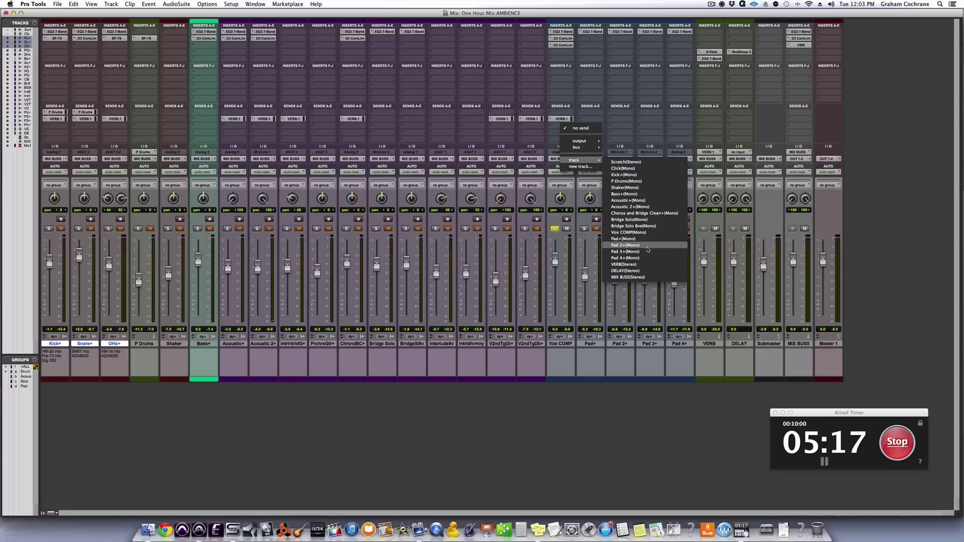
left_click(648, 271)
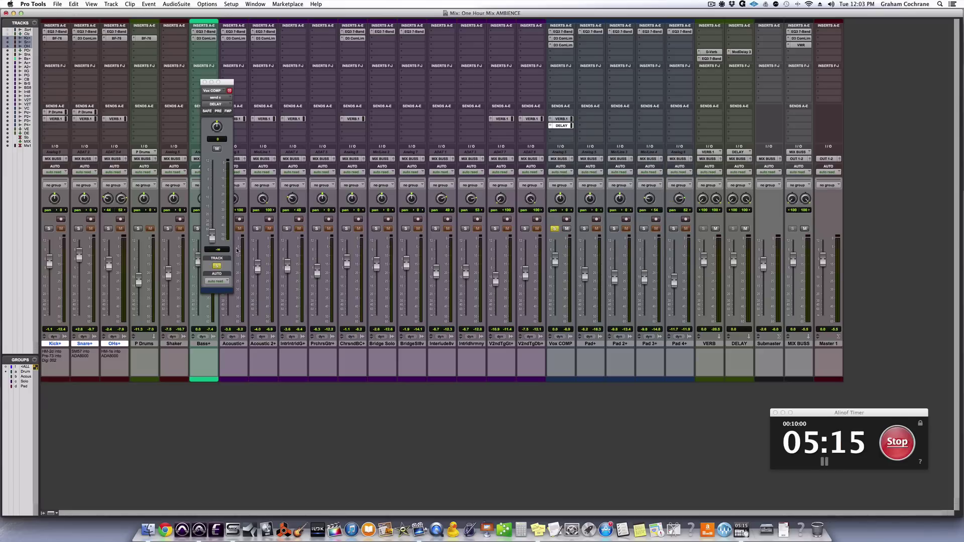
left_click_drag(212, 206, 212, 202)
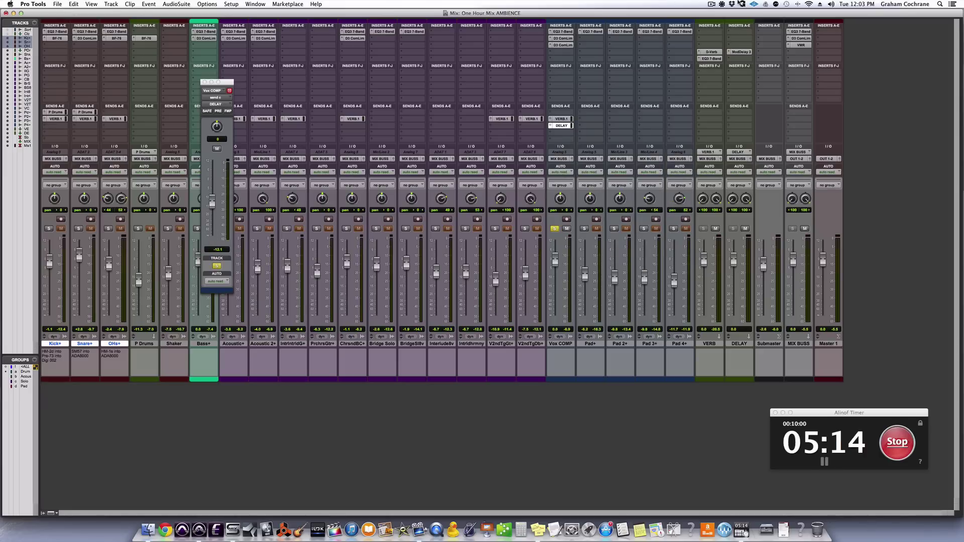
Open Mod Delay III on the DELAY track and arrange its window next to the Vox COMP send window
left_click(748, 52)
left_click_drag(500, 62, 623, 68)
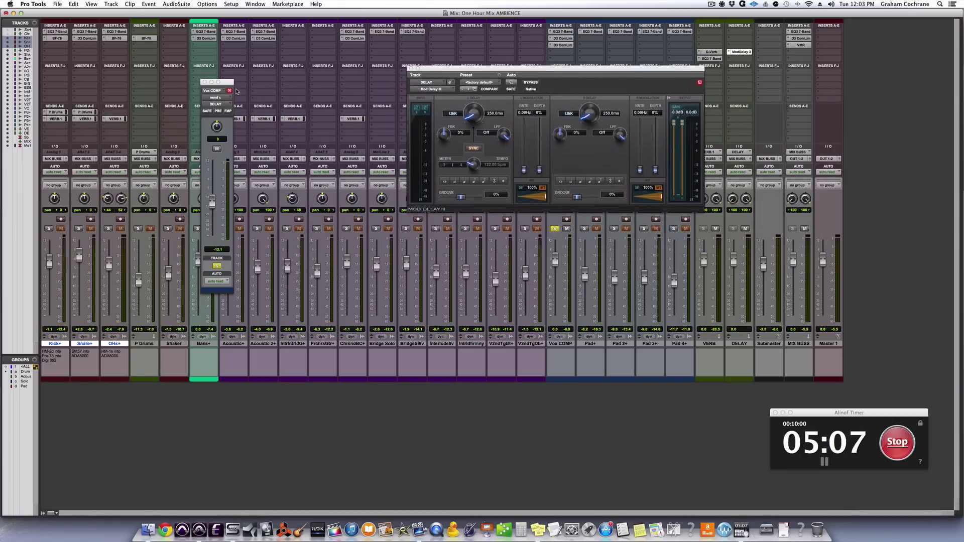
left_click_drag(230, 85, 381, 75)
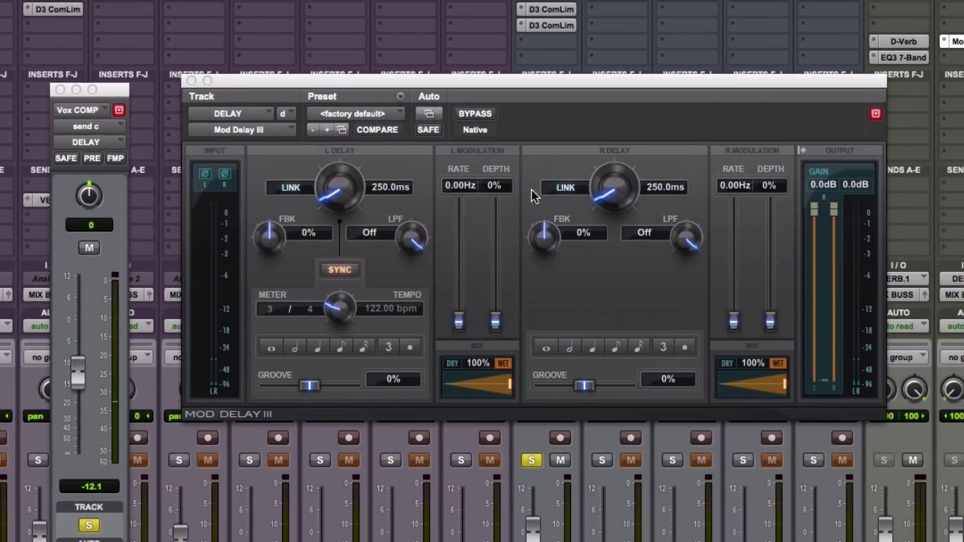
Play the song from just before bar 81 and set Mod Delay III feedback to 14% on the left and 25% on the right
key("super+equal")
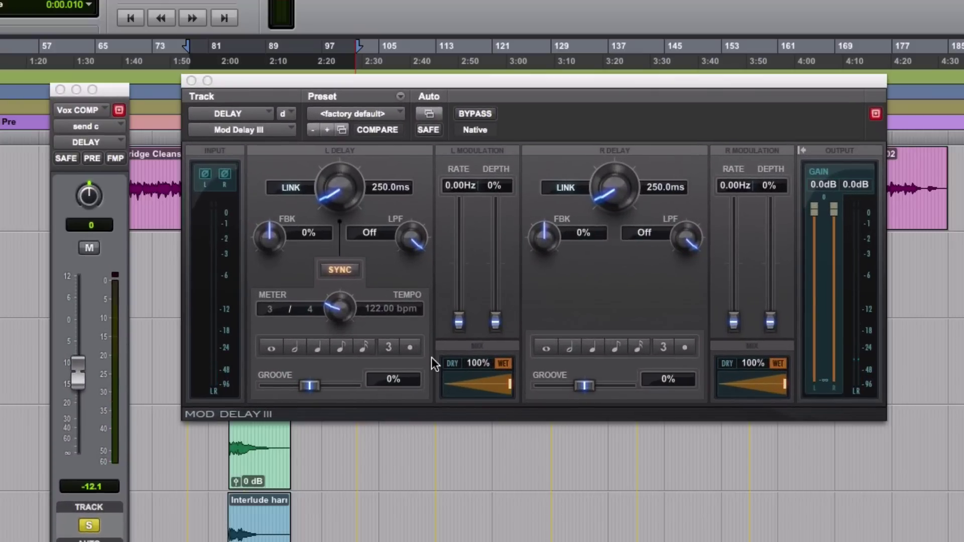
left_click_drag(1, 541, 199, 541)
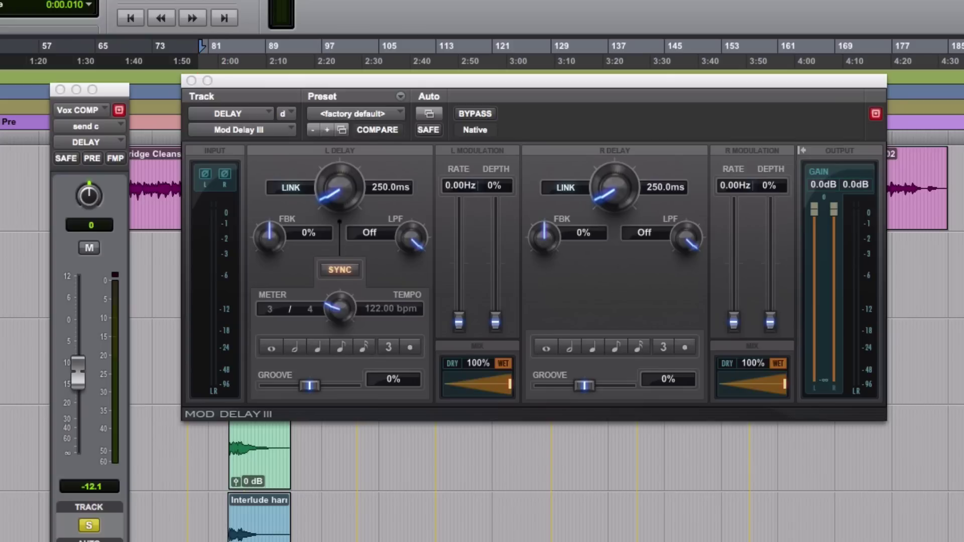
key("super+equal")
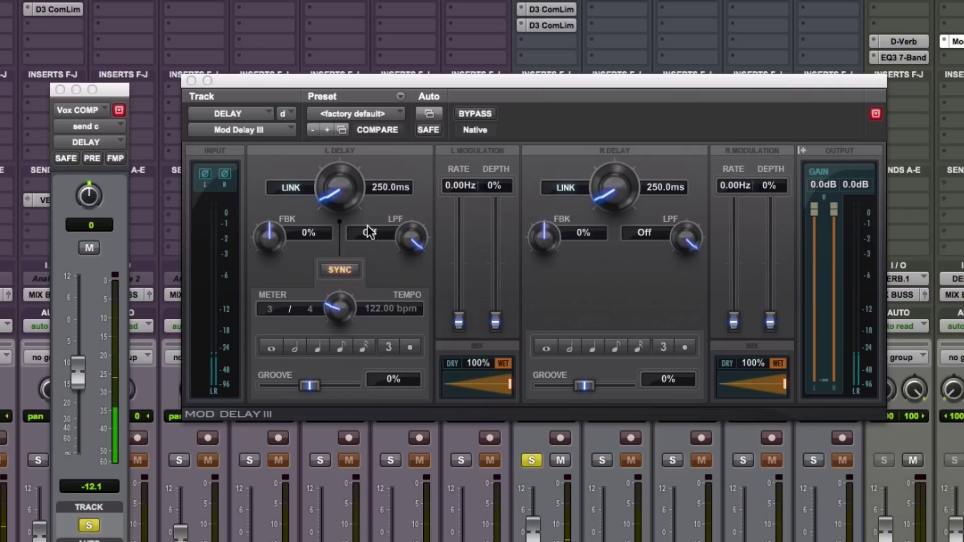
left_click(279, 234)
left_click_drag(280, 234, 280, 210)
left_click_drag(566, 239, 554, 222)
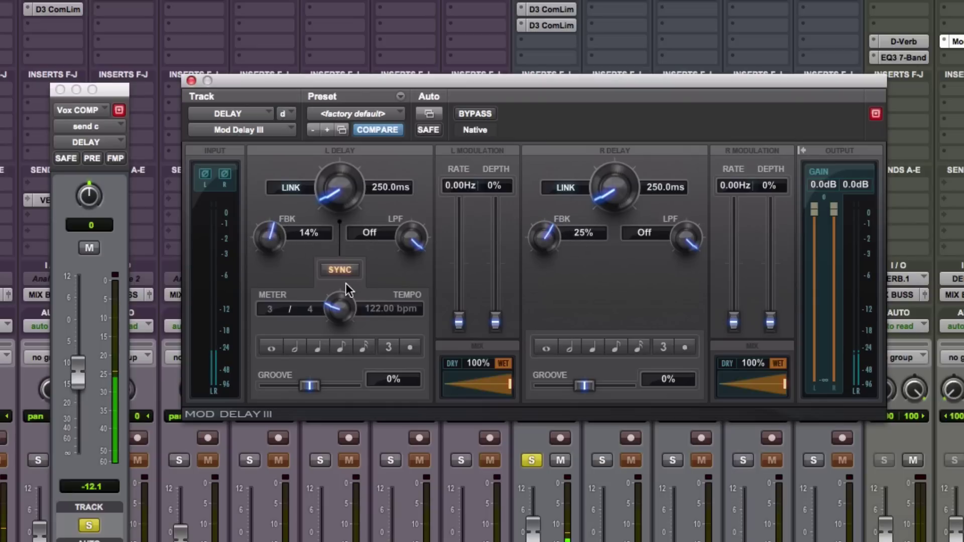
Set the delay's low-pass filters to about 2759 Hz on the left channel and 2411 Hz on the right
left_click_drag(414, 240, 431, 311)
left_click_drag(691, 277, 690, 300)
left_click_drag(693, 238, 691, 254)
left_click_drag(404, 235, 408, 229)
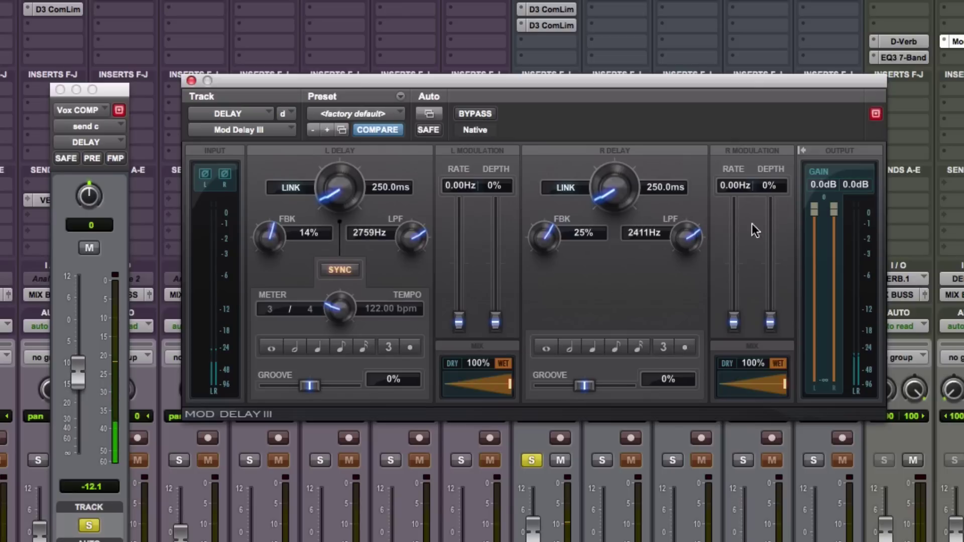
Unsolo Vox COMP, set the left delay feedback to 20%, and close the delay and send windows
left_click(532, 461)
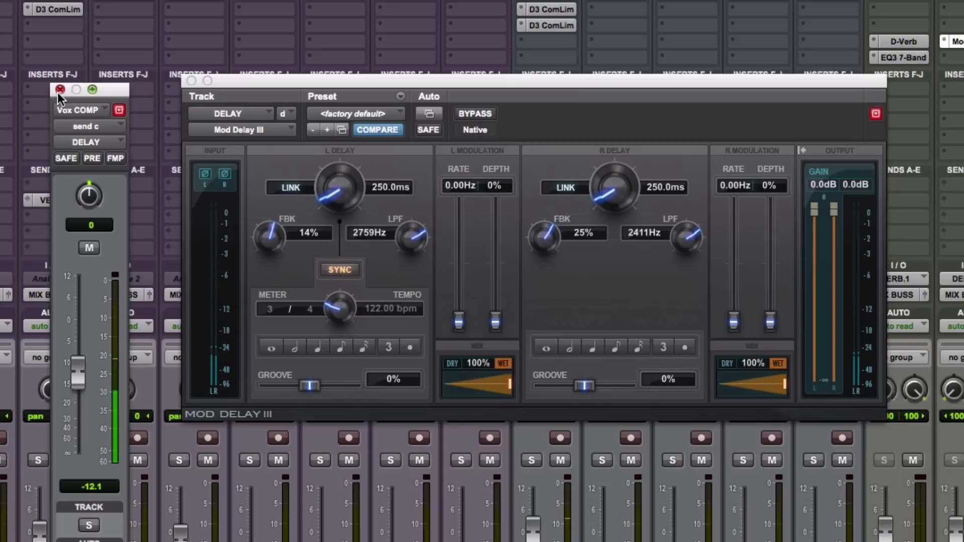
left_click_drag(281, 236, 279, 227)
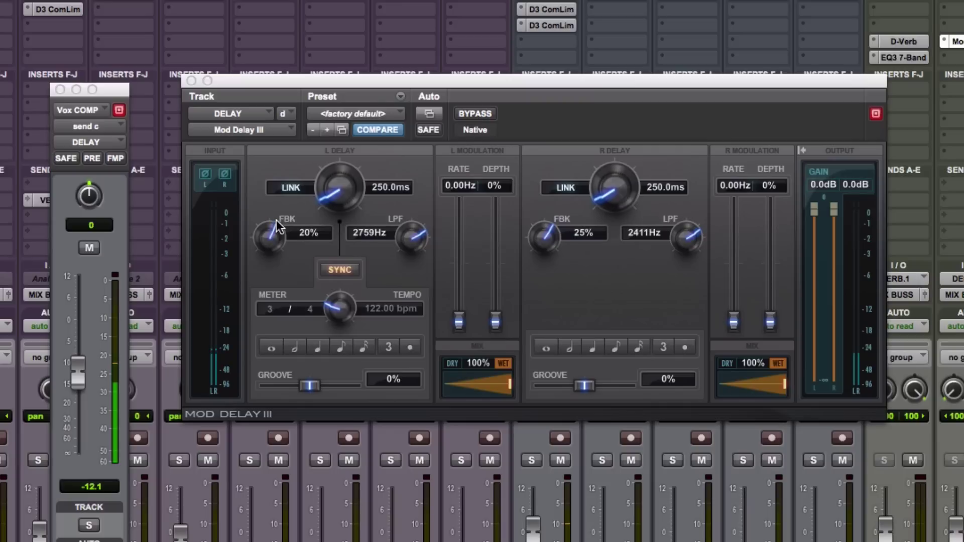
left_click(192, 81)
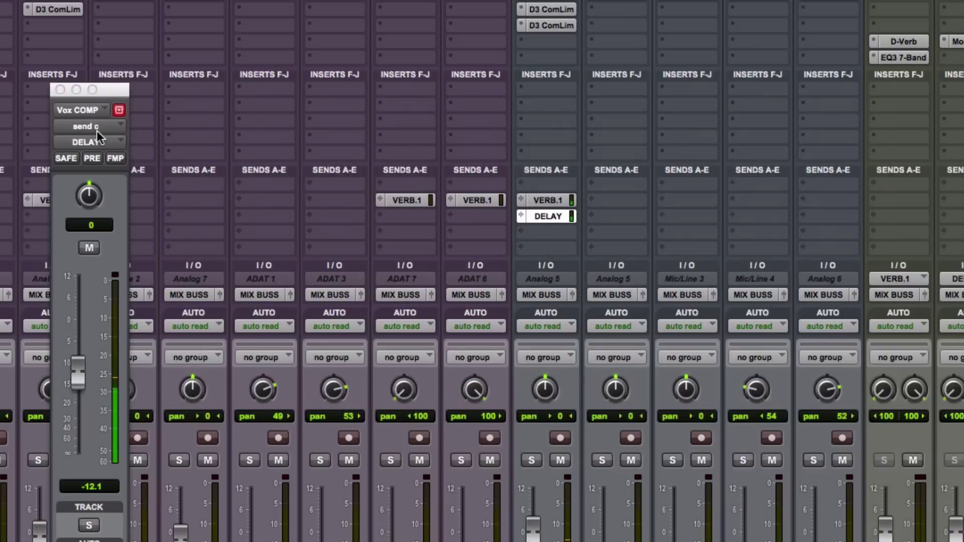
left_click(60, 89)
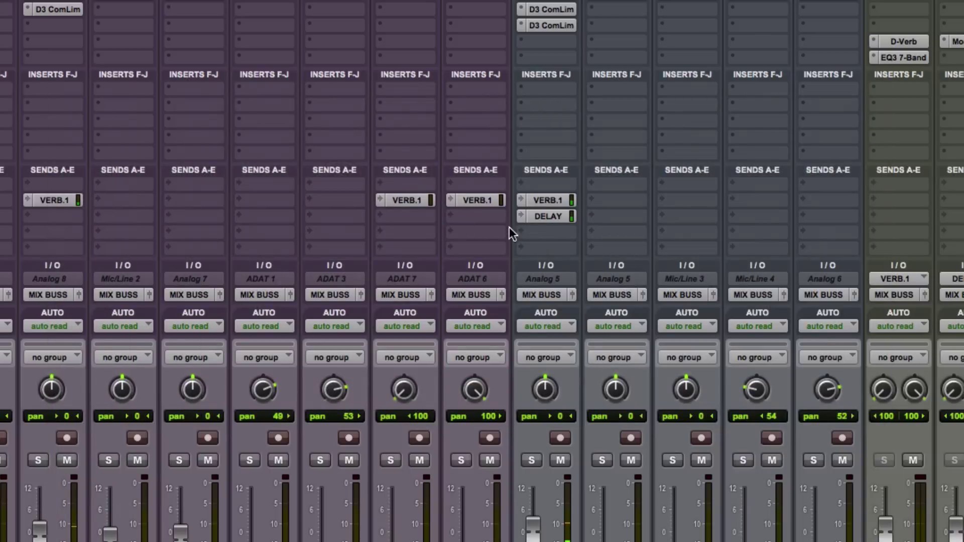
Lower the Vox COMP send to DELAY to about -14.2 dB
left_click(549, 216)
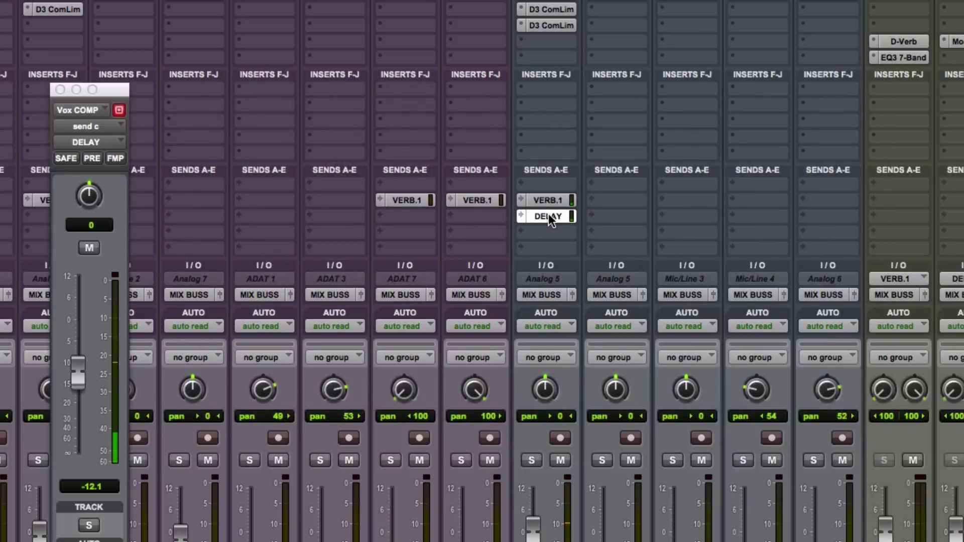
left_click_drag(75, 378, 75, 388)
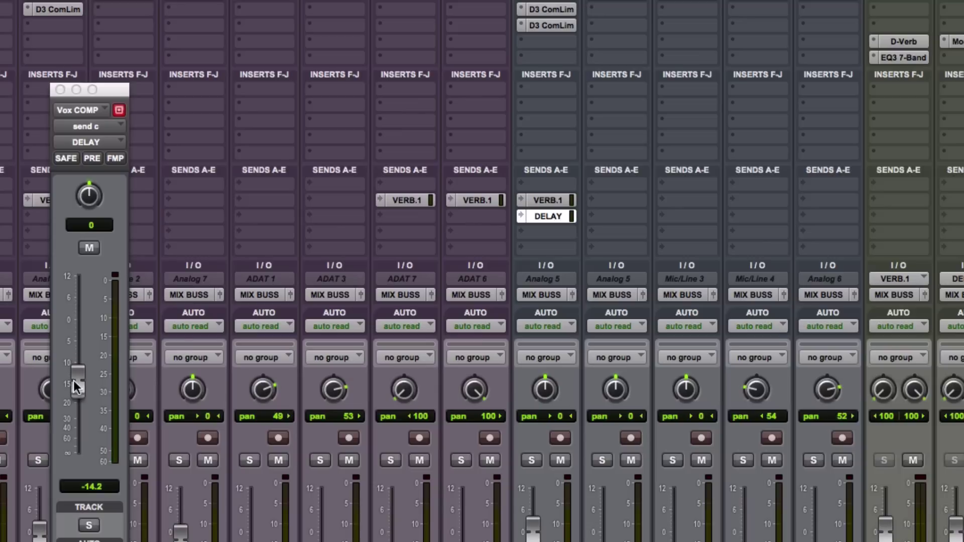
left_click(60, 90)
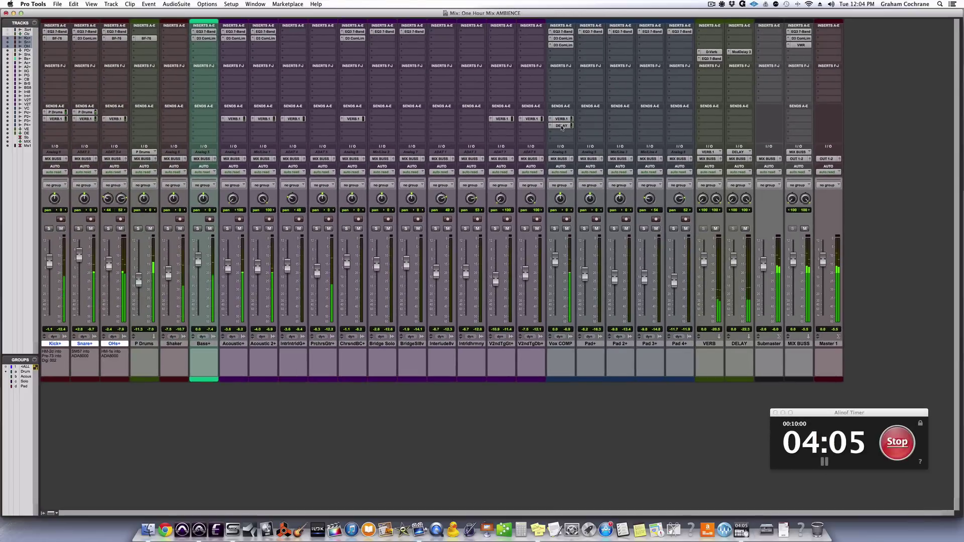
Copy the DELAY send to the PrchrsGtr track, pan it fully left (-100) and raise its level
left_click_drag(357, 132, 324, 126)
left_click(324, 126)
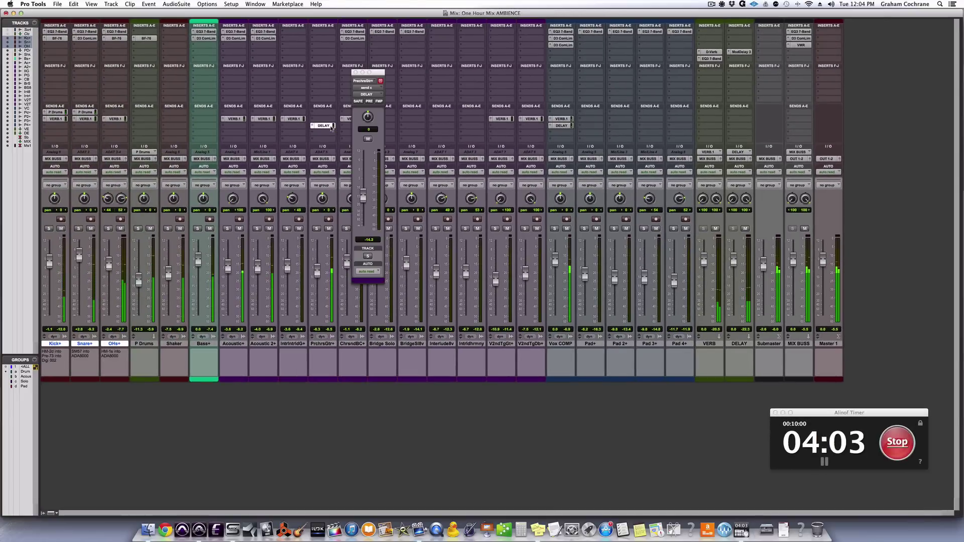
left_click_drag(369, 119, 363, 190)
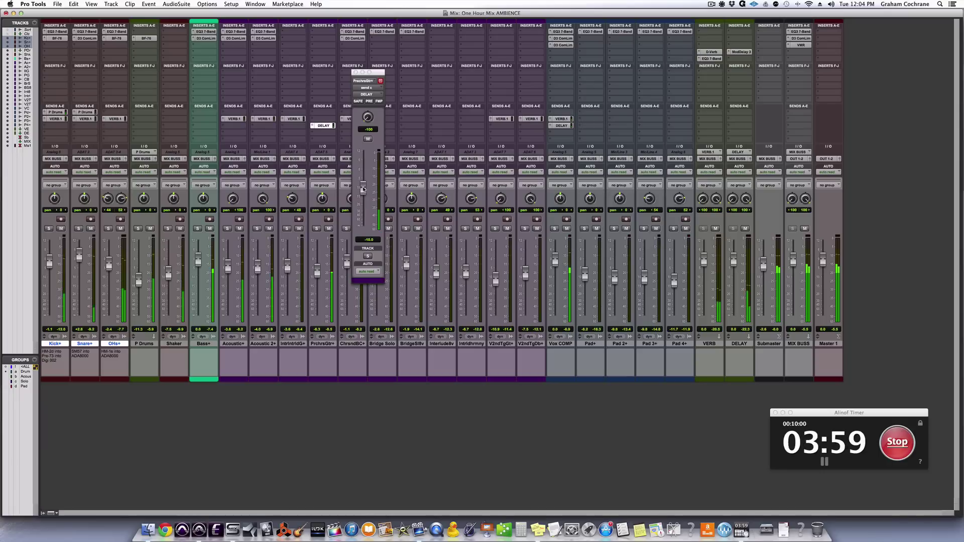
Audition PrchrsGtr in solo with its delay send, restore the full mix and close the send window
left_click(317, 229)
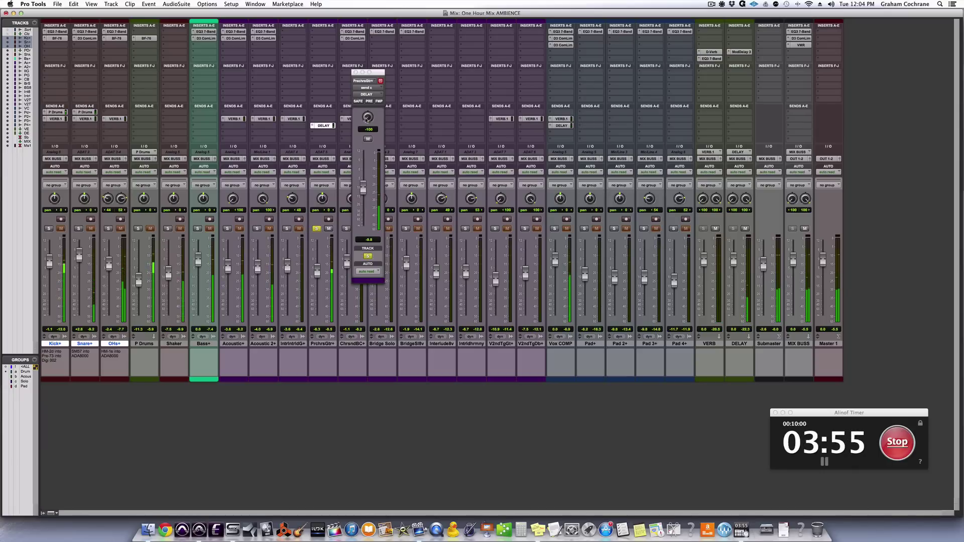
left_click(370, 257)
left_click(370, 257)
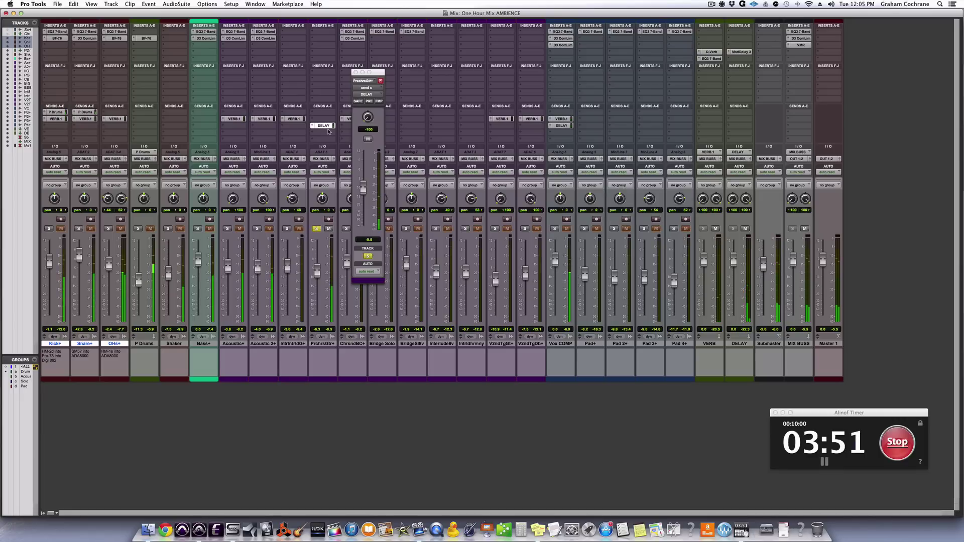
left_click(317, 229)
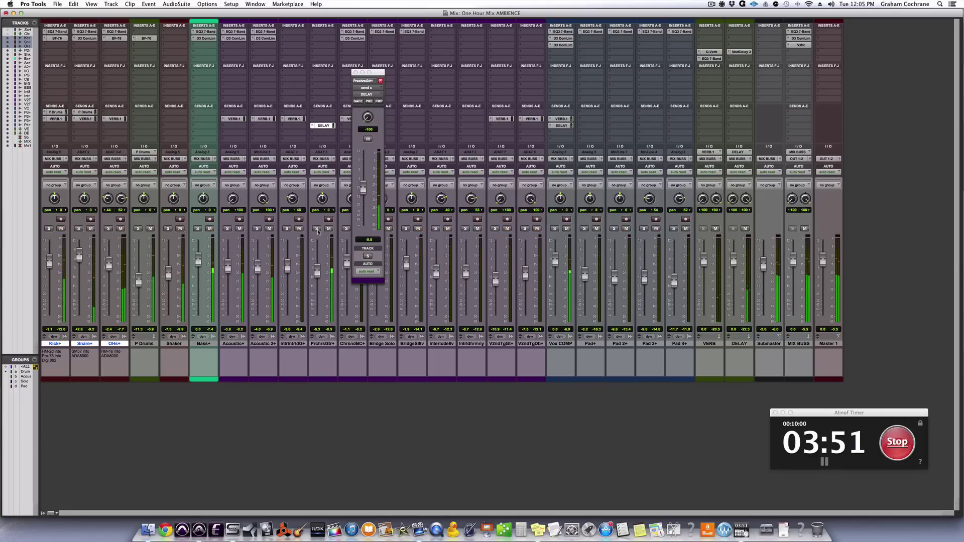
left_click(355, 72)
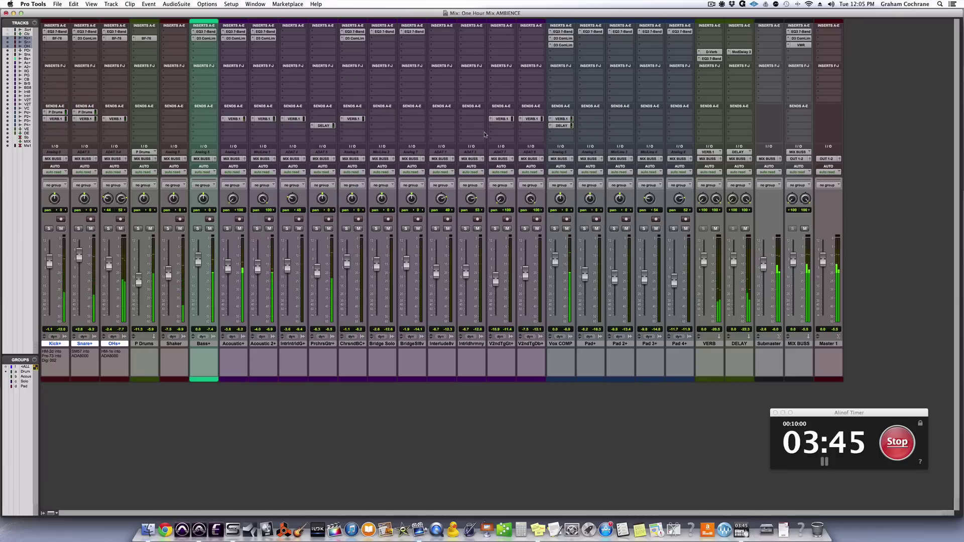
Play the song from the Interlude clips and copy the DELAY send to the Interlude8v and Intrldhrmny tracks
key("super+equal")
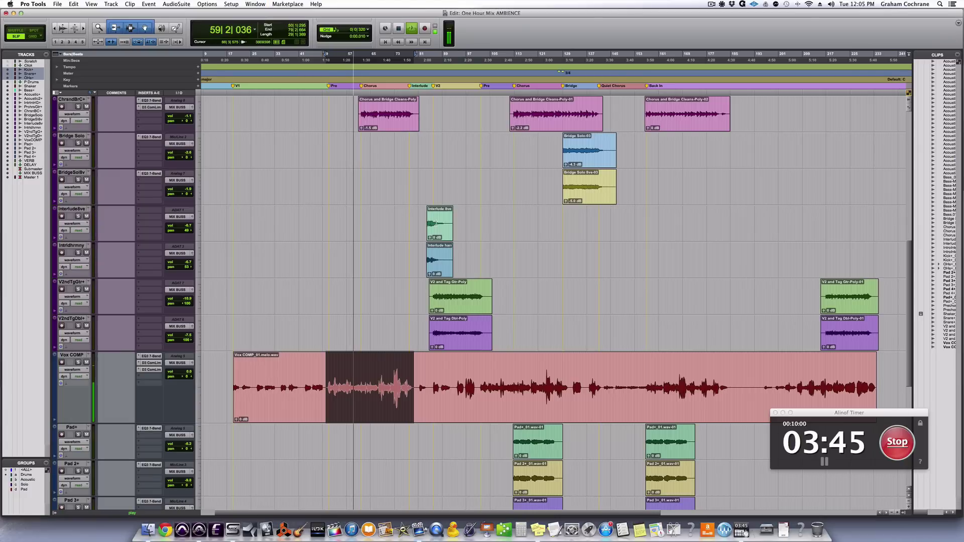
left_click(457, 306)
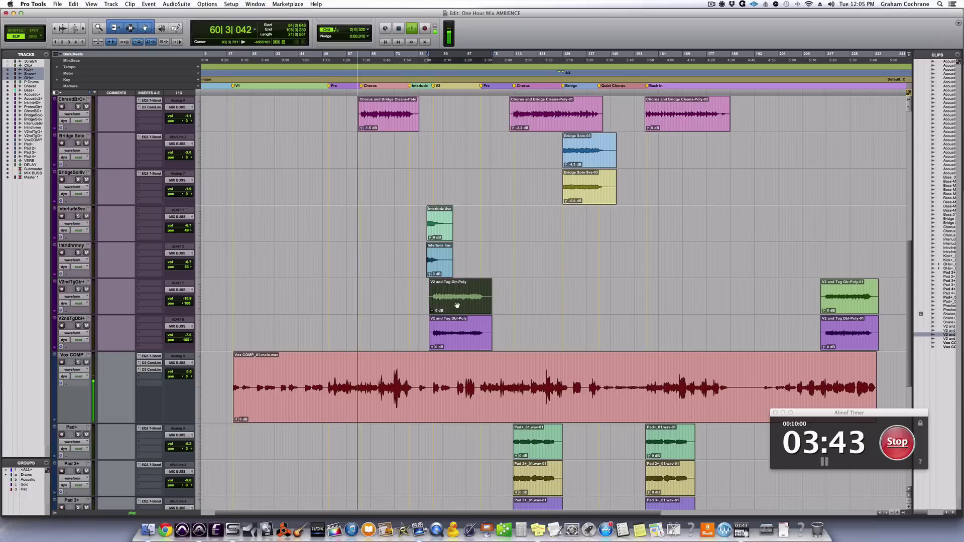
left_click(437, 235)
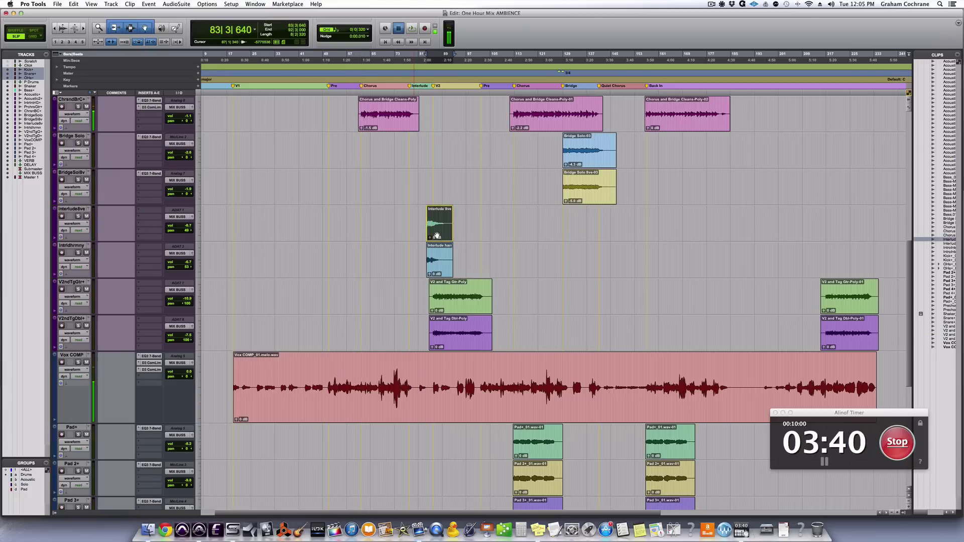
key("super+equal")
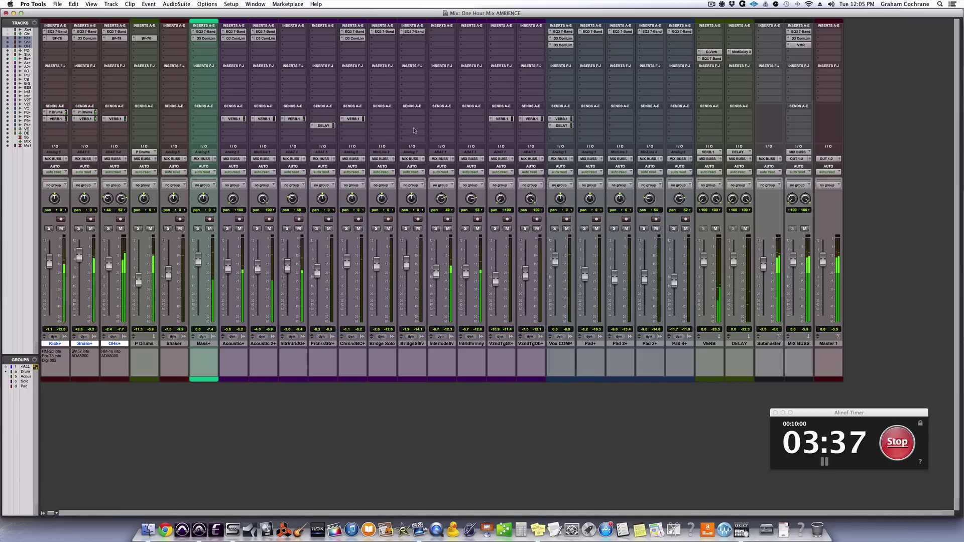
left_click(437, 127)
left_click(473, 126)
key("space")
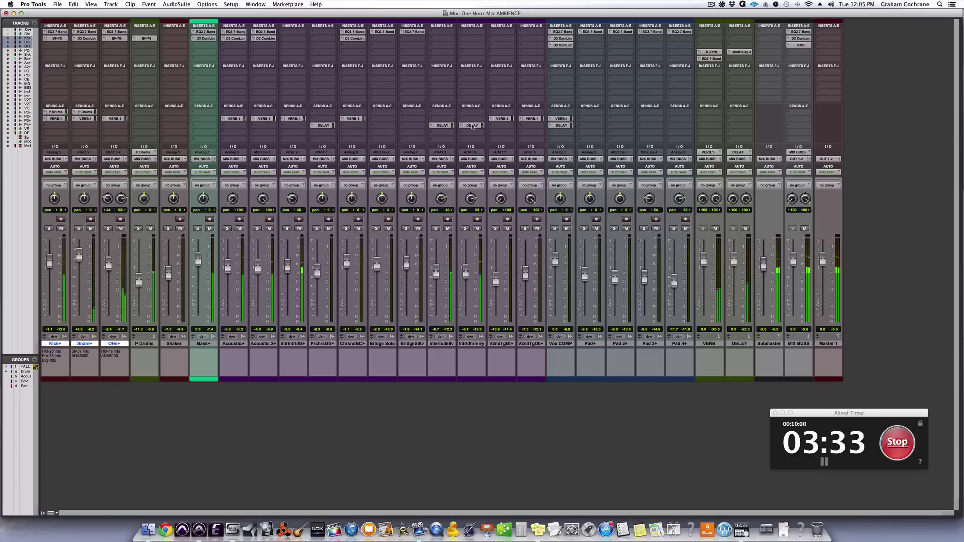
Check the DELAY sends on both interlude tracks and pan the Interlude8v send fully right (100)
left_click(450, 127)
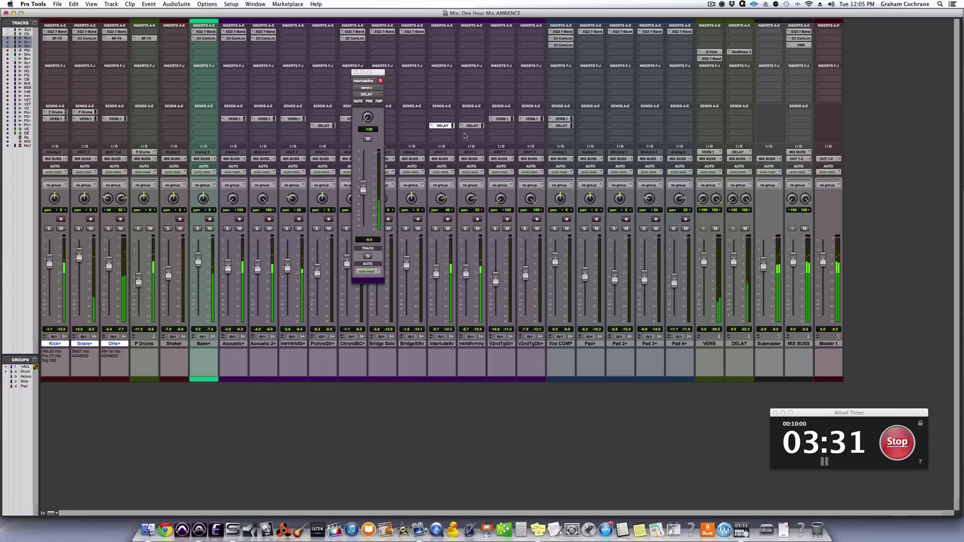
left_click(471, 126)
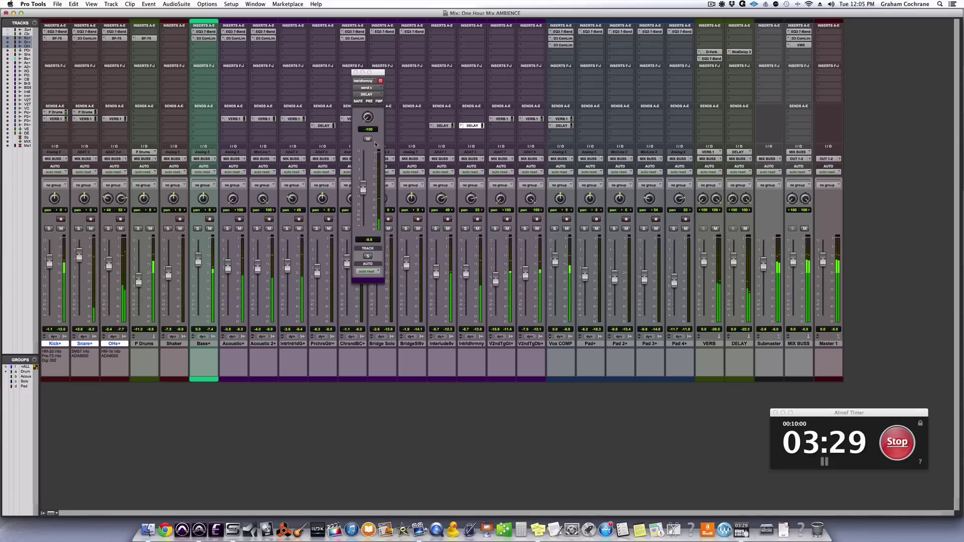
left_click(443, 126)
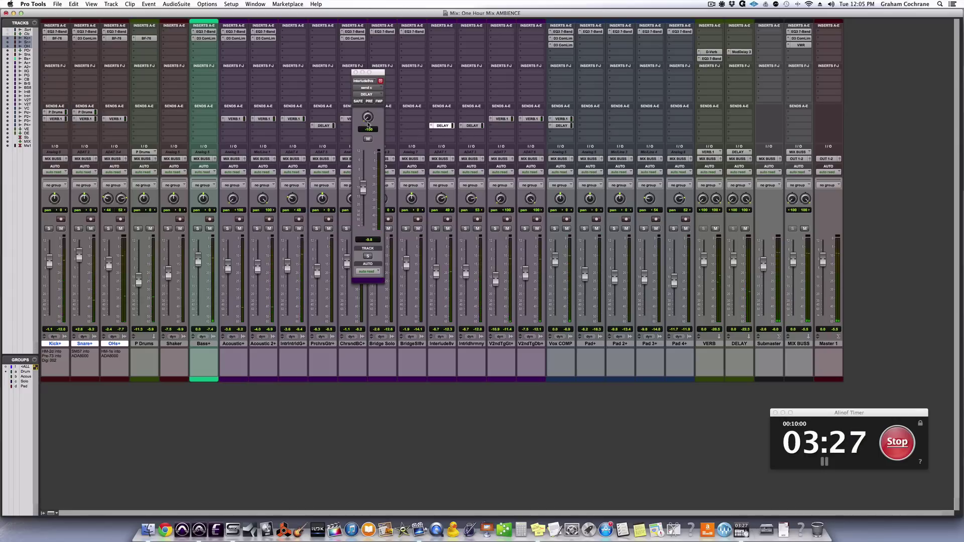
left_click(356, 73)
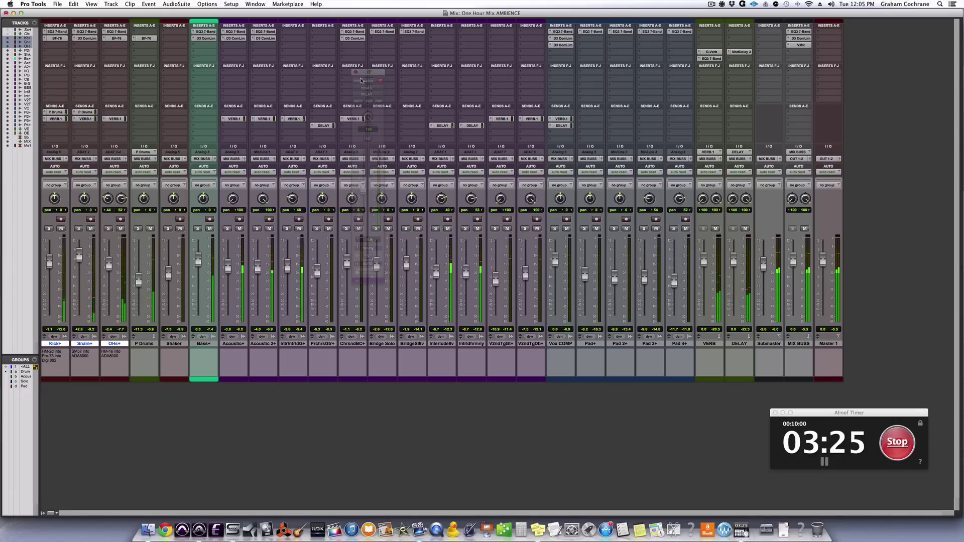
left_click(443, 126)
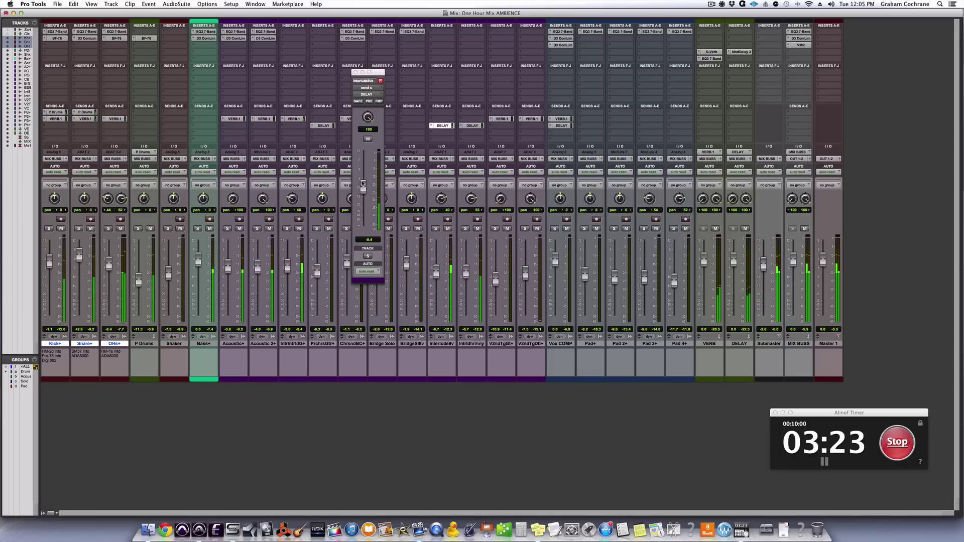
Raise the Intrldhrmny send to DELAY to about -4.8 dB, keeping its pan fully left
left_click(470, 125)
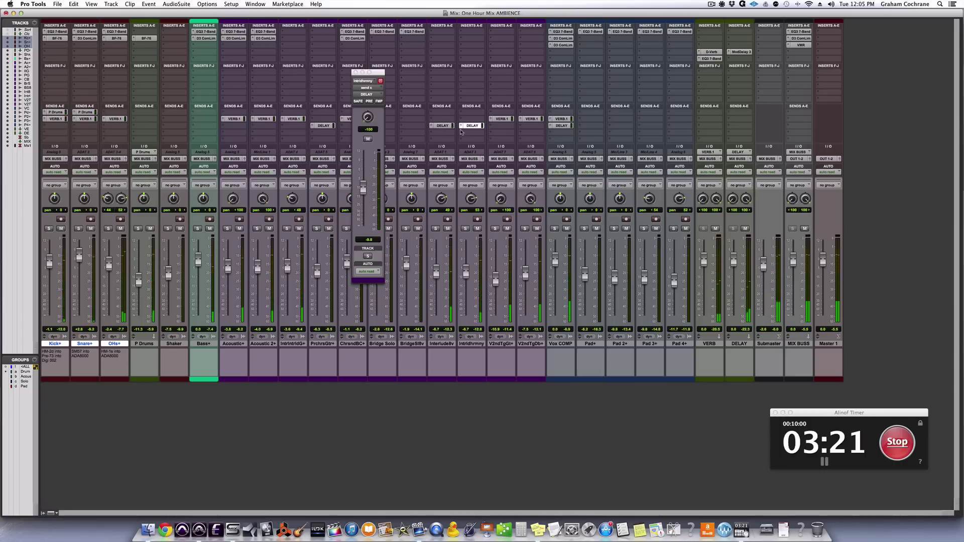
left_click_drag(363, 189, 363, 177)
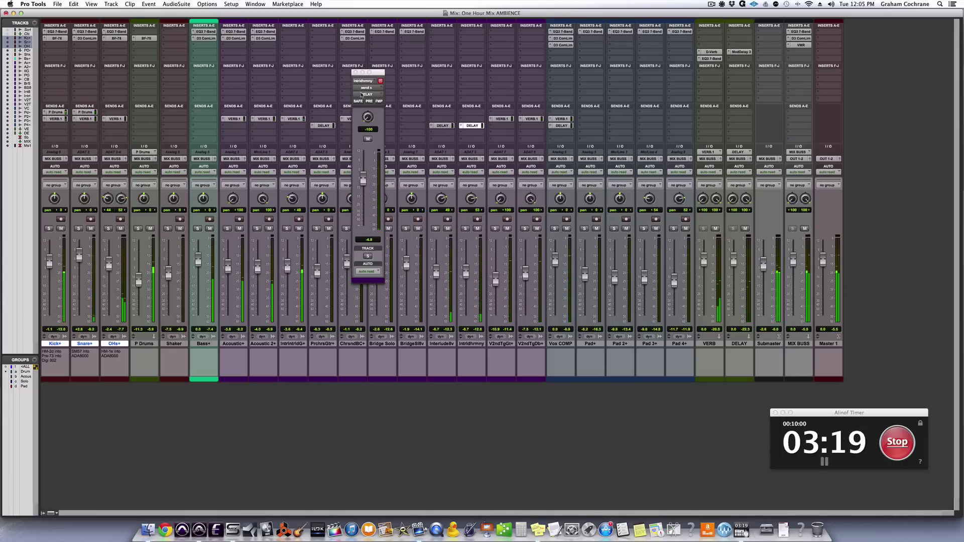
left_click(356, 72)
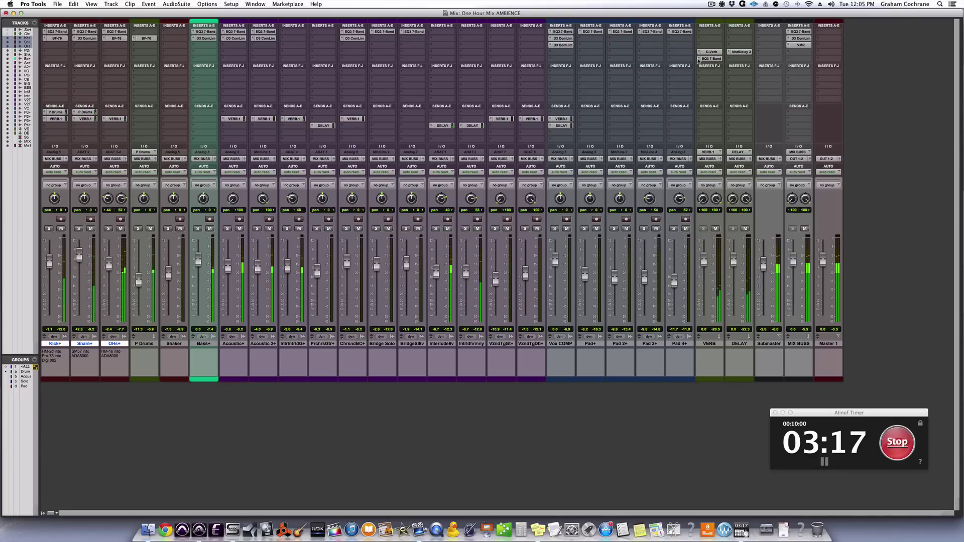
Copy the VERB track's EQ3 7-Band to the DELAY track after Mod Delay III and reset its HF shelf gain to 0 dB
left_click(713, 59)
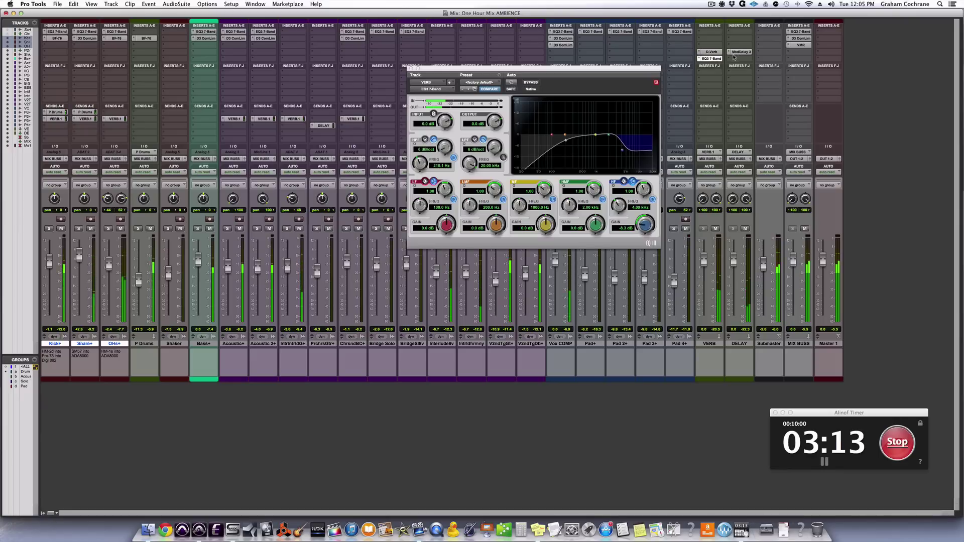
left_click_drag(717, 59, 740, 59)
left_click(622, 151, "alt")
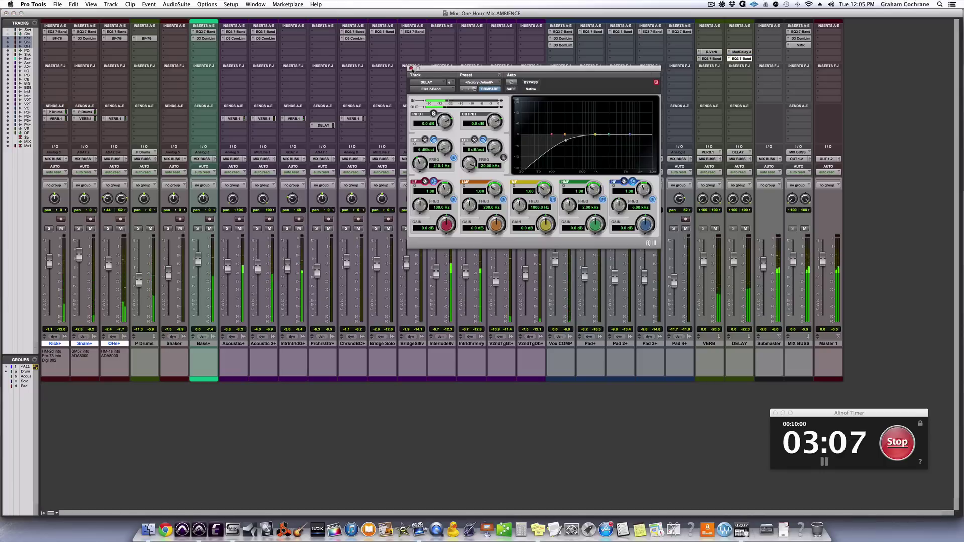
left_click(411, 68)
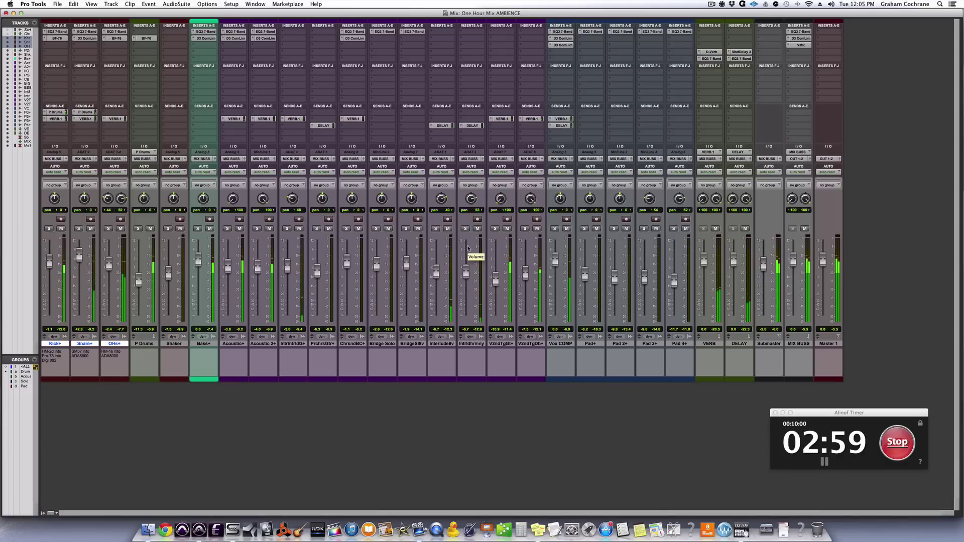
Play the song from the Bridge Solo clips and copy the DELAY send to the ChrsndBrC+, Bridge Solo and BridgeSol8v tracks
key("super+equal")
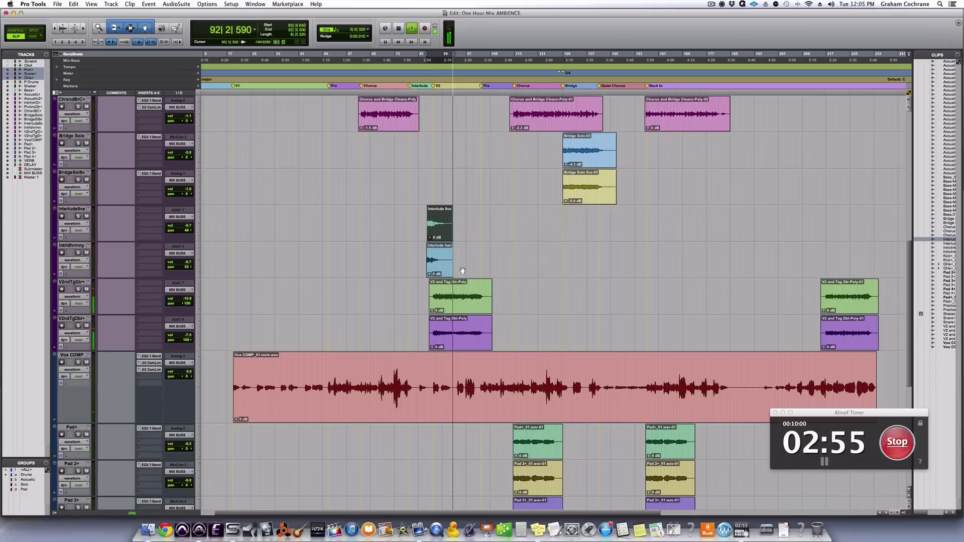
scroll(413, 229, "up", 5)
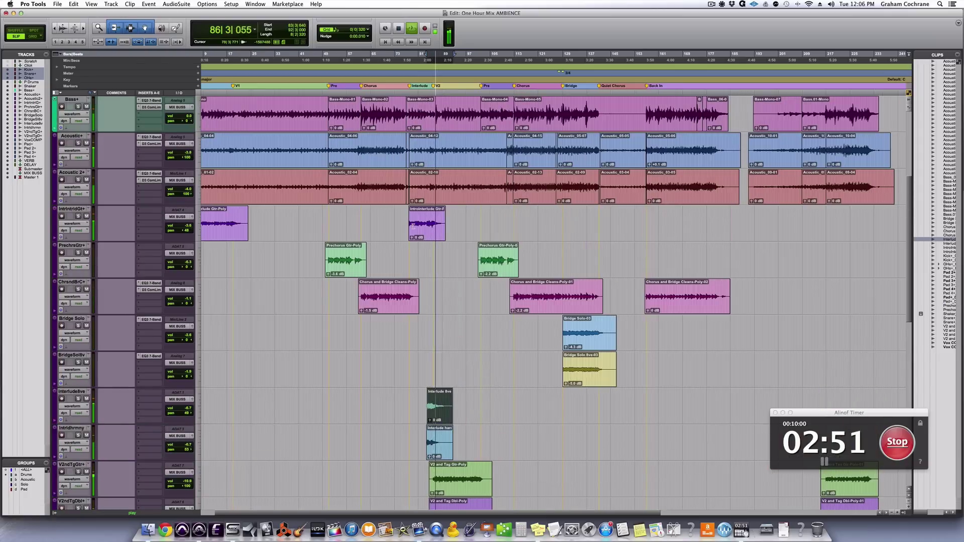
key("super+equal")
key("super+equal")
key("space")
scroll(482, 290, "down", 1)
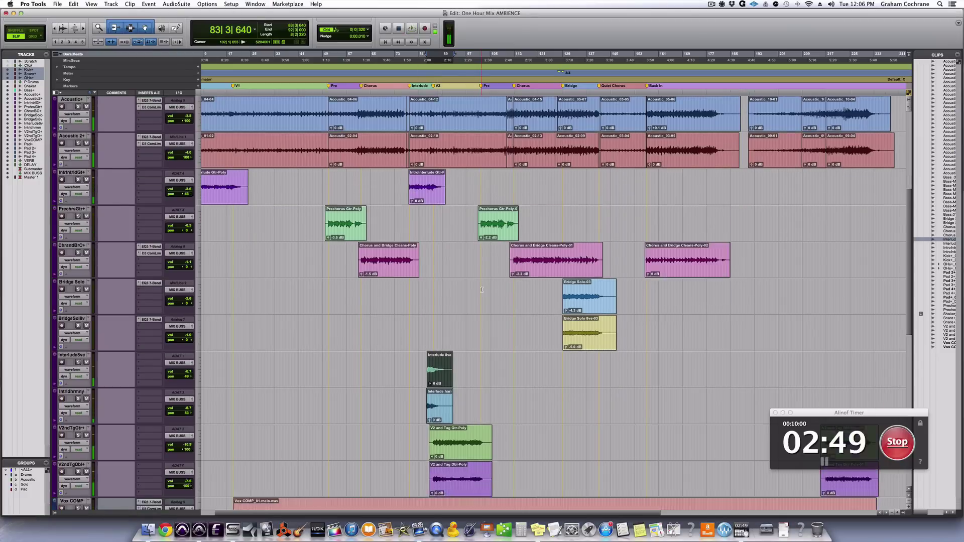
scroll(502, 311, "down", 2)
left_click(590, 276)
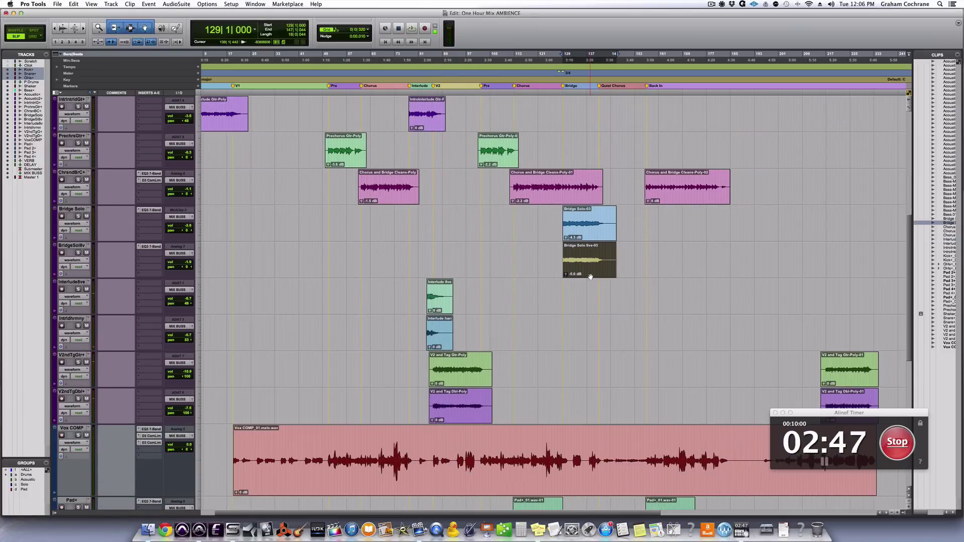
key("super+equal")
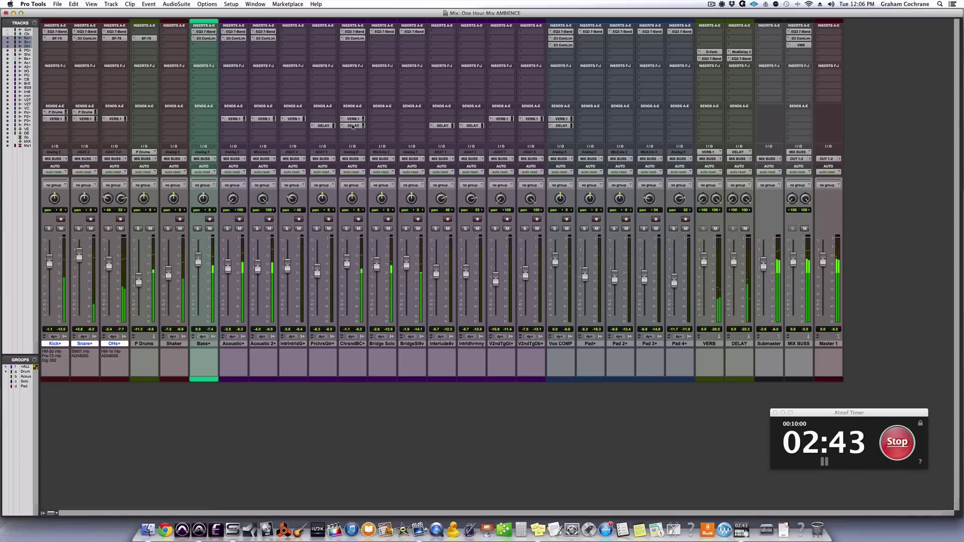
left_click_drag(377, 126, 413, 127)
Check the DELAY sends on Bridge Solo and BridgeSol8v and pan both of them toward the right
left_click(383, 126)
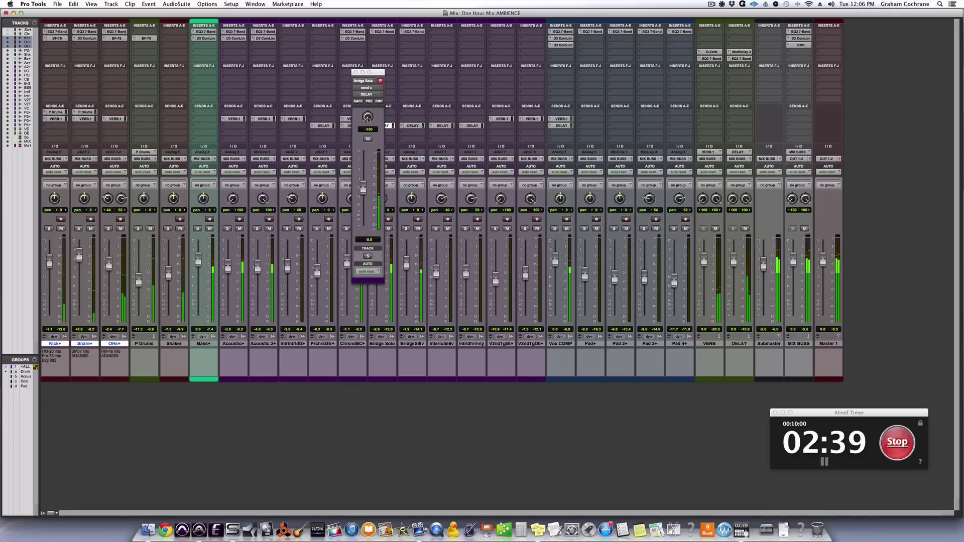
left_click(413, 126)
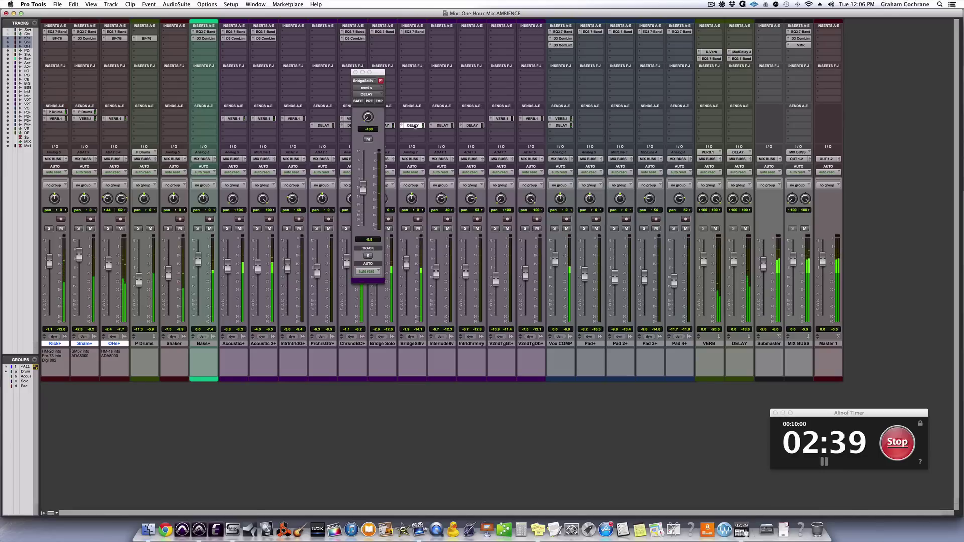
left_click(354, 72)
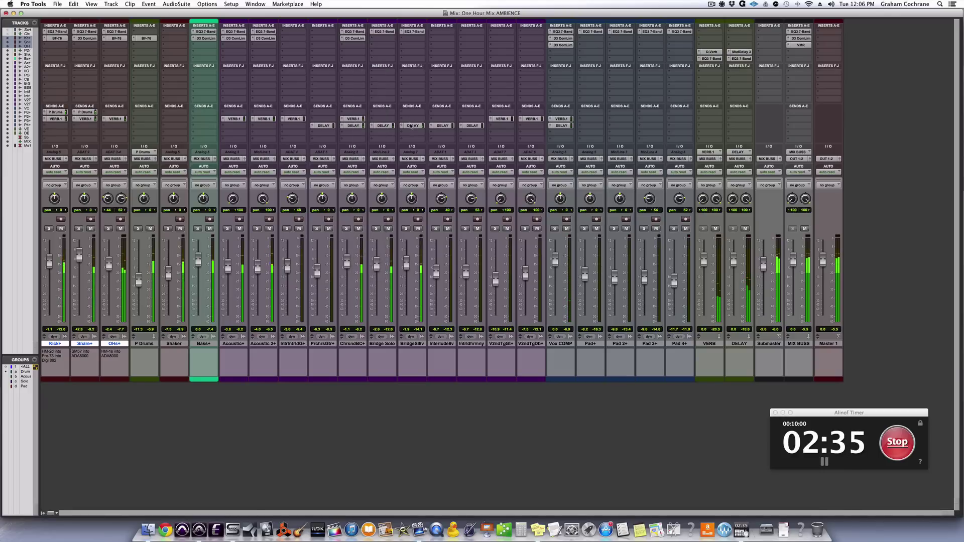
left_click(412, 126)
left_click_drag(368, 117, 372, 56)
left_click(387, 126)
left_click_drag(367, 119, 366, 69)
left_click(356, 72)
Solo the Bridge Solo, BridgeSol8v and ChrsndBrC+ tracks, check the ChrsndBrC+ DELAY send, and clear the solos
left_click(376, 229)
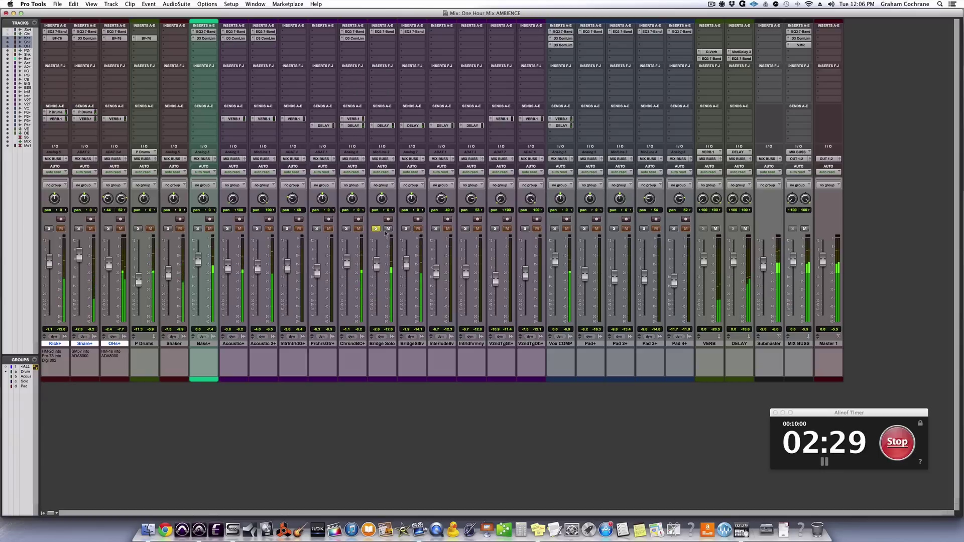
left_click(406, 229)
left_click(347, 229)
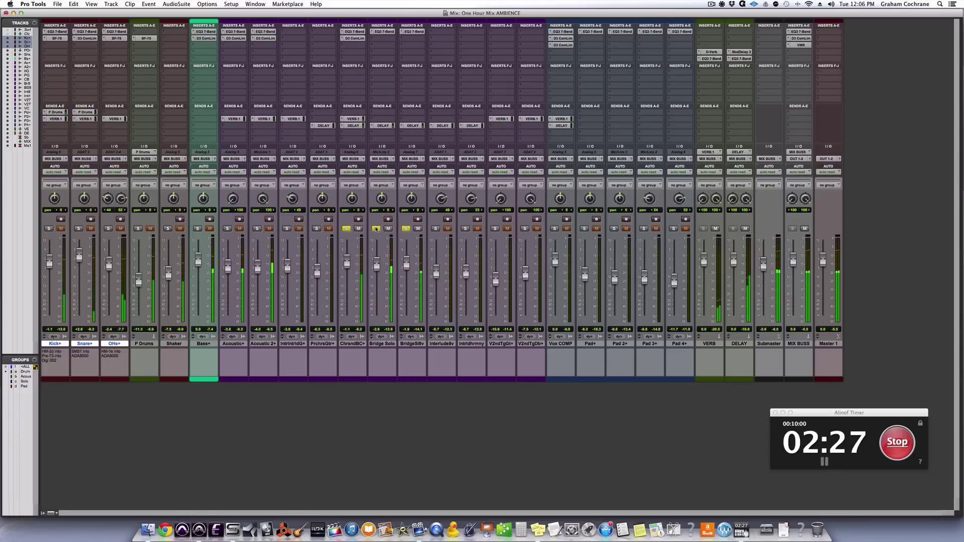
left_click(352, 126)
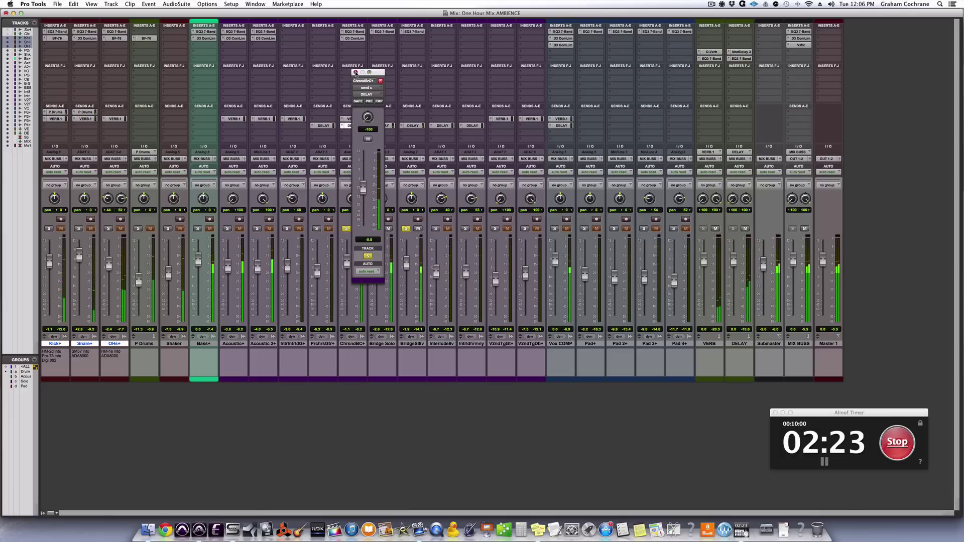
left_click(355, 72)
left_click(378, 230)
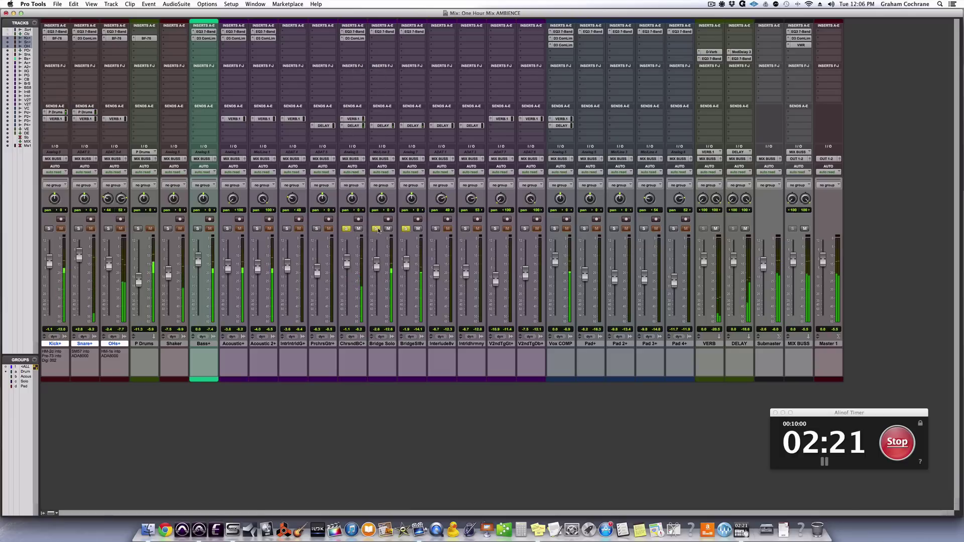
left_click(377, 230, "alt")
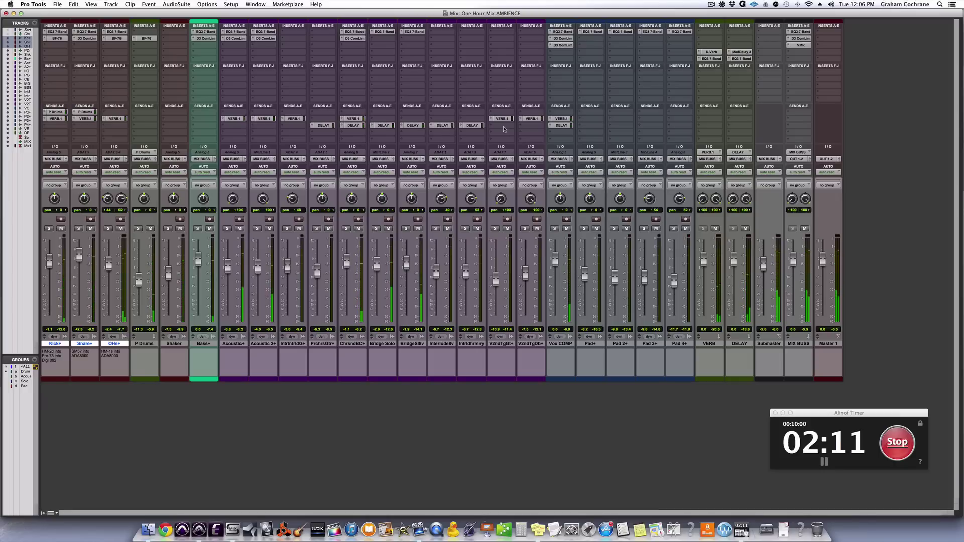
Play the Quiet Chorus and the lead-in to the Back In section, and copy the Vox COMP DELAY send to all four Pad tracks
key("super+equal")
left_click(597, 288)
key("space")
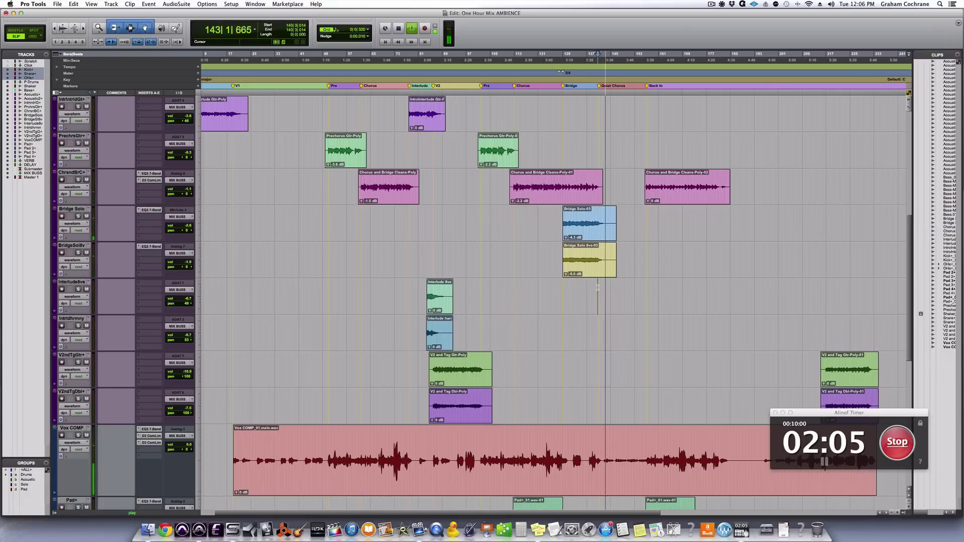
key("super+equal")
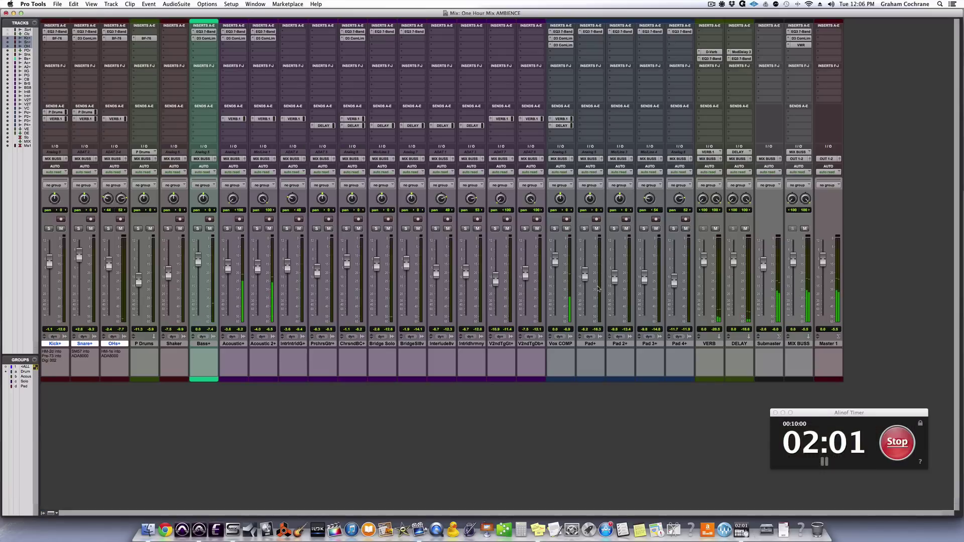
key("super+equal")
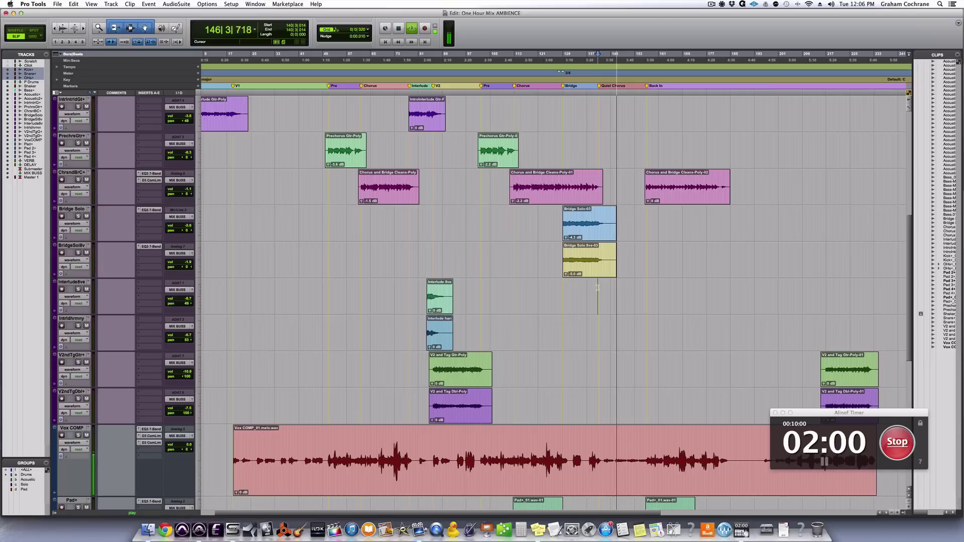
left_click(642, 218)
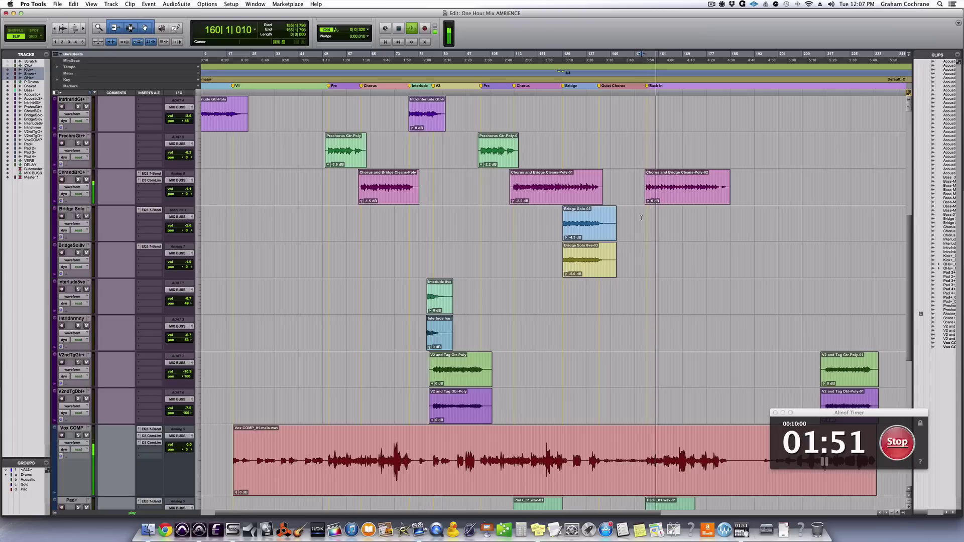
key("super+equal")
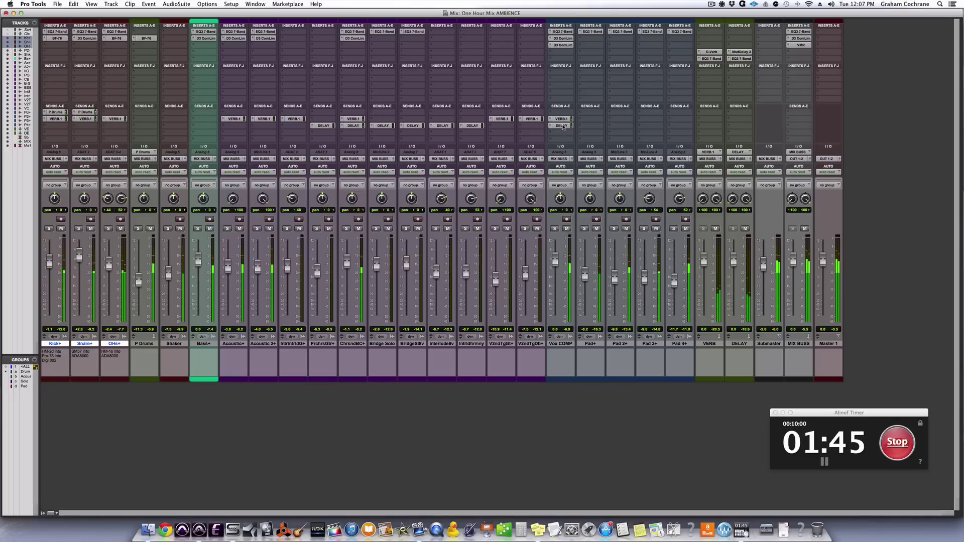
left_click_drag(561, 127, 677, 127)
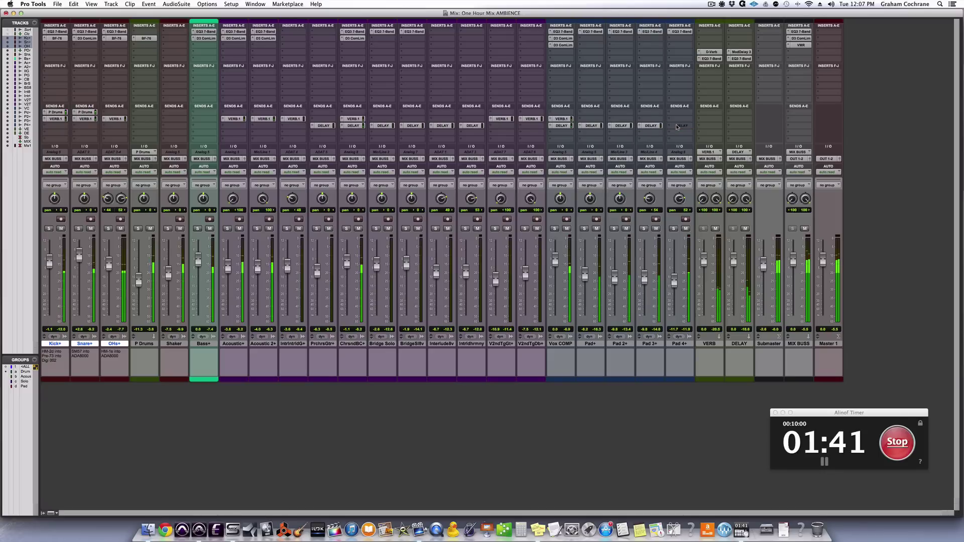
Check the DELAY sends on the four Pad tracks, panning the Pad+ send fully left (100) and the Pad 2+ send right
left_click(675, 127)
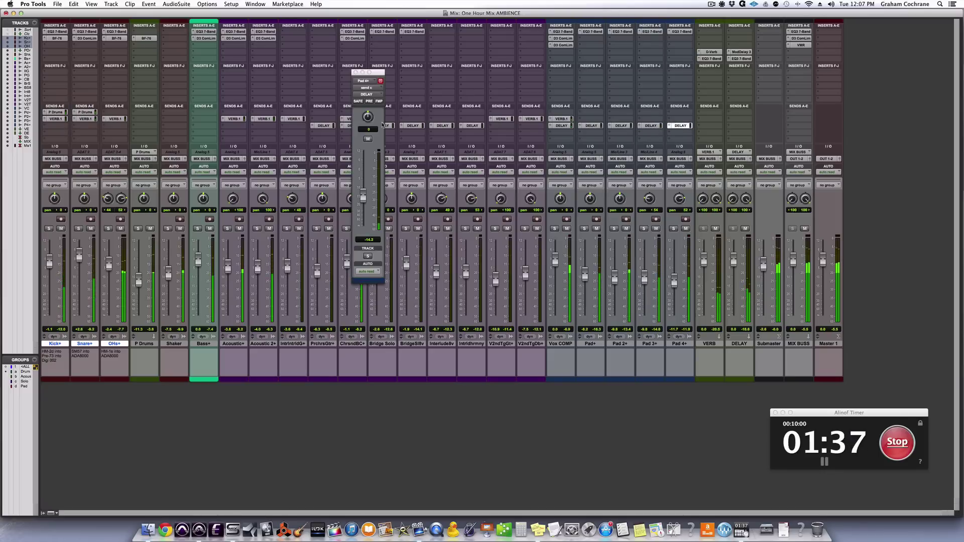
left_click(651, 126)
left_click(620, 126)
left_click(592, 125)
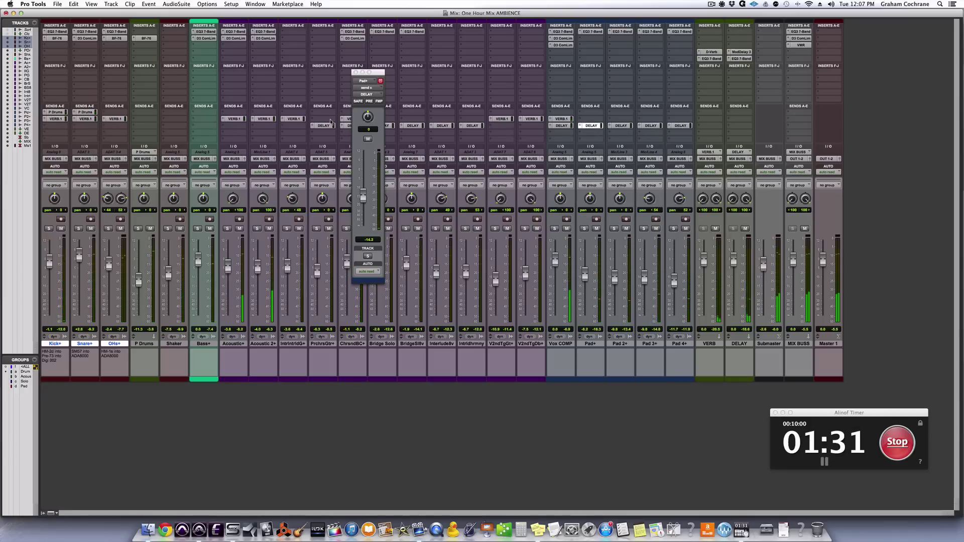
left_click_drag(368, 118, 373, 186)
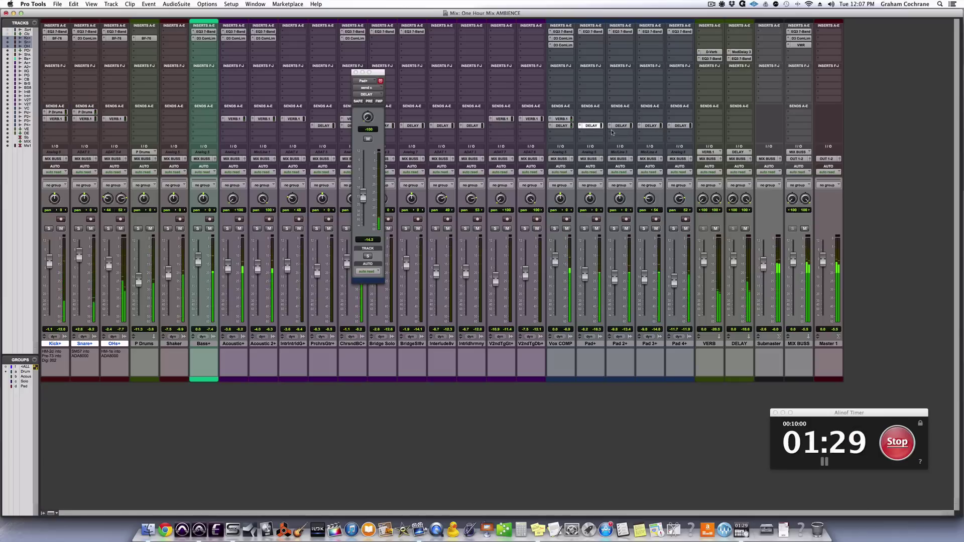
left_click(619, 125)
left_click_drag(371, 120, 374, 61)
Pan the Pad 3+ DELAY send to the left and adjust the Pad 4+ DELAY send
left_click(651, 126)
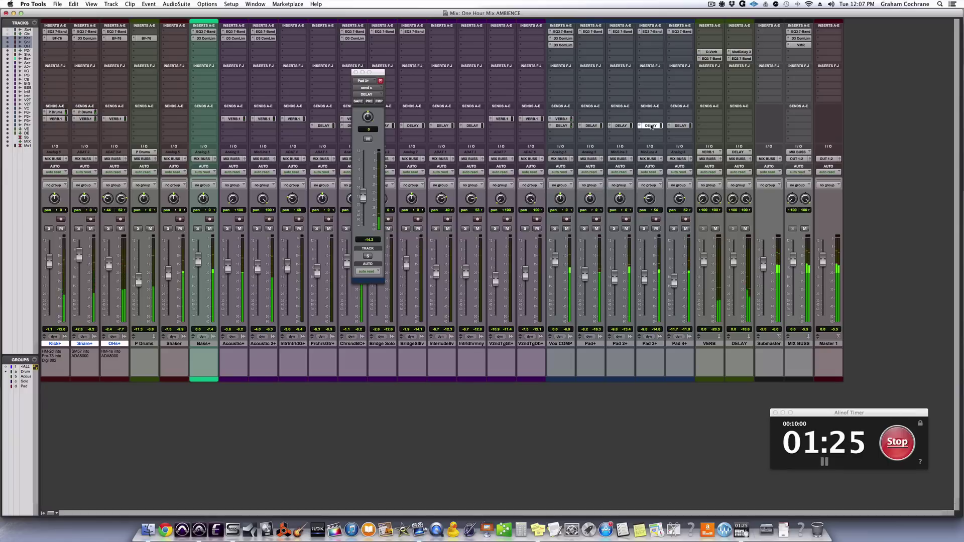
left_click_drag(368, 116, 374, 197)
left_click(681, 126)
left_click_drag(367, 81, 357, 66)
left_click(356, 72)
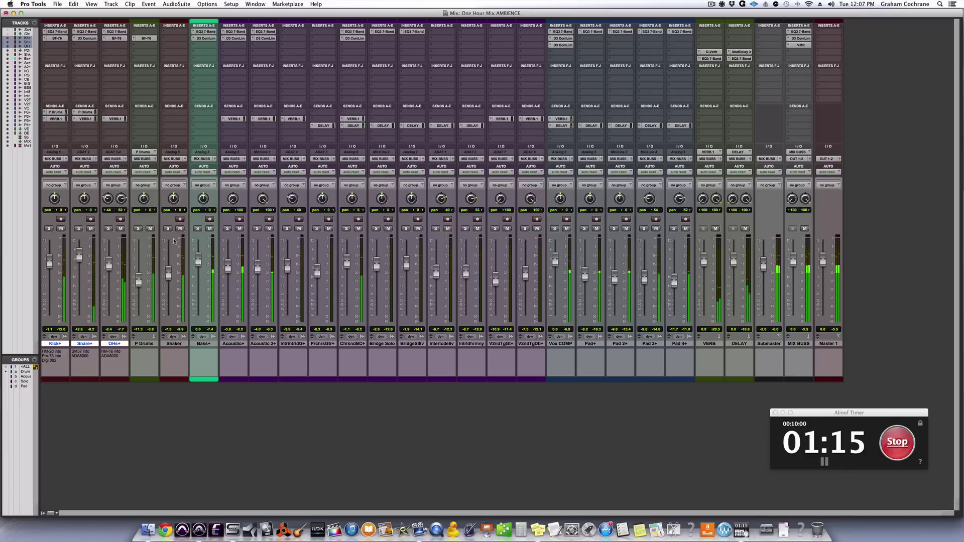
key("super+equal")
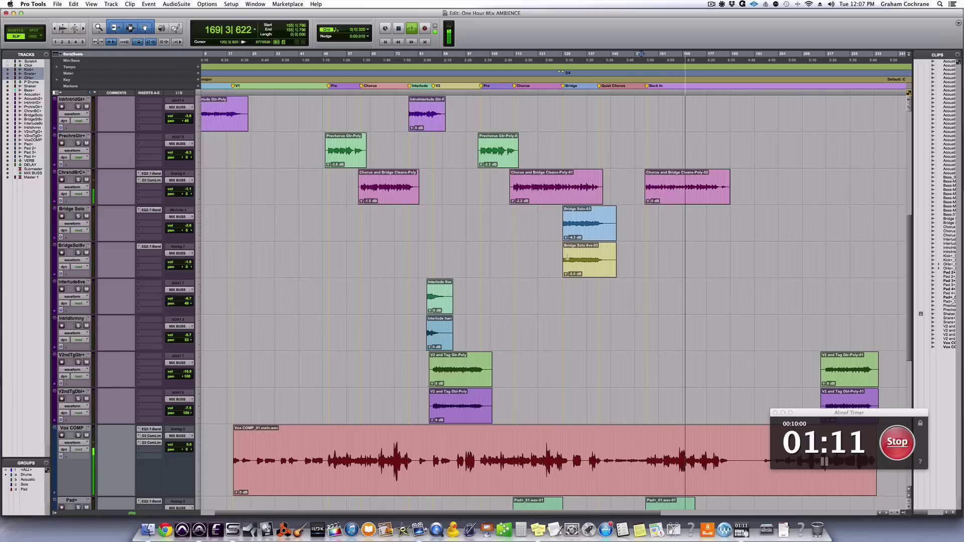
scroll(647, 303, "down", 5)
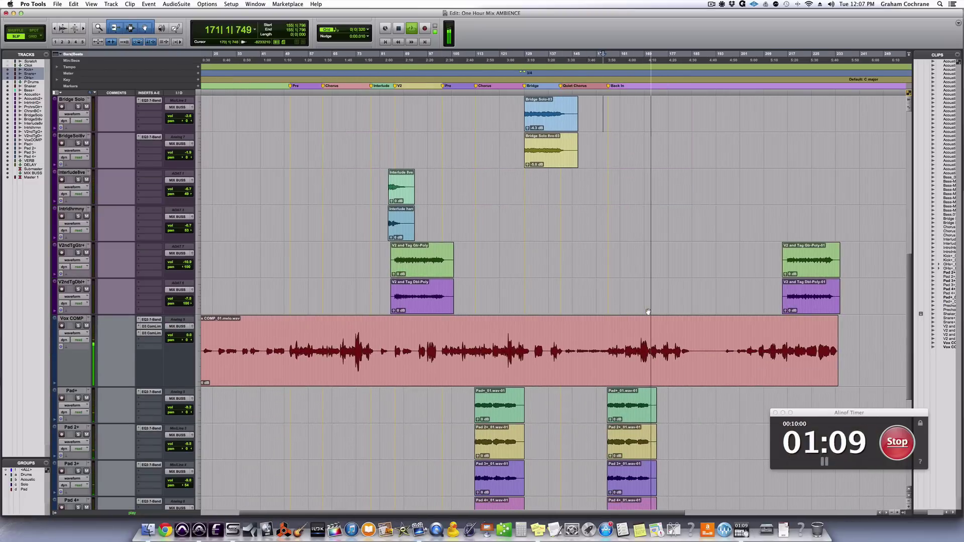
scroll(649, 304, "down", 10)
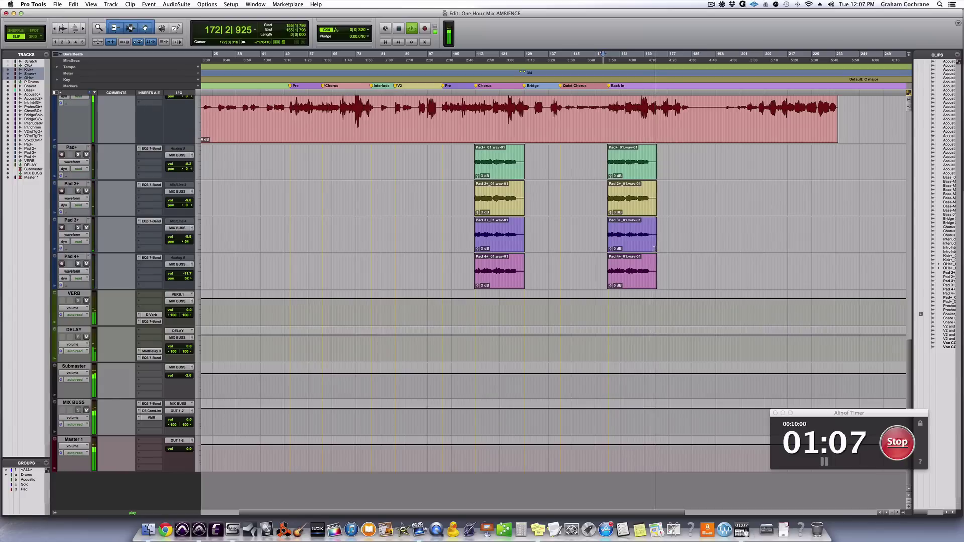
scroll(655, 250, "up", 7)
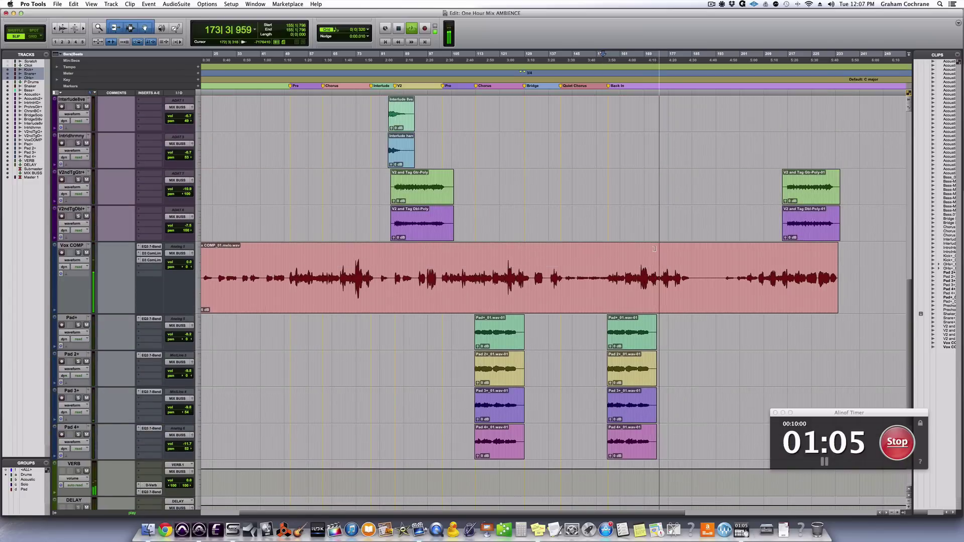
Mute the VERB and DELAY tracks to hear the mix without ambience, and unmute both again
key("super+equal")
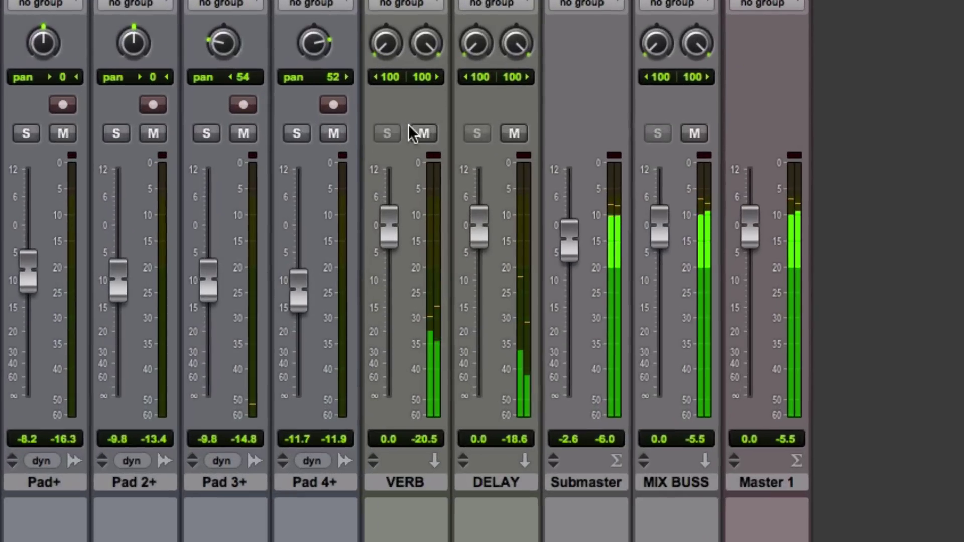
left_click(420, 131)
left_click(510, 134)
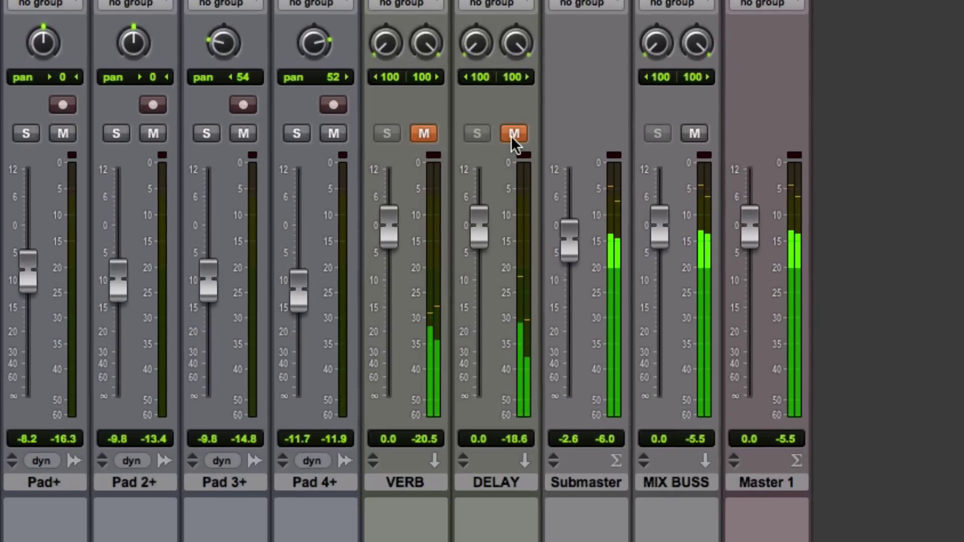
left_click(511, 134)
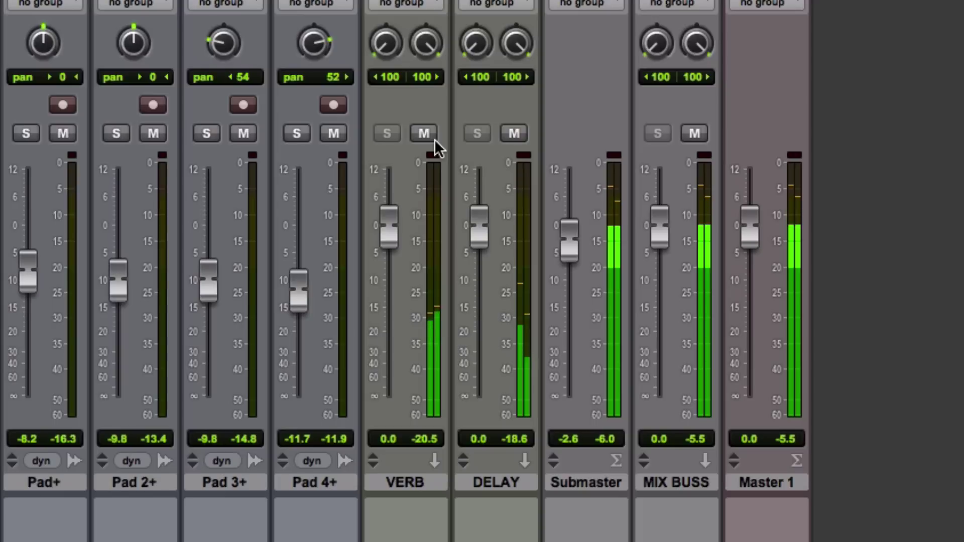
left_click(429, 137)
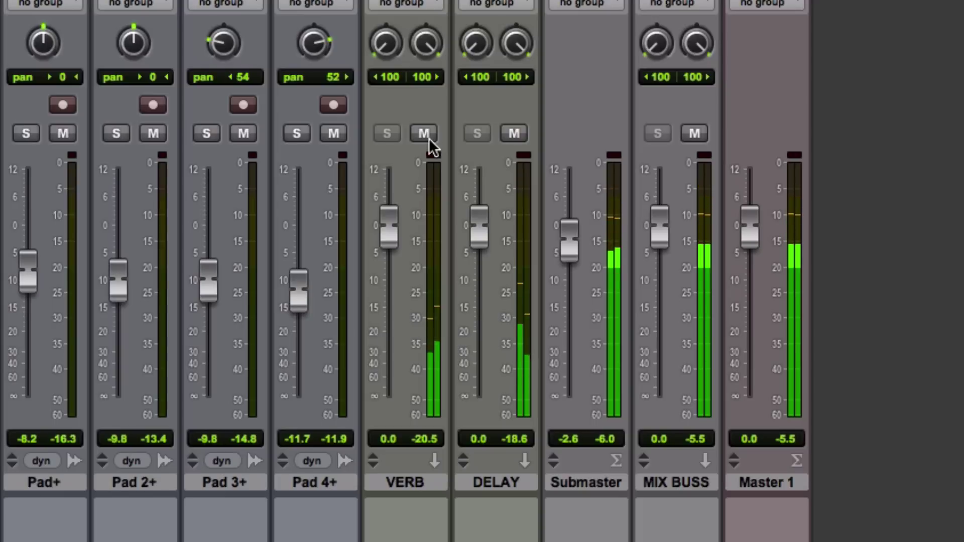
Play the mix near the end of the Back In section, where the vocal and V2 tag clips return
key("super+equal")
left_click(549, 228)
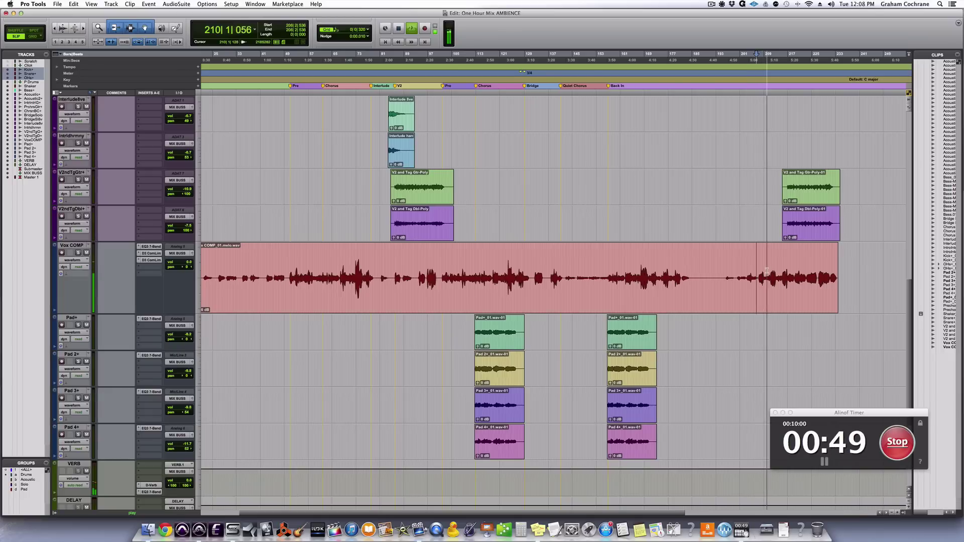
key("super+equal")
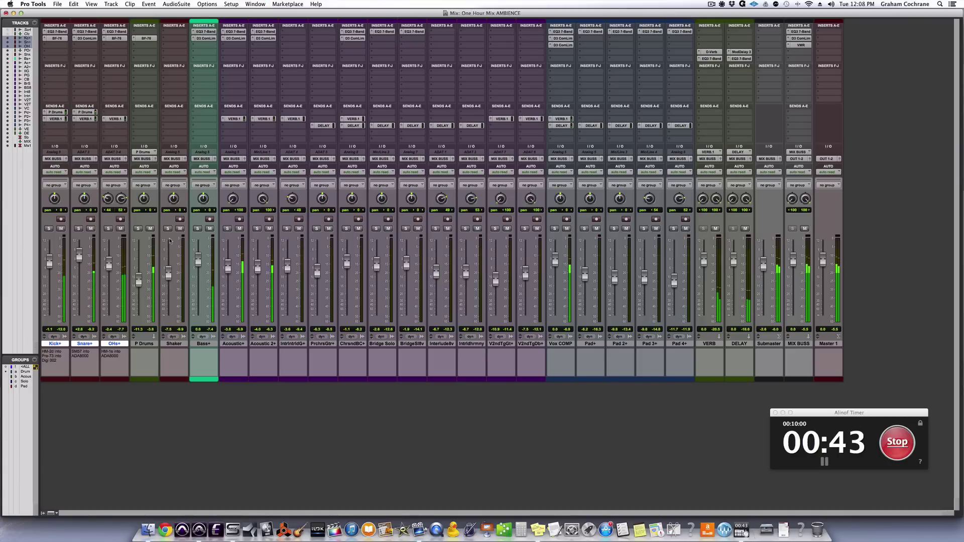
Raise the Snare+ send level to VERB.1 and check the OHs+ VERB.1 send
left_click(91, 121)
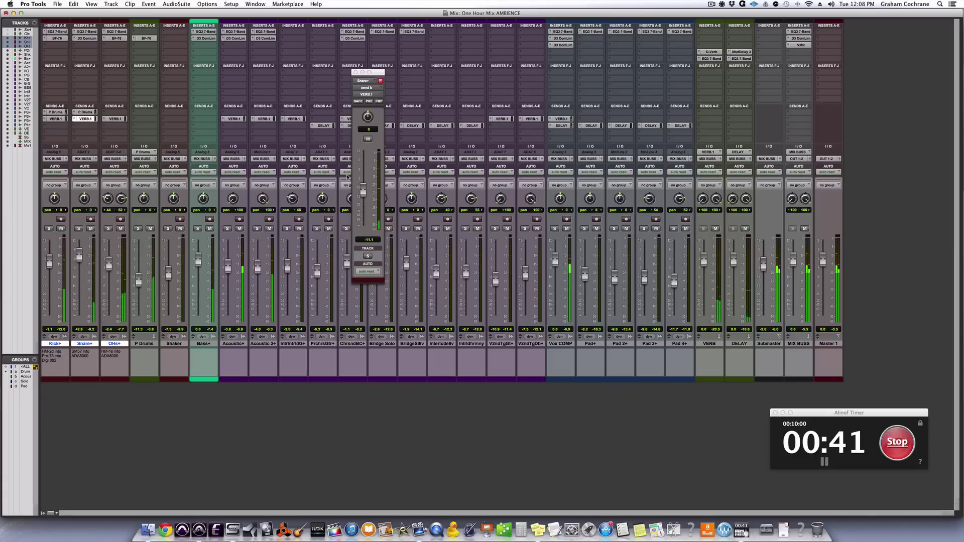
left_click_drag(364, 182, 365, 179)
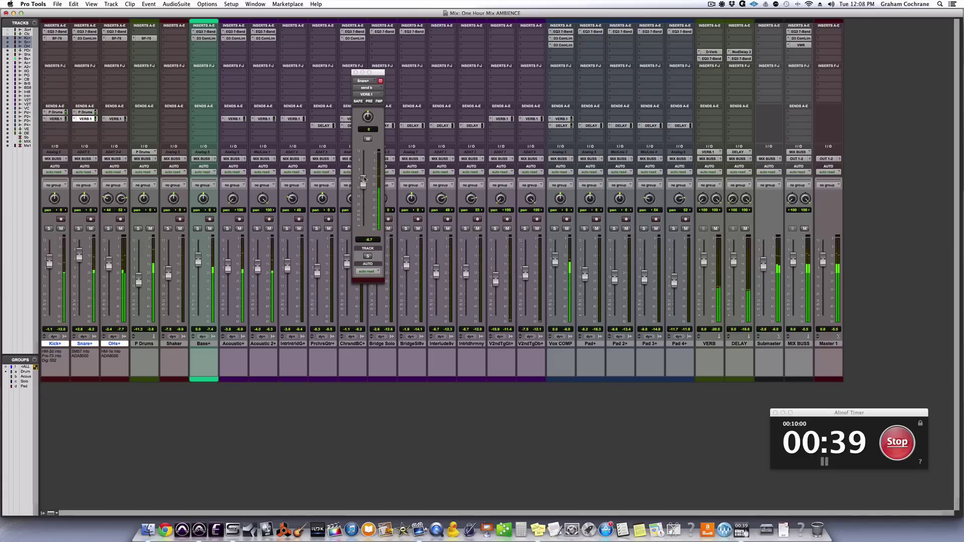
left_click(118, 119)
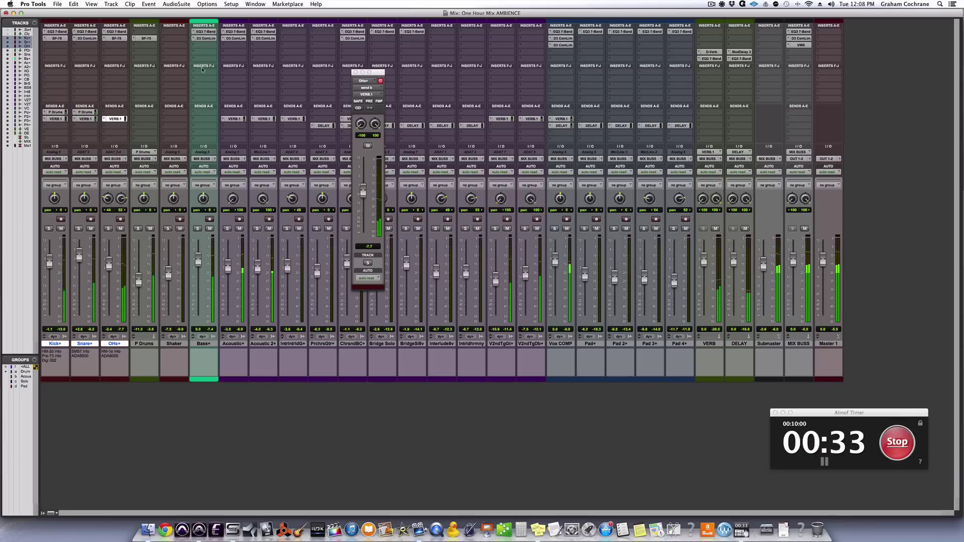
left_click(356, 72)
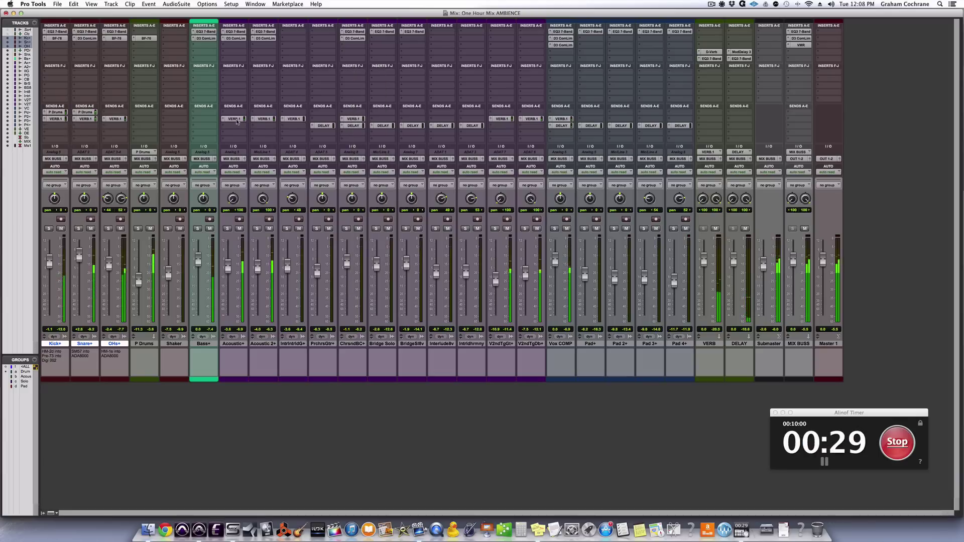
Send Bass+ to VERB.1 at about -11.7 dB and raise the Vox COMP DELAY send to about -12.5 dB
left_click(209, 120)
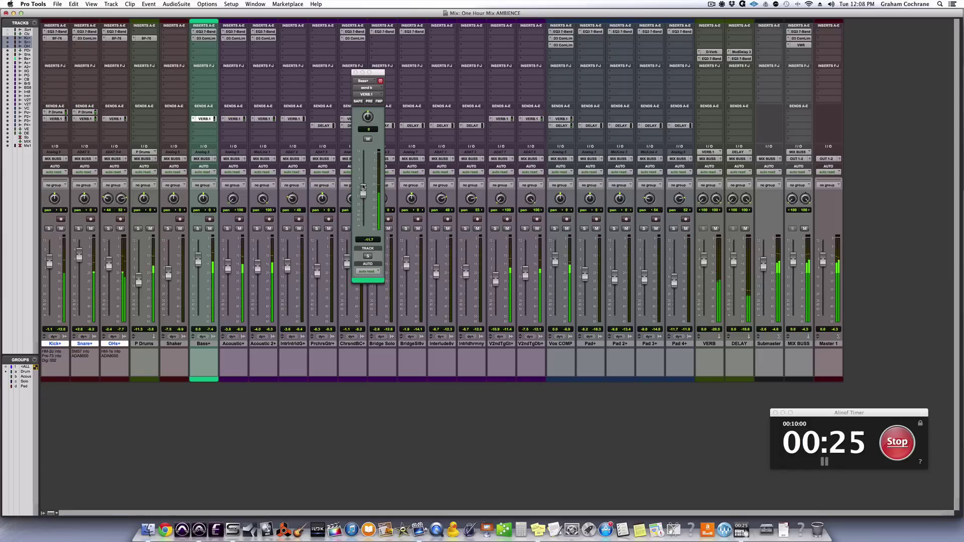
left_click(356, 72)
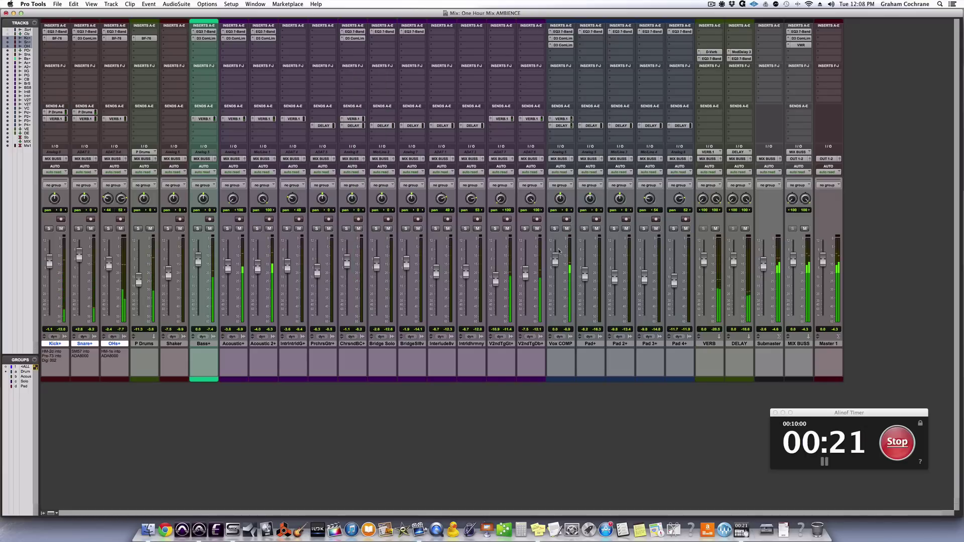
left_click(561, 126)
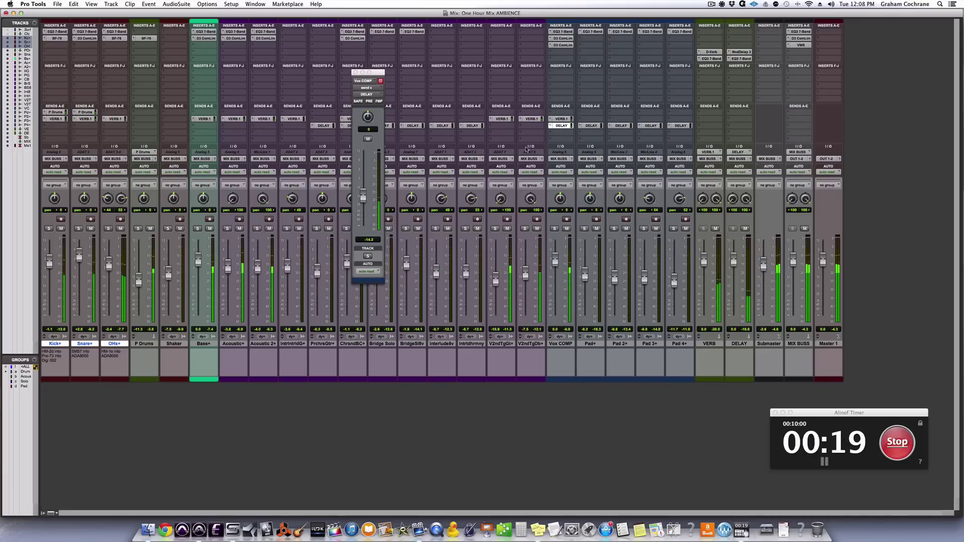
left_click_drag(364, 196, 362, 192)
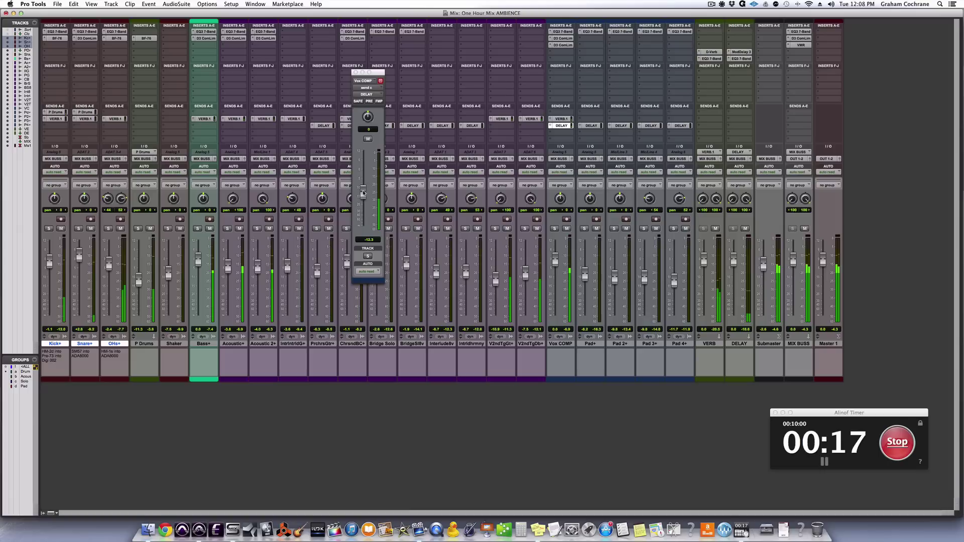
left_click(356, 73)
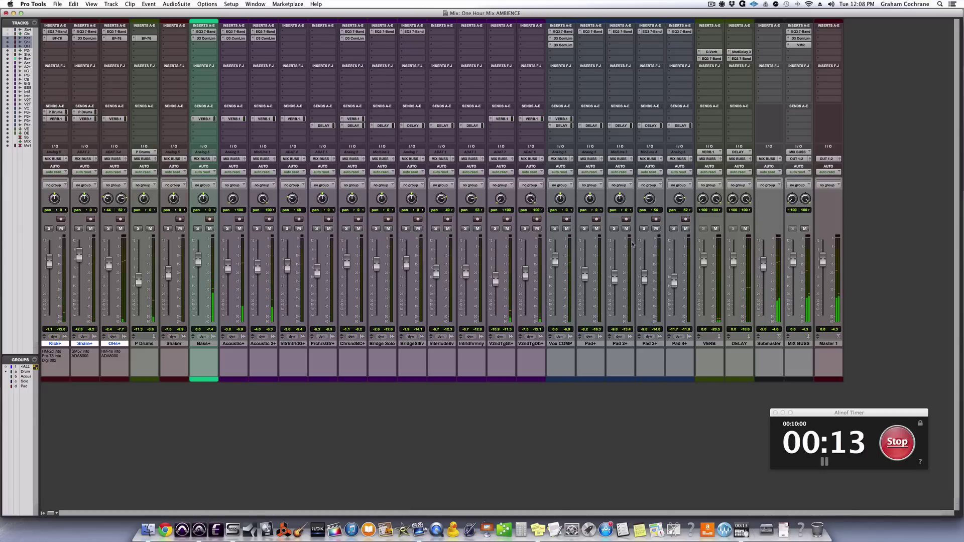
Play the second Chorus from bar 113 and the Intro from about bar 3
key("super+equal")
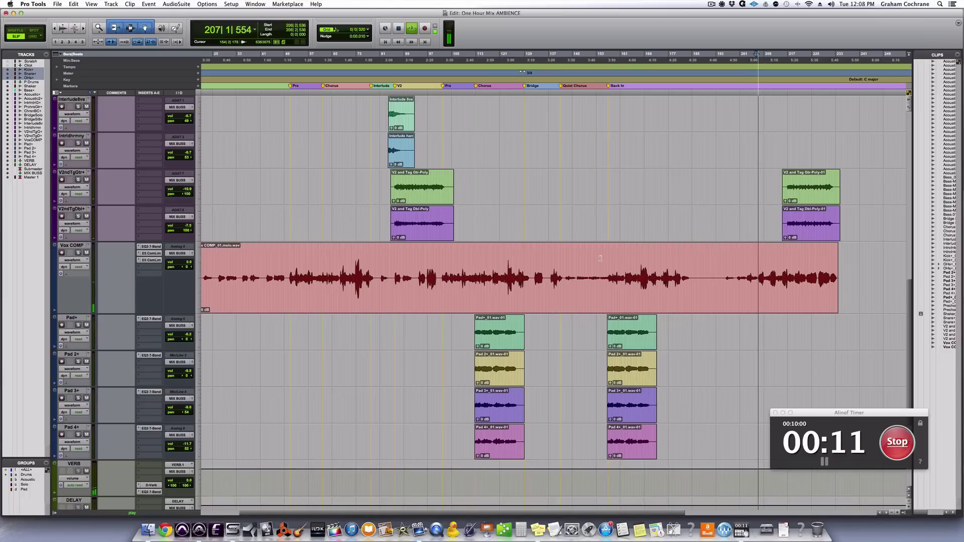
left_click(476, 264)
key("space")
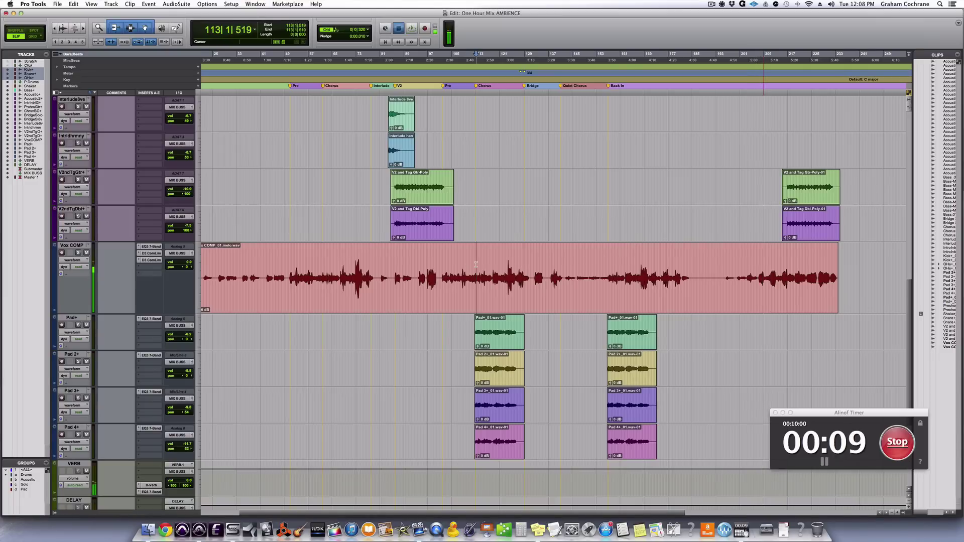
scroll(340, 234, "left", 5)
scroll(340, 235, "down", 1)
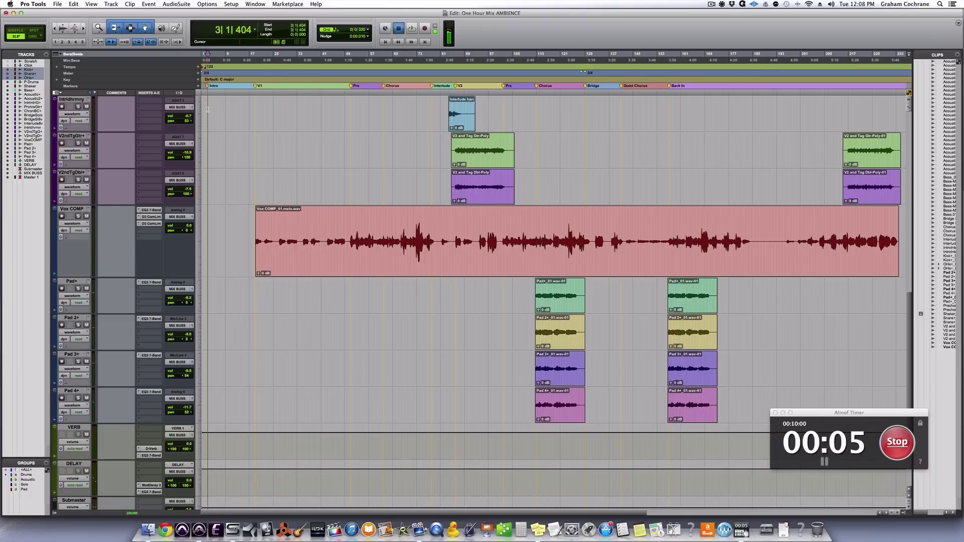
Check the intro/interlude guitar's VERB.1 send, stop the ten-minute countdown timer, and close the send
key("super+equal")
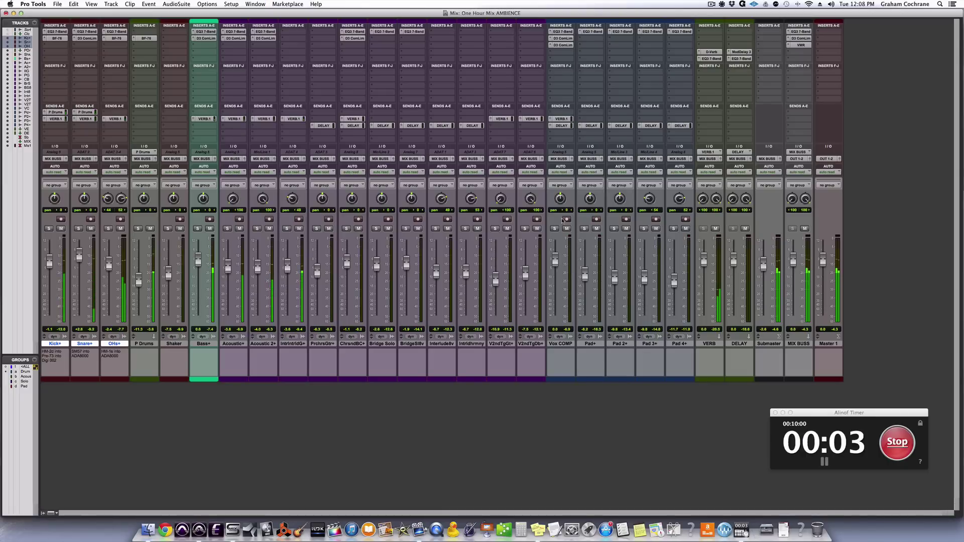
left_click(294, 118)
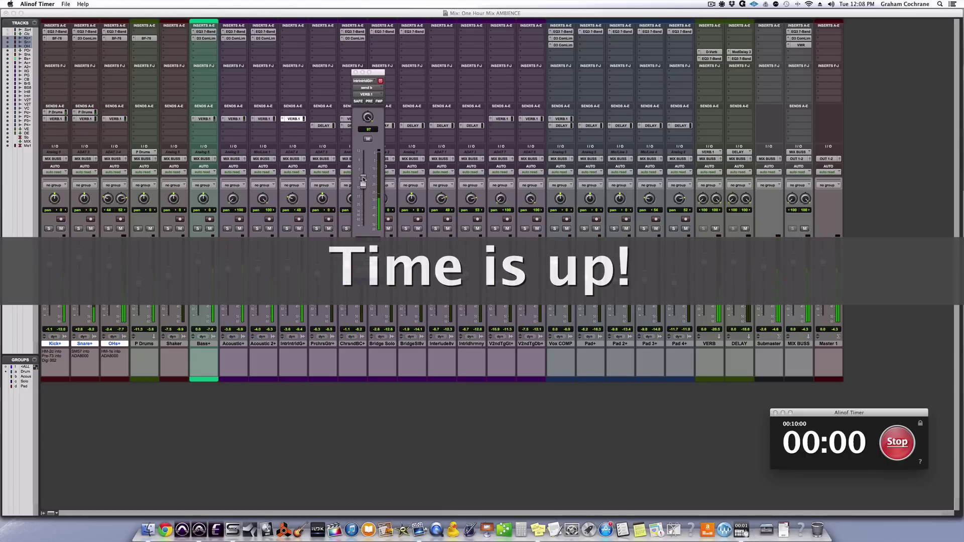
left_click(897, 442)
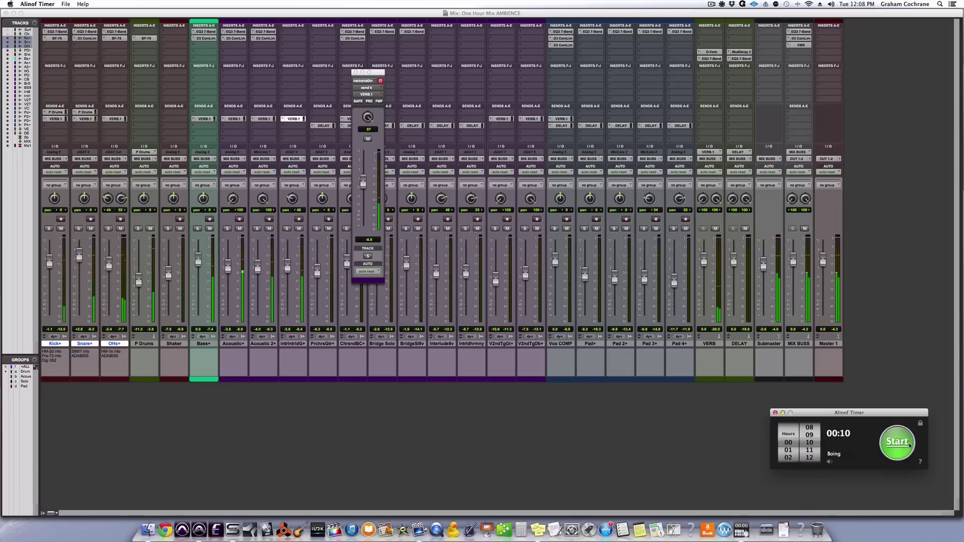
left_click(894, 367)
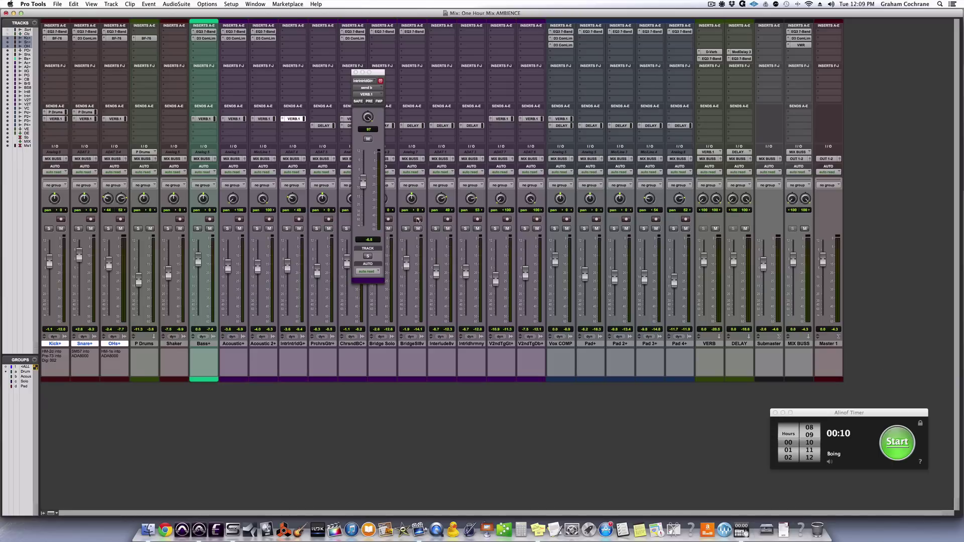
left_click(355, 73)
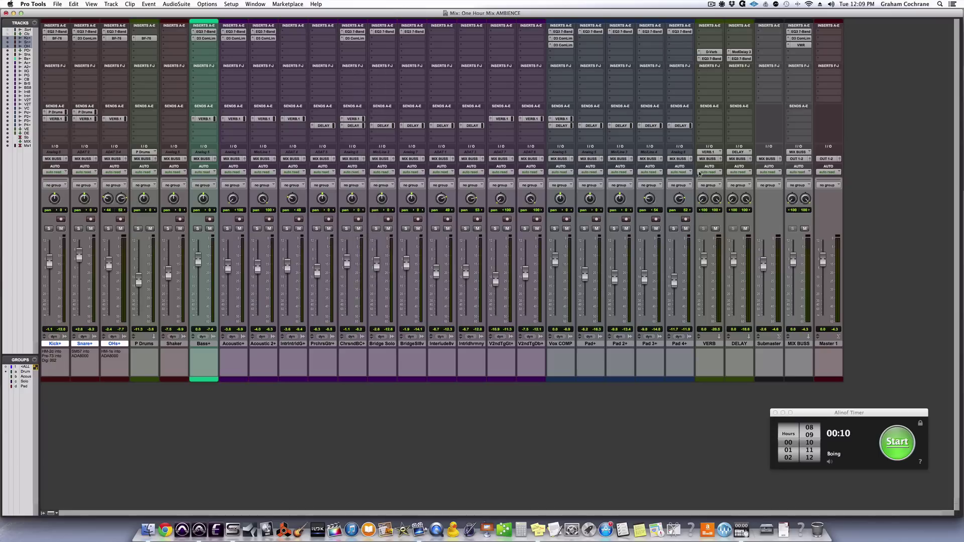
Select the VERB and DELAY tracks and review the EQ3 7-Band settings shaping the reverb on VERB
left_click(717, 345)
left_click(735, 345, "shift")
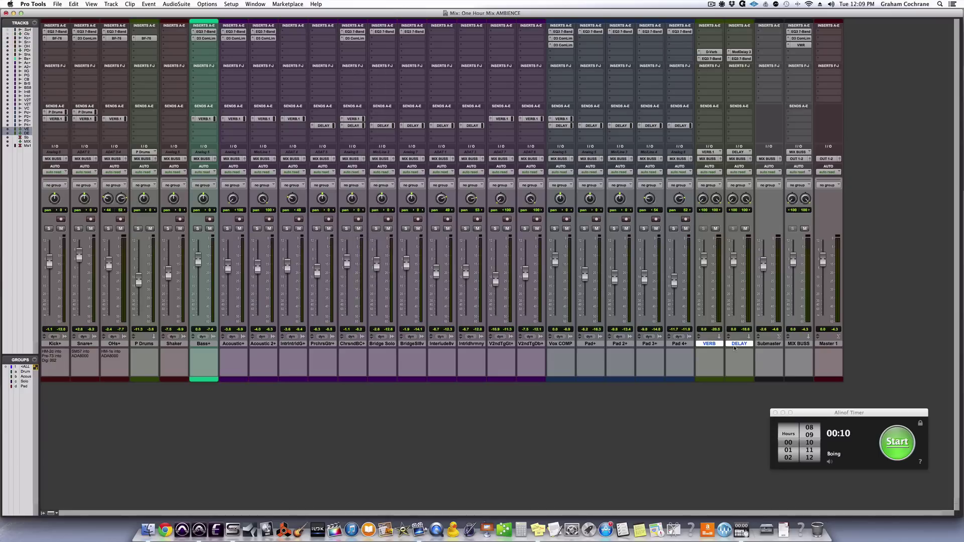
left_click(711, 53)
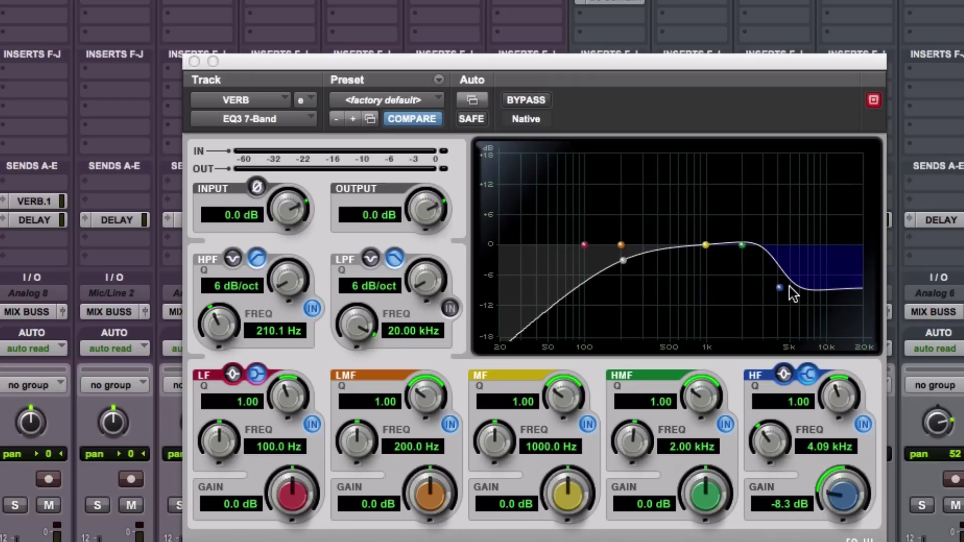
left_click(193, 61)
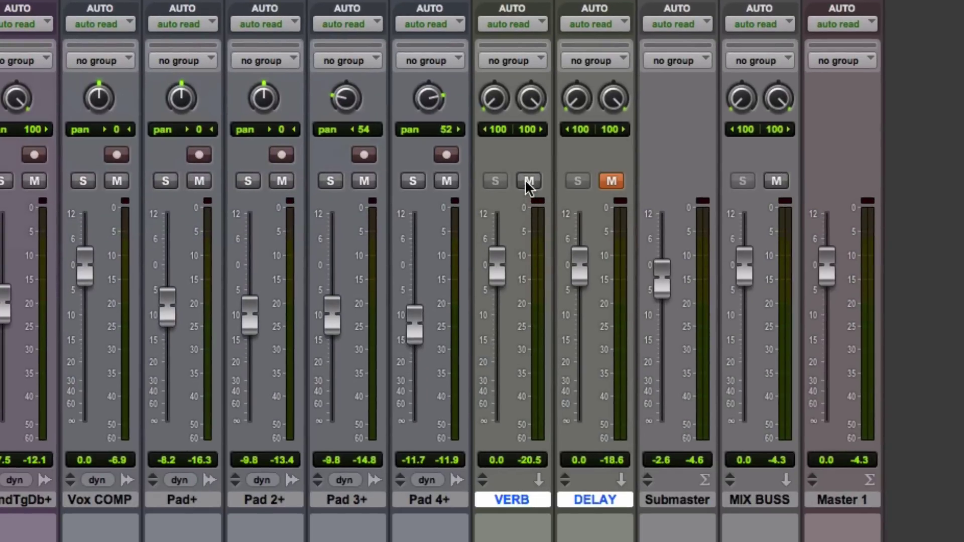
Play the song with DELAY muted, muting and unmuting VERB to compare the mix with and without reverb
key("ctrl+equal")
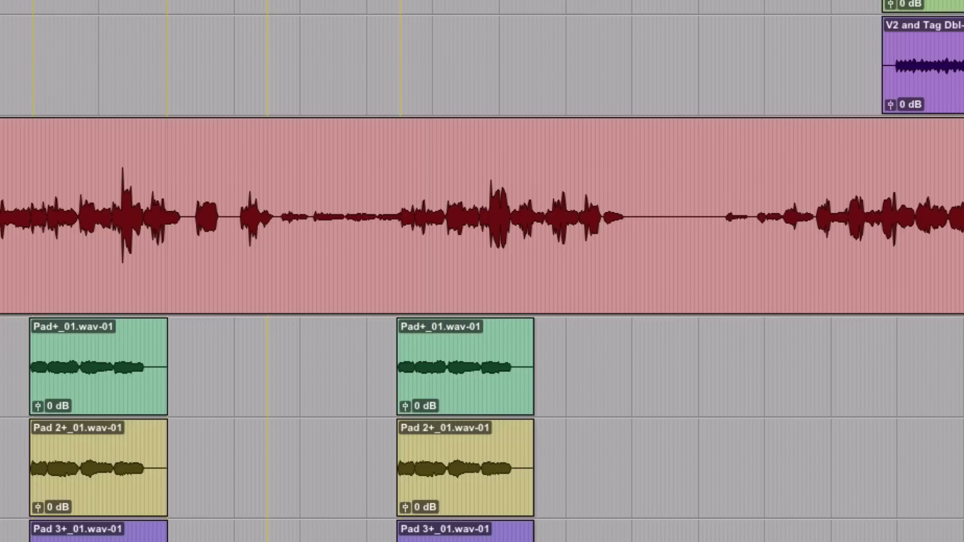
left_click_drag(0, 146, 36, 145)
key("ctrl+equal")
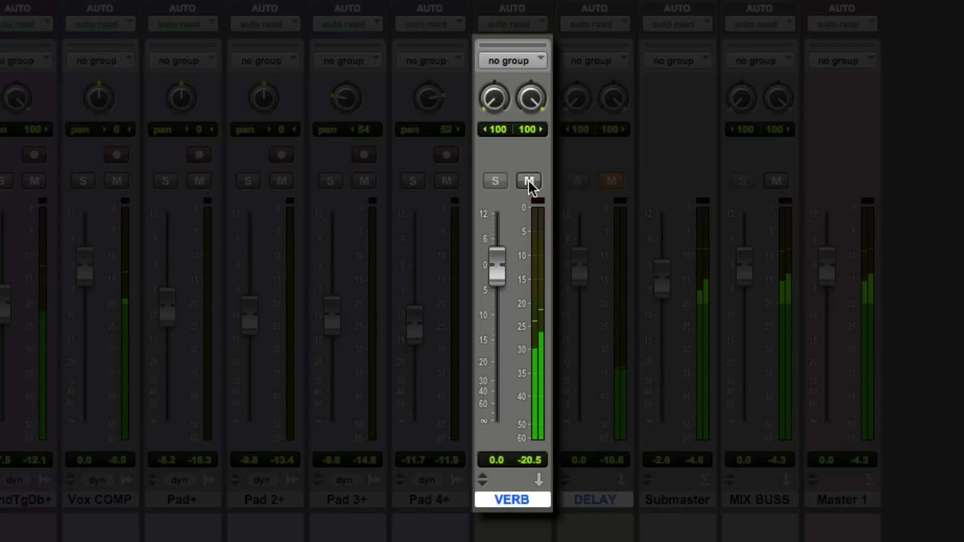
left_click(528, 181)
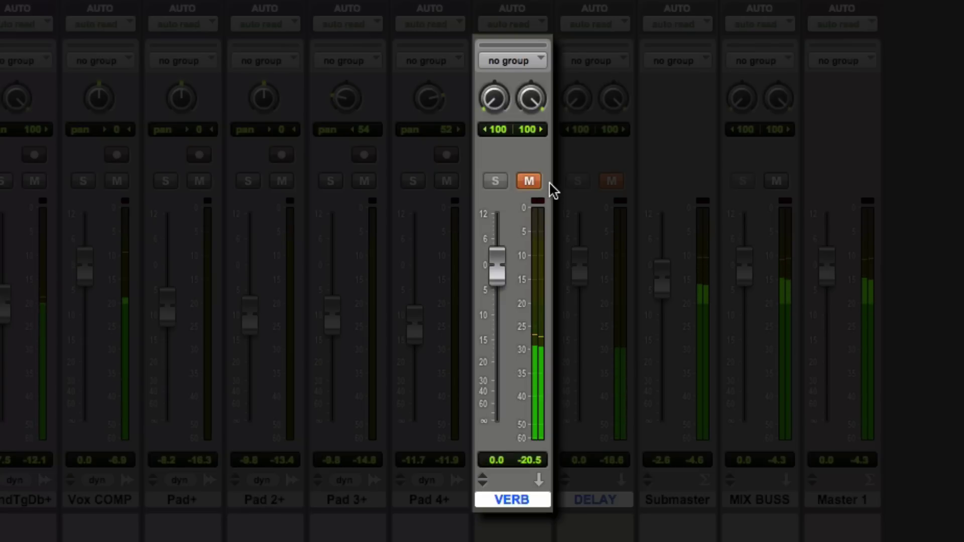
left_click(534, 181)
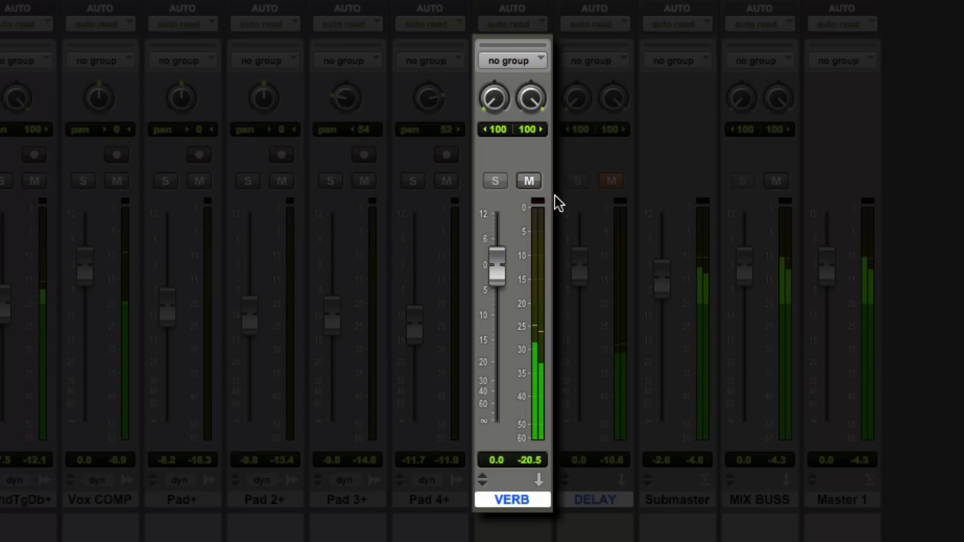
left_click(531, 182)
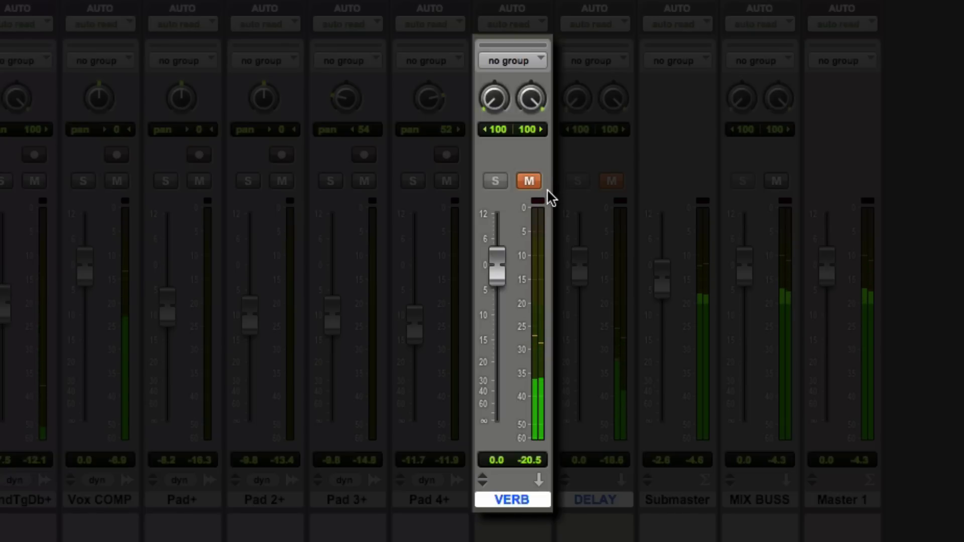
left_click(532, 181)
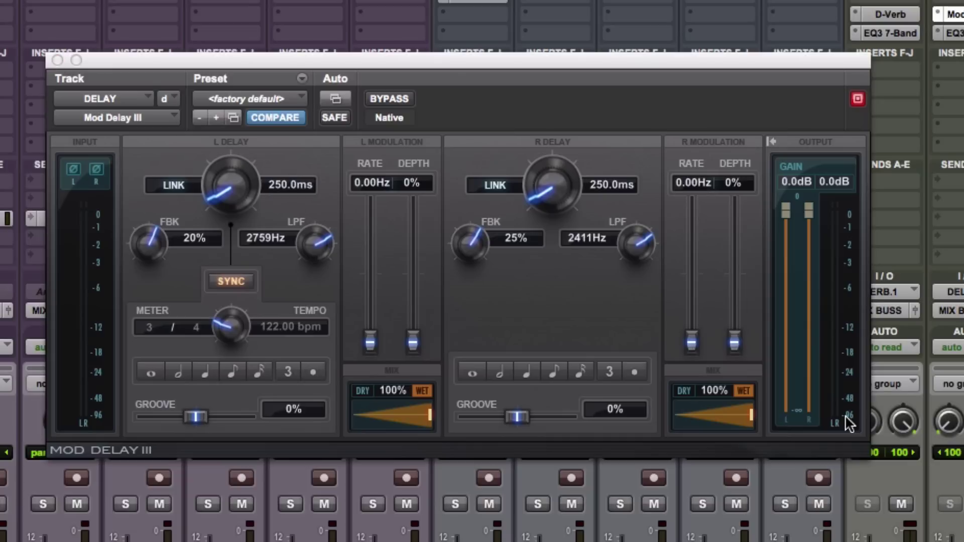
Solo Vox COMP and play it from about bar 85 to hear the Mod Delay III on the DELAY track
left_click(455, 503)
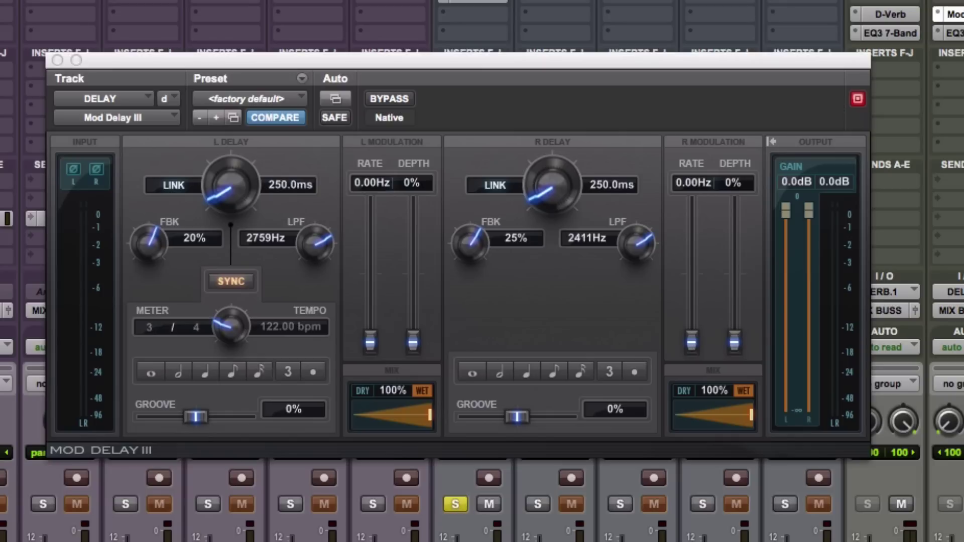
key("super+equal")
key("space")
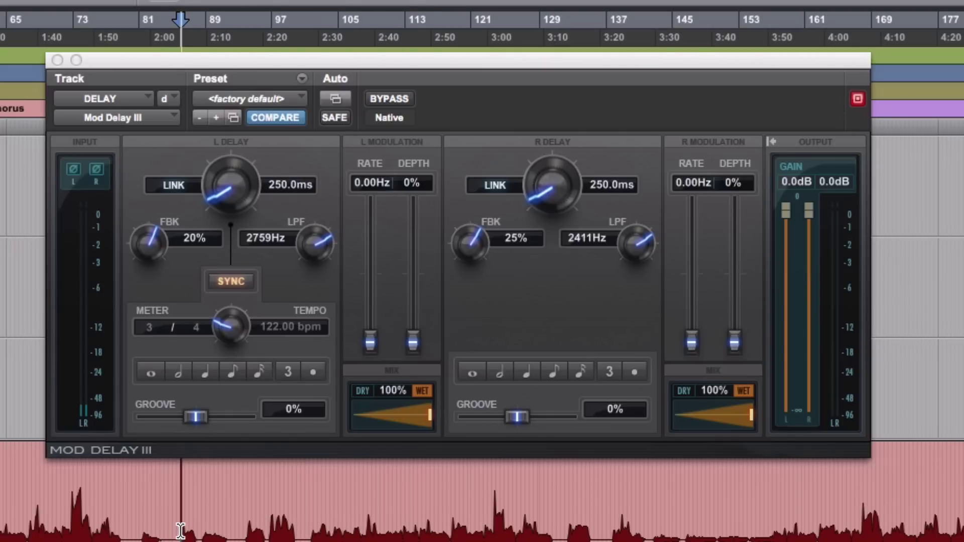
key("super+equal")
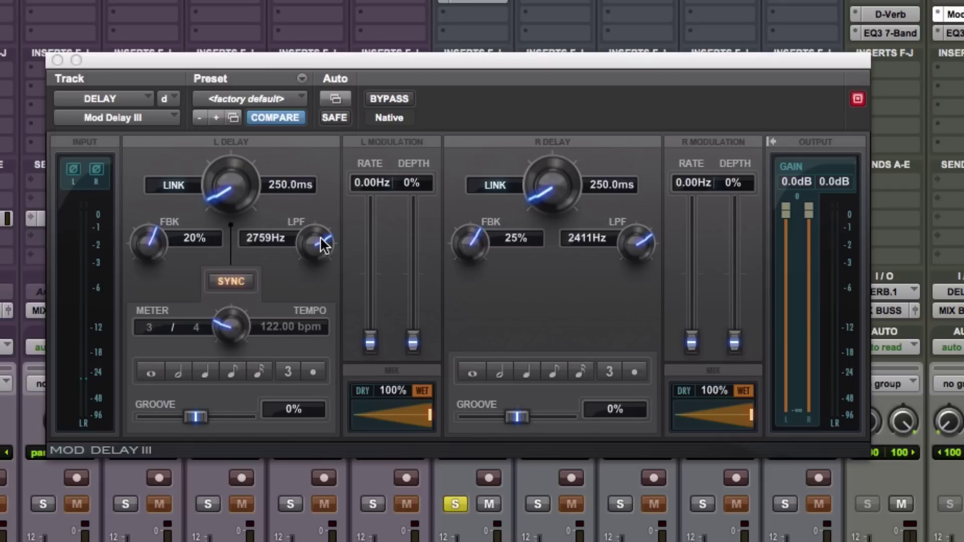
Audition the Mod Delay III with both low-pass filters off, and set the left LPF to 2506 Hz and the right to 2604 Hz
left_click_drag(321, 244, 321, 80)
left_click_drag(637, 239, 634, 69)
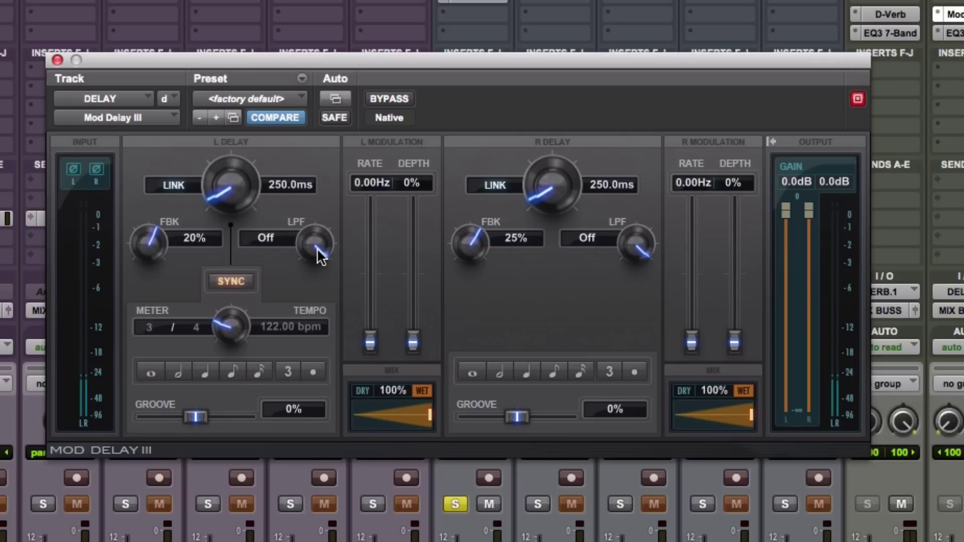
left_click_drag(321, 256, 326, 348)
left_click_drag(628, 235, 634, 387)
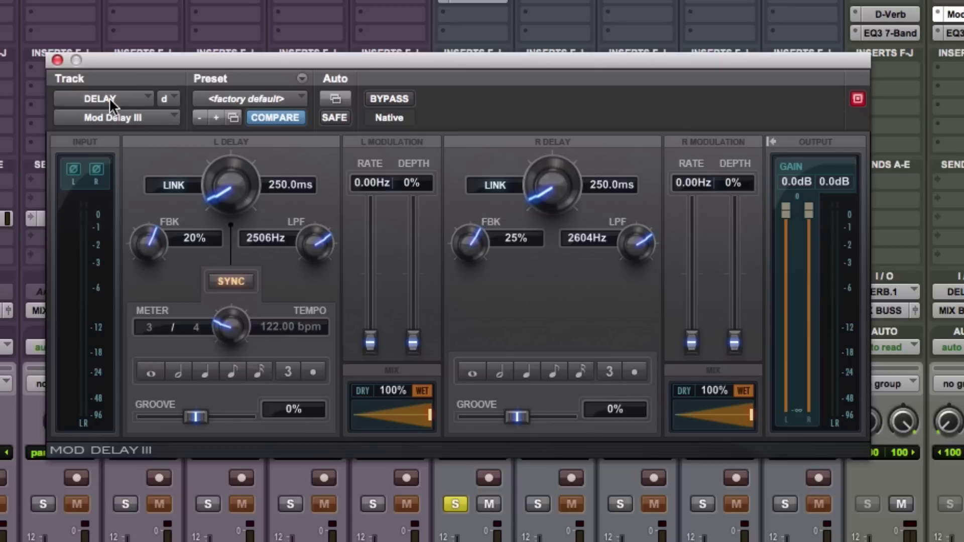
Close the Mod Delay III window and unsolo Vox COMP to hear the delay in the full mix
left_click(57, 61)
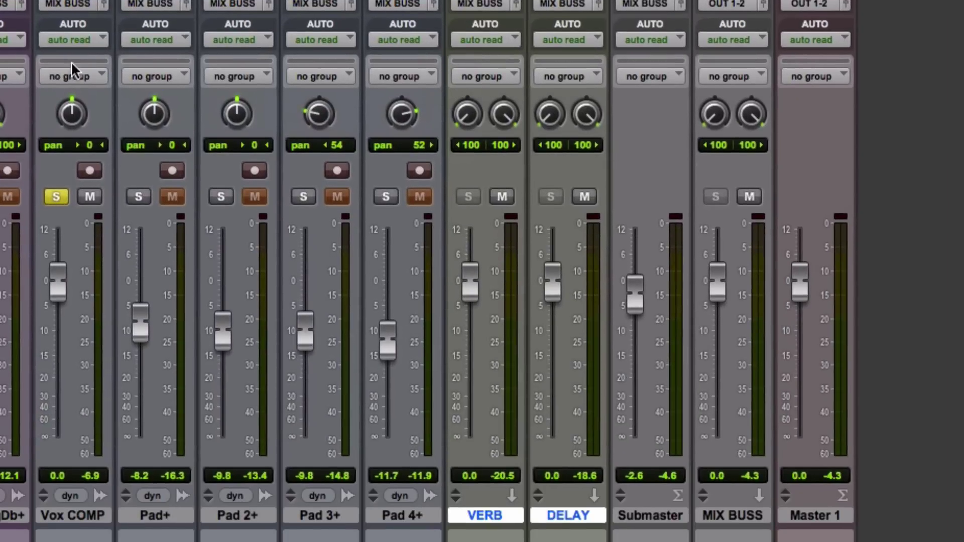
key("space")
left_click(64, 194)
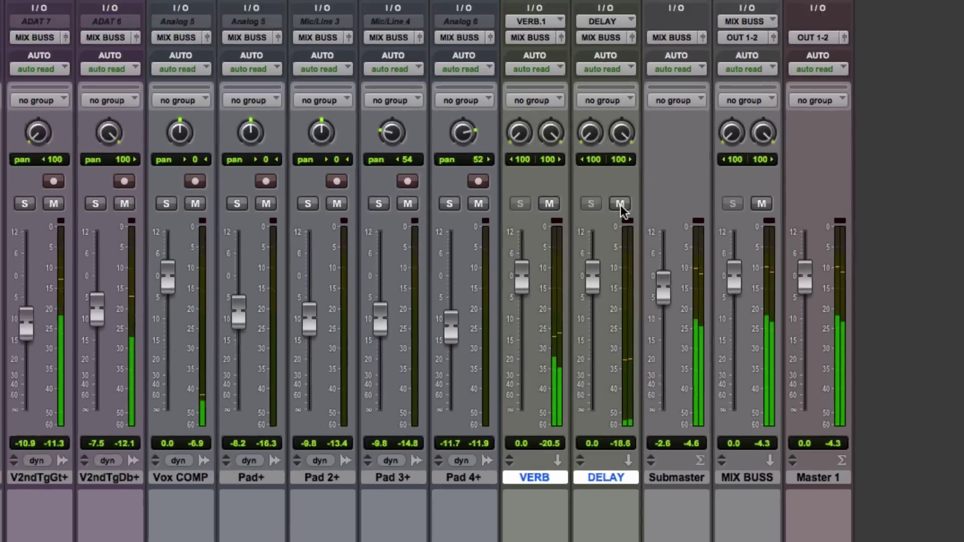
Play from the second prechorus guitar clip and solo PrchrsGtr+ to hear its delay, unsoloing it to return to the full mix
key("space")
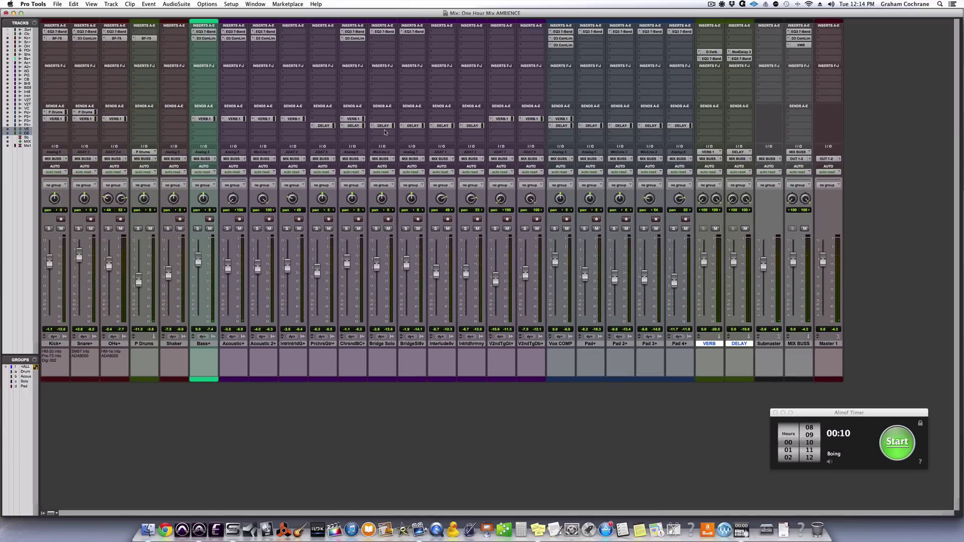
key("super+equal")
scroll(549, 229, "up", 8)
left_click(525, 233)
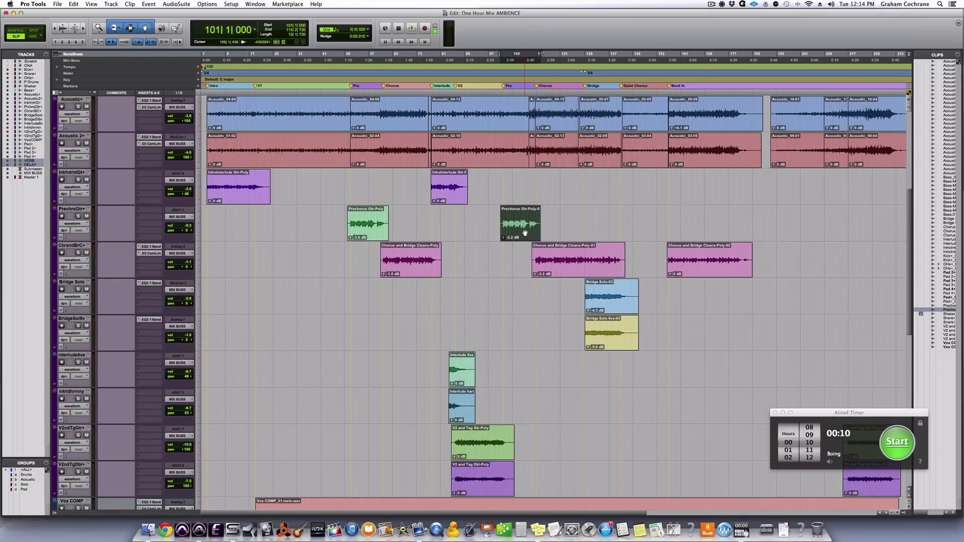
key("super+equal")
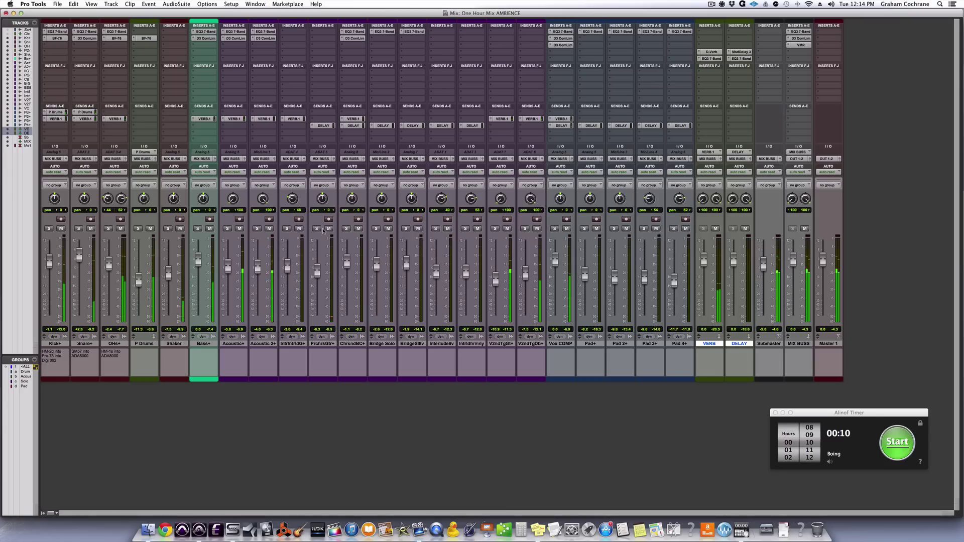
left_click(317, 229)
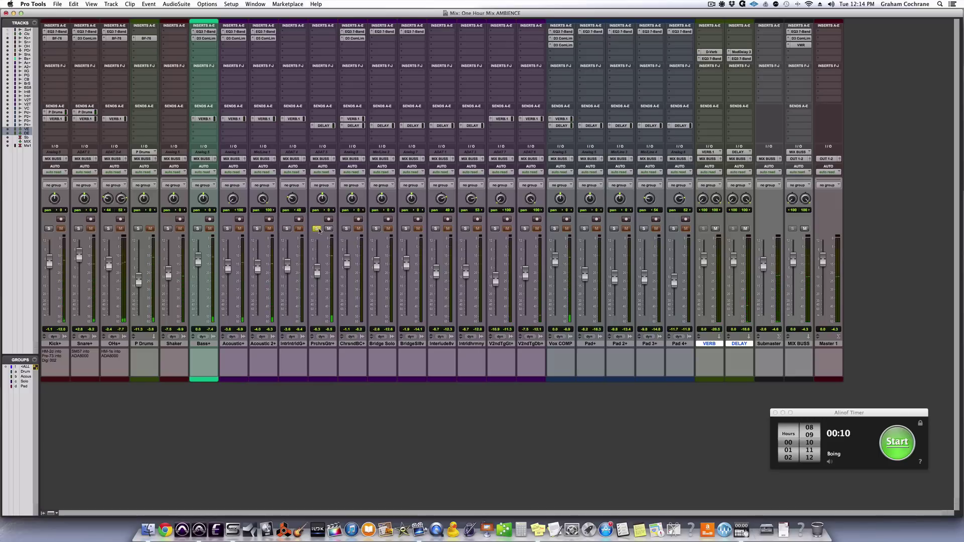
left_click(317, 229)
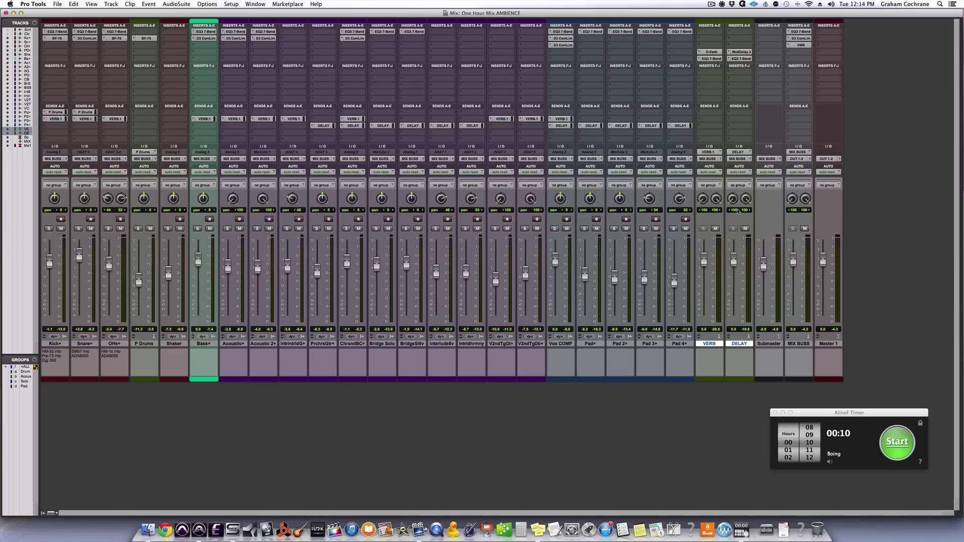
Open the Pad+ DELAY send, solo all four Pad tracks and play from the Pad+ clip at about bar 112
left_click(592, 125)
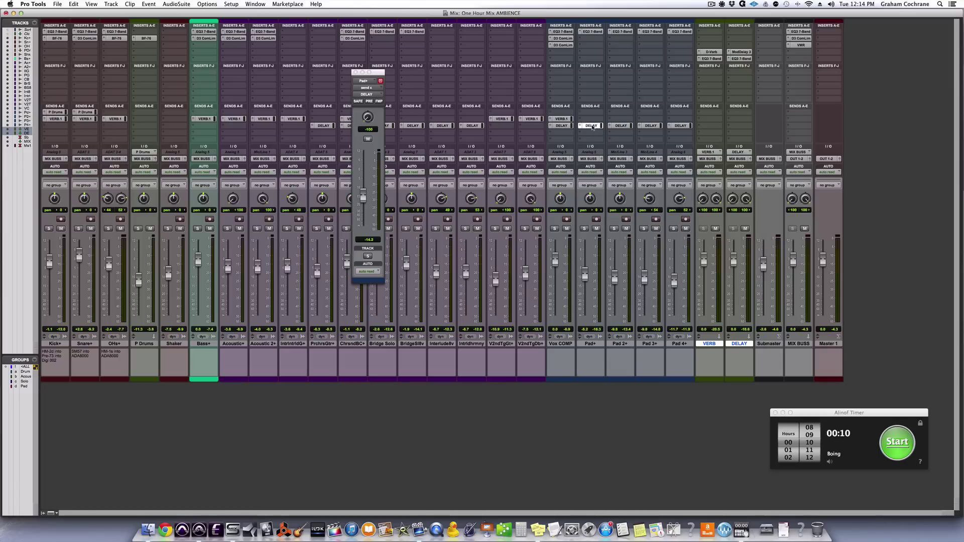
left_click(585, 229)
left_click(615, 228)
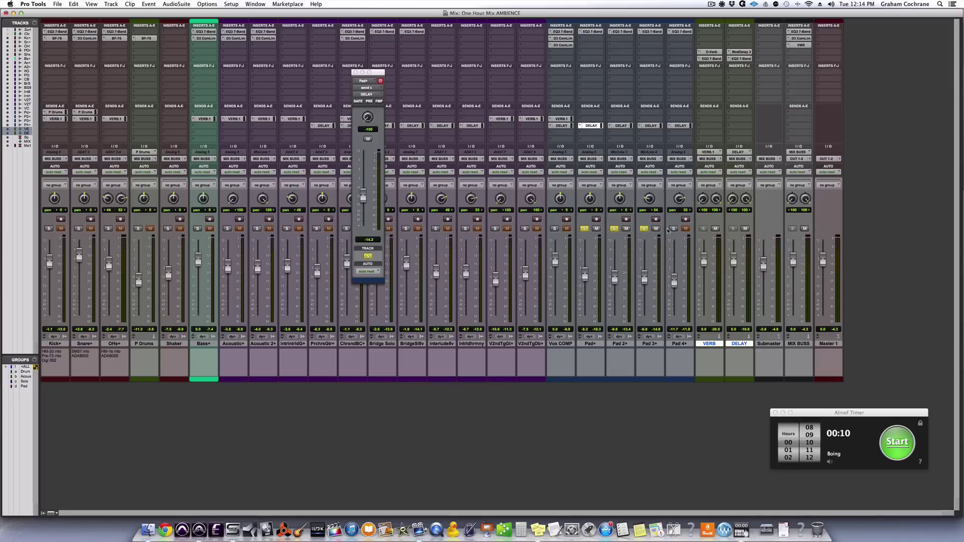
key("super+equal")
scroll(478, 441, "down", 4)
left_click(550, 455)
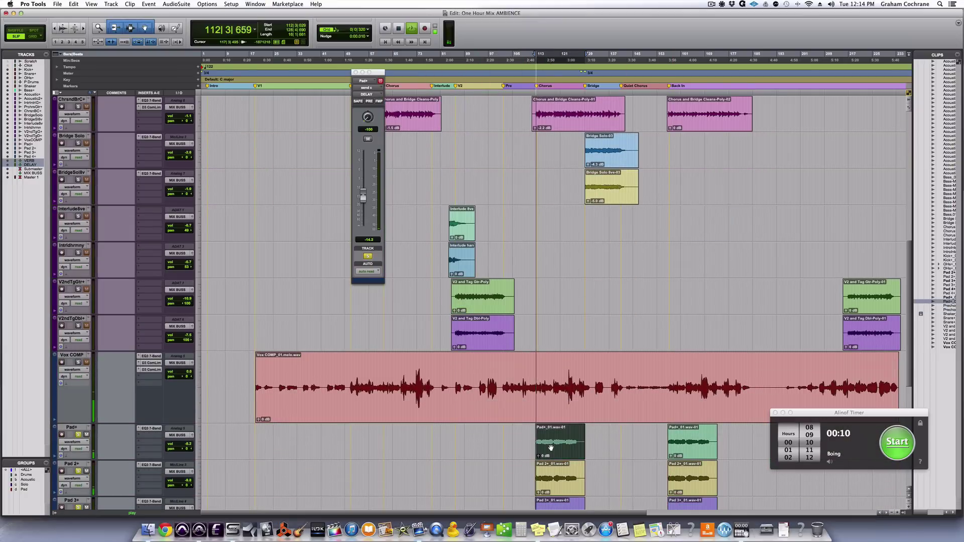
key("super+equal")
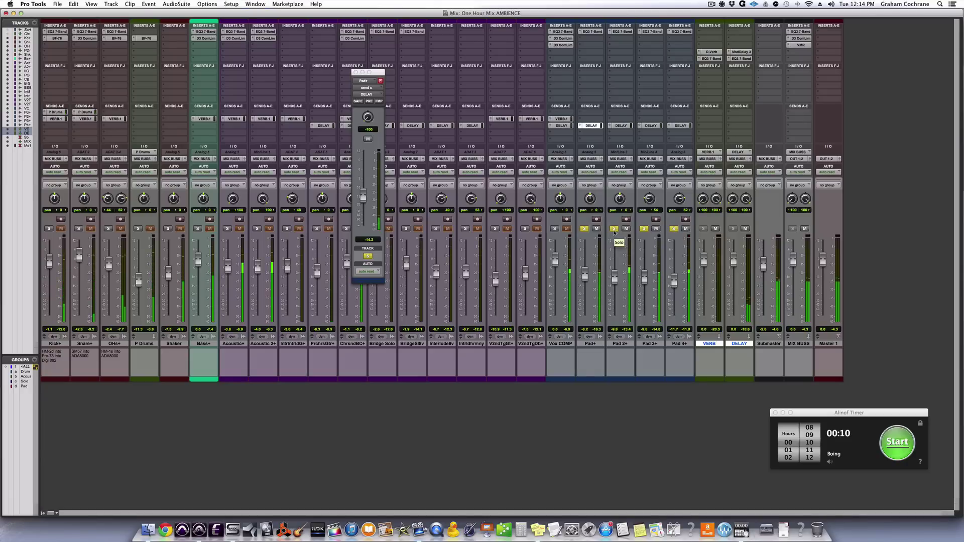
Mute and unmute DELAY to compare the soloed pads, and clear the pad solos and close the send window
left_click(746, 229)
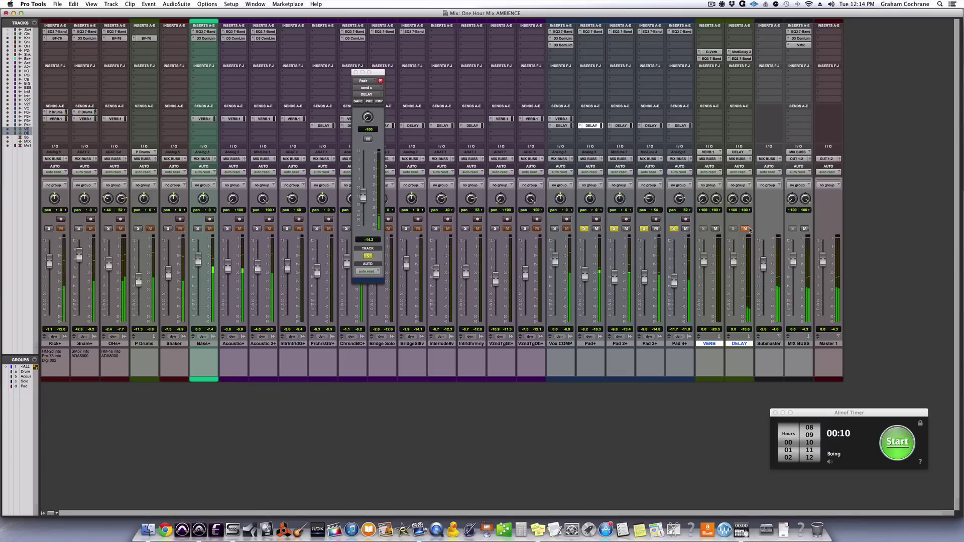
left_click(747, 229)
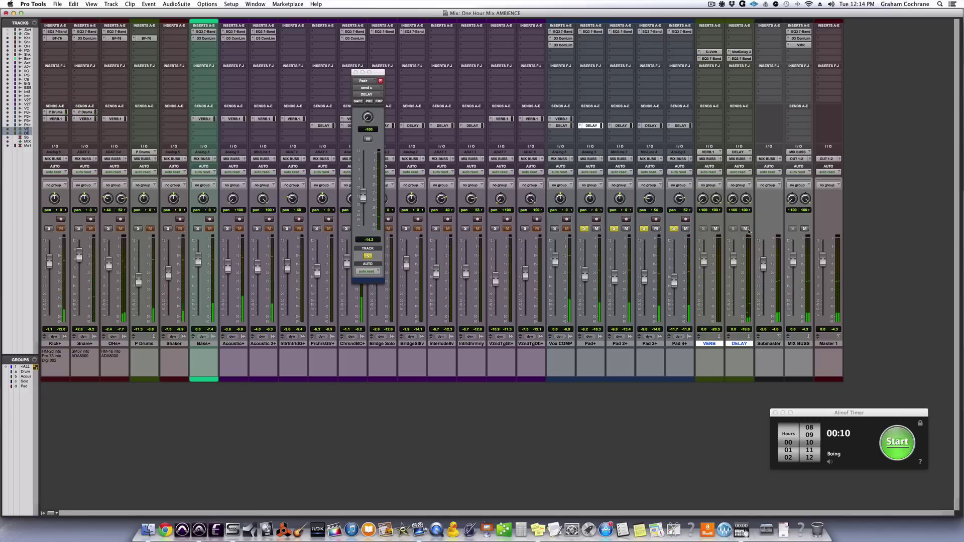
left_click(614, 229)
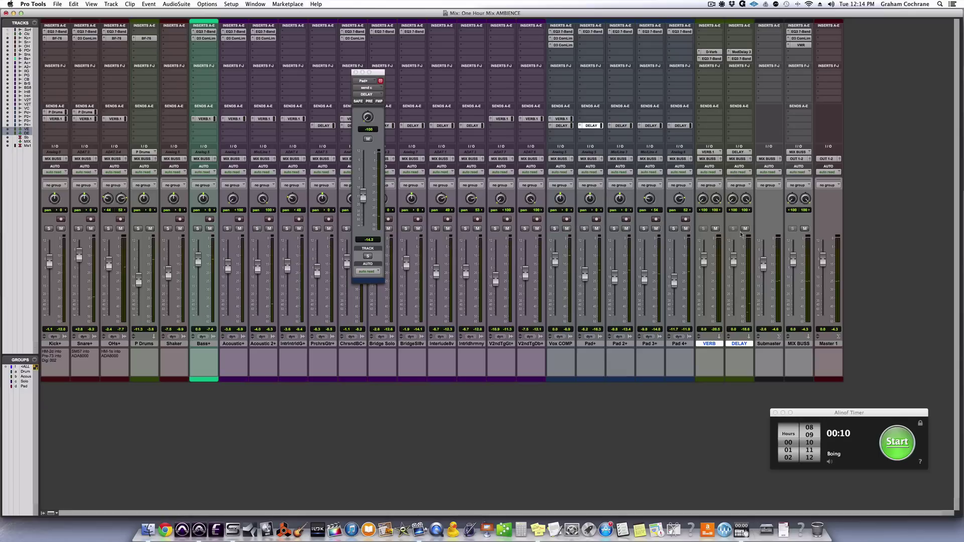
left_click(357, 72)
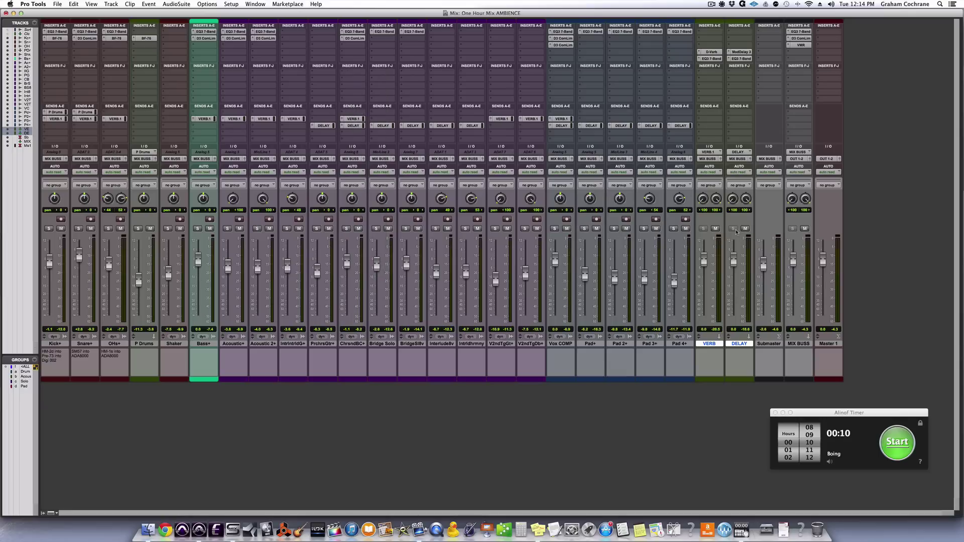
Select the Vox COMP section from bar 112 to about bar 141
key("super+equal")
left_click(534, 377)
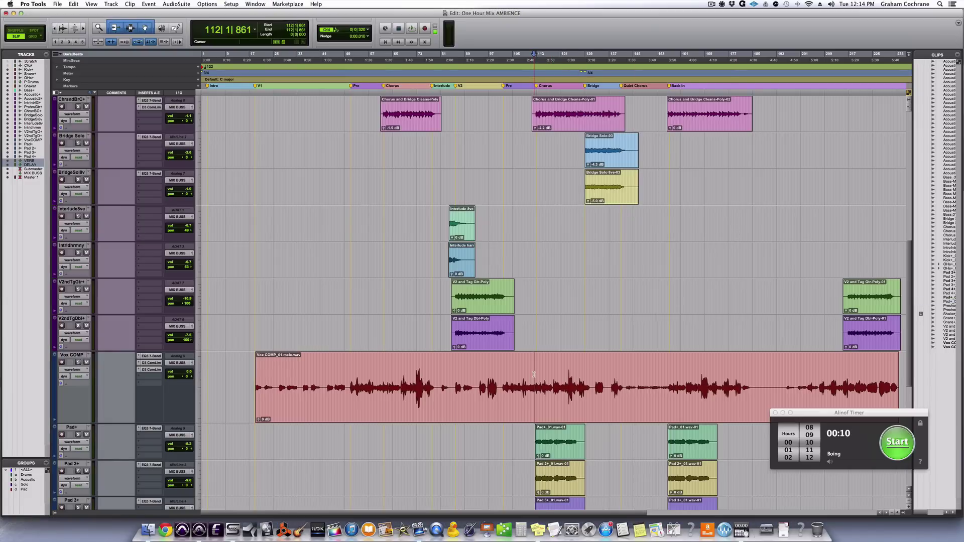
left_click(623, 373, "shift")
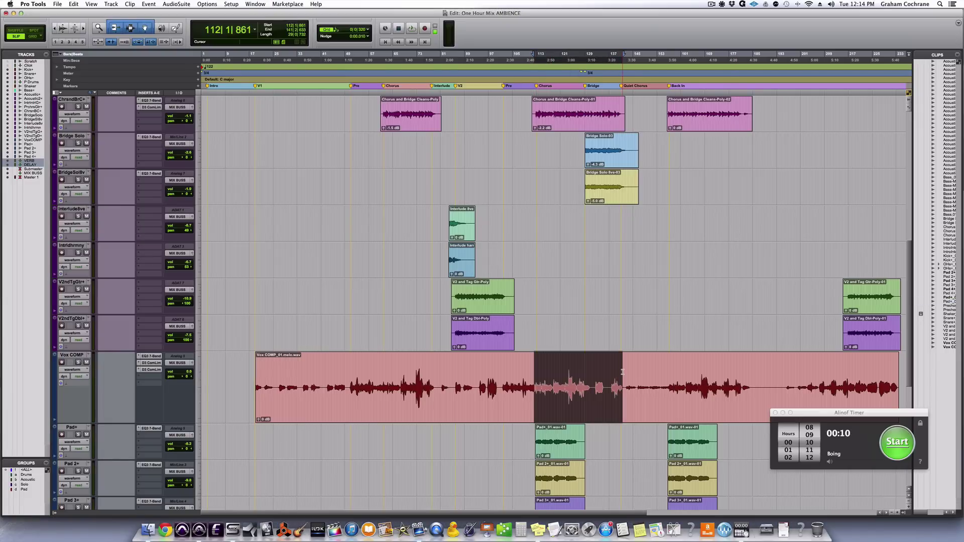
key("super+equal")
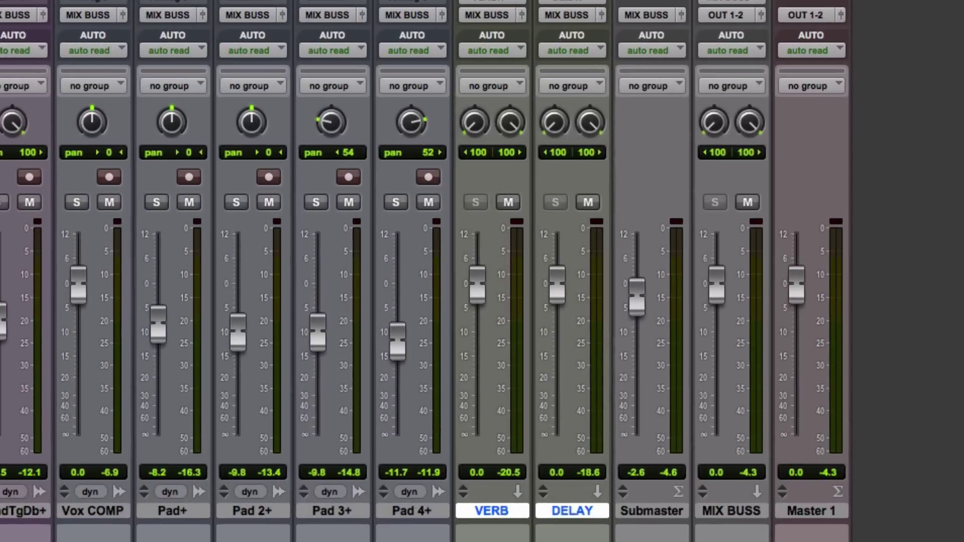
Select from bar 77 to about bar 112 on the octave interlude track and play the song from there
key("super+equal")
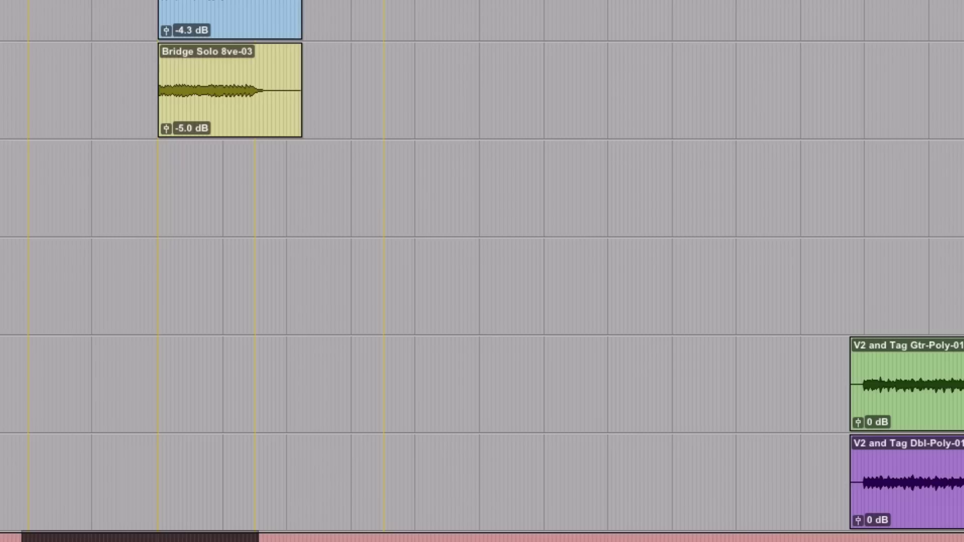
left_click(140, 539)
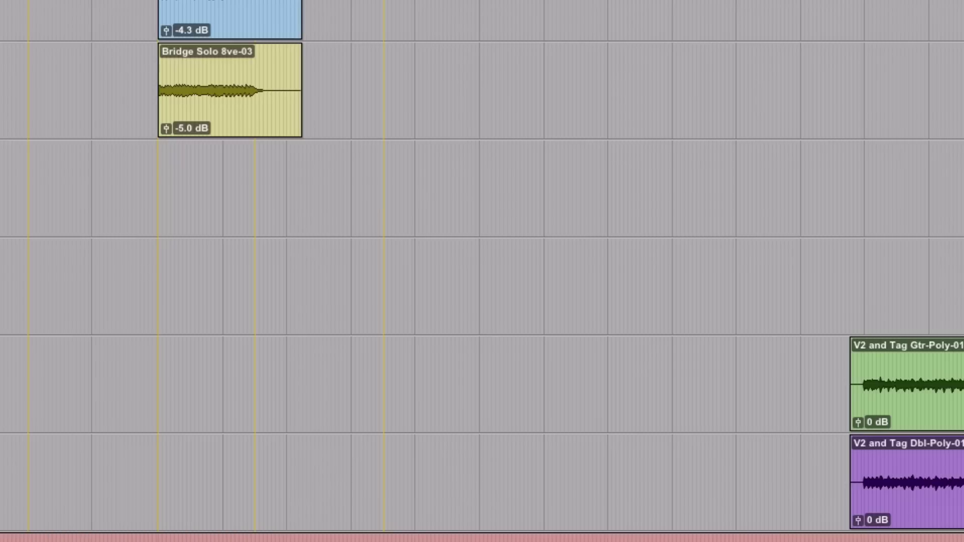
left_click_drag(0, 171, 26, 173)
key("super+equal")
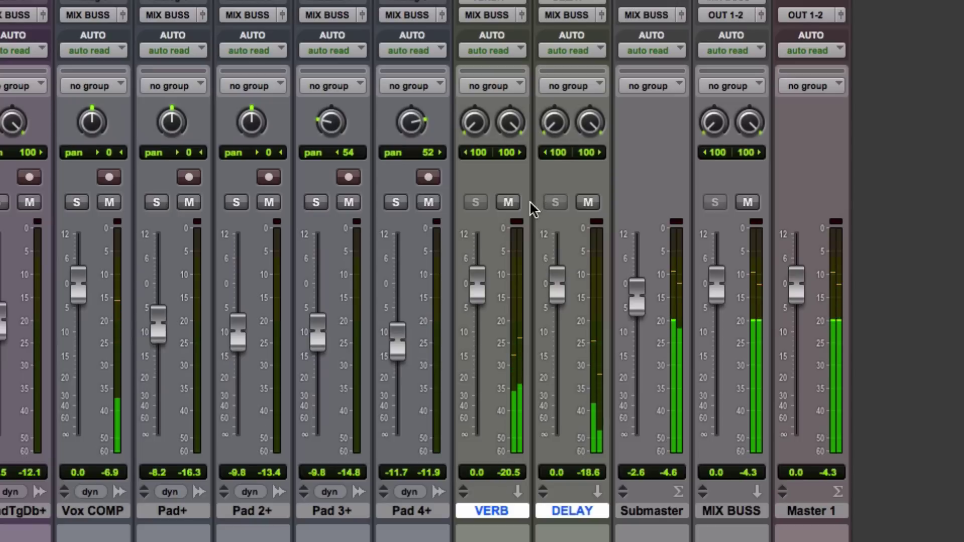
Mute and unmute VERB and DELAY during playback to compare the mix with and without both effects
left_click(501, 199)
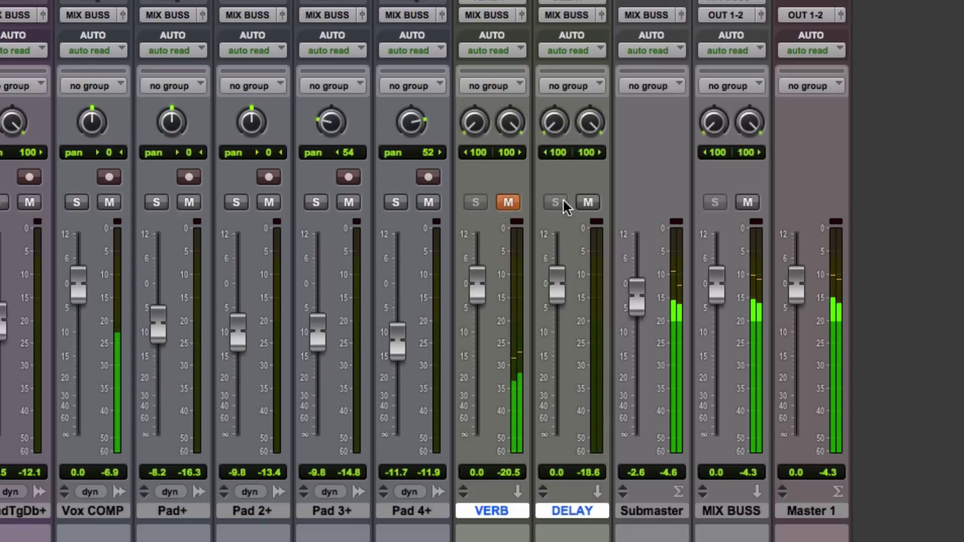
left_click(588, 202)
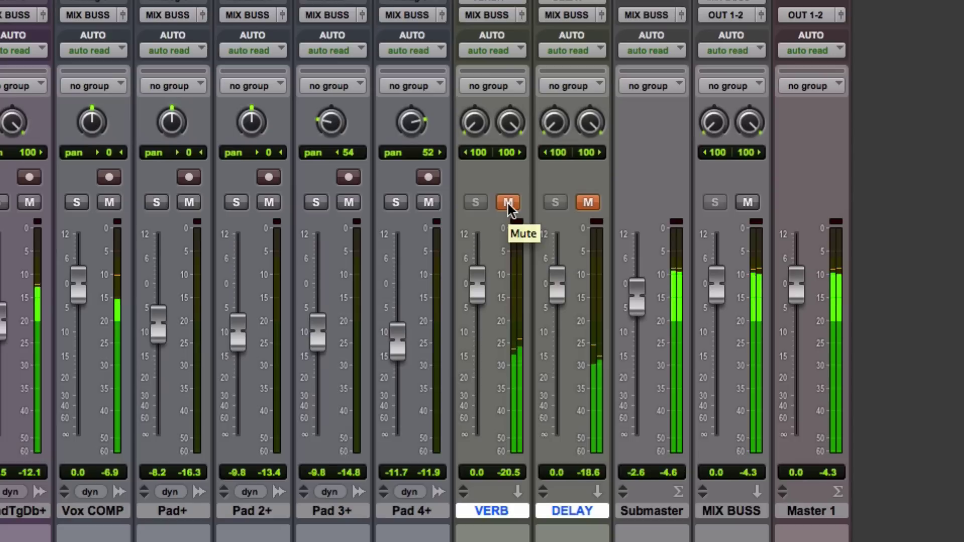
left_click(508, 202)
left_click(585, 202)
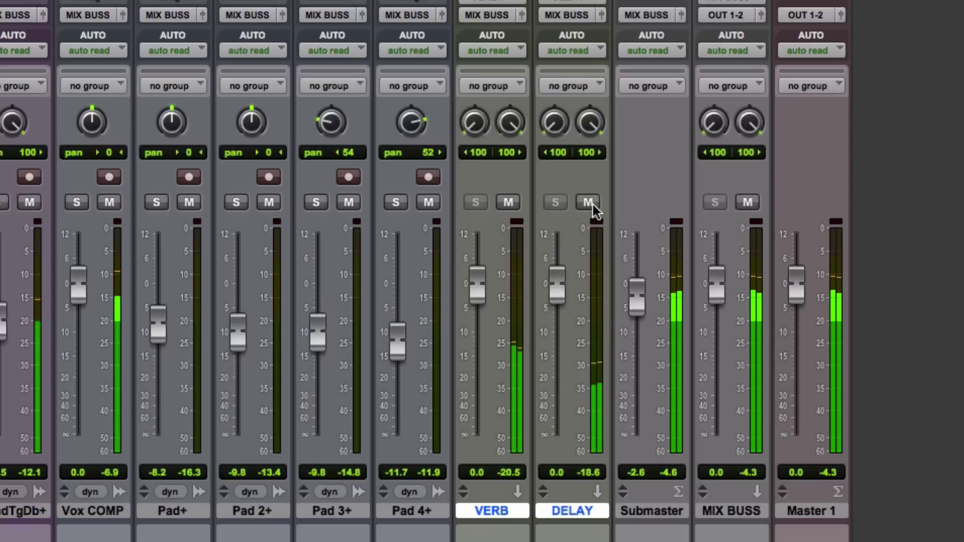
left_click(588, 202)
left_click(508, 202)
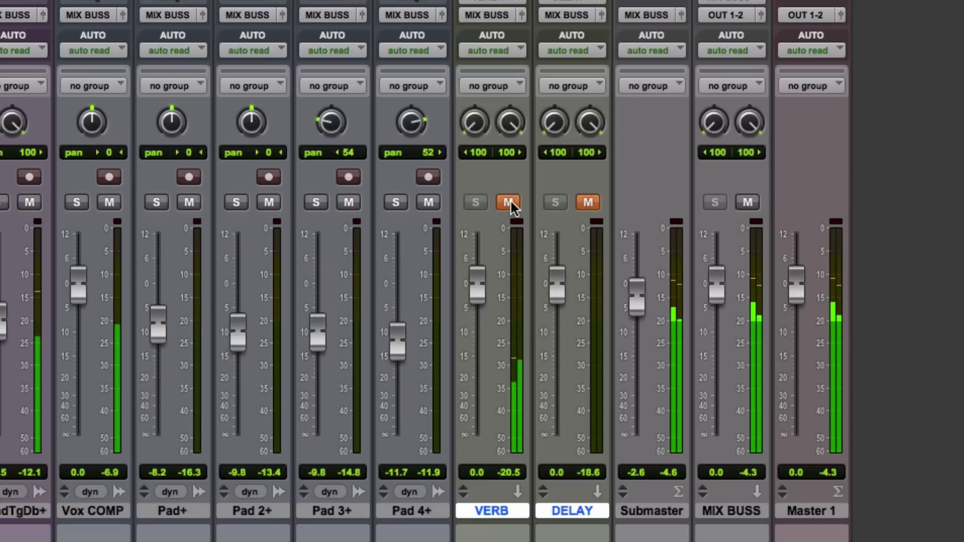
left_click(509, 201)
left_click(588, 202)
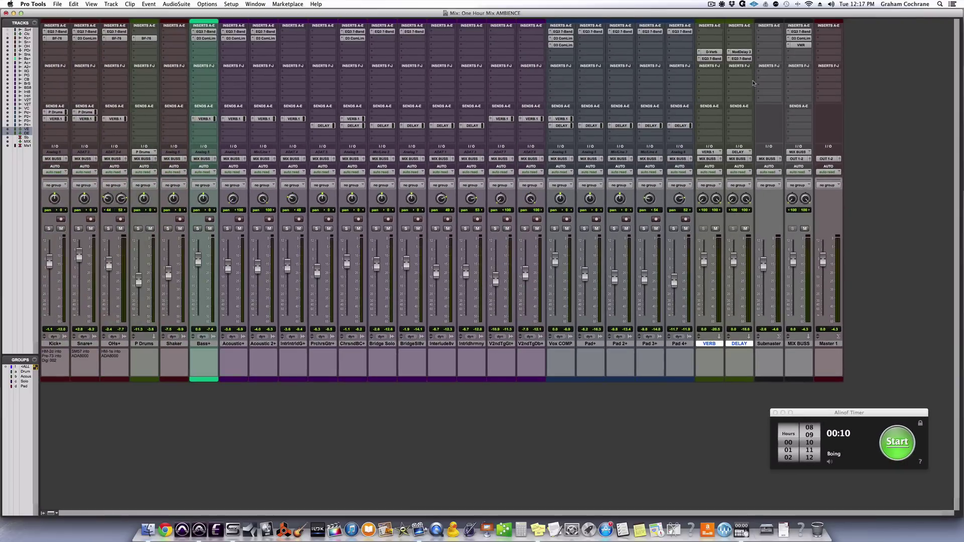
Extend the selection from bar 77 to the start of the Bridge and play it
key("super+equal")
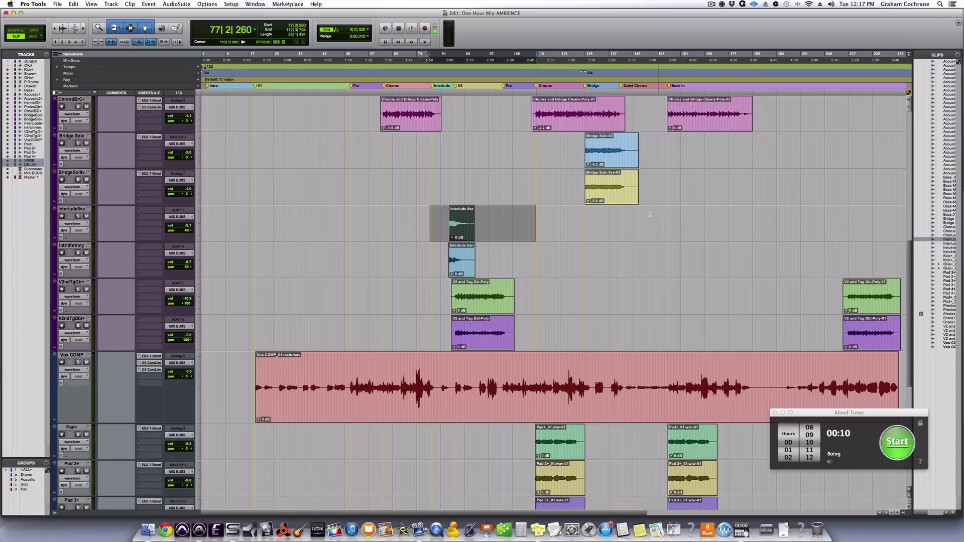
left_click(585, 212, "shift")
key("super+equal")
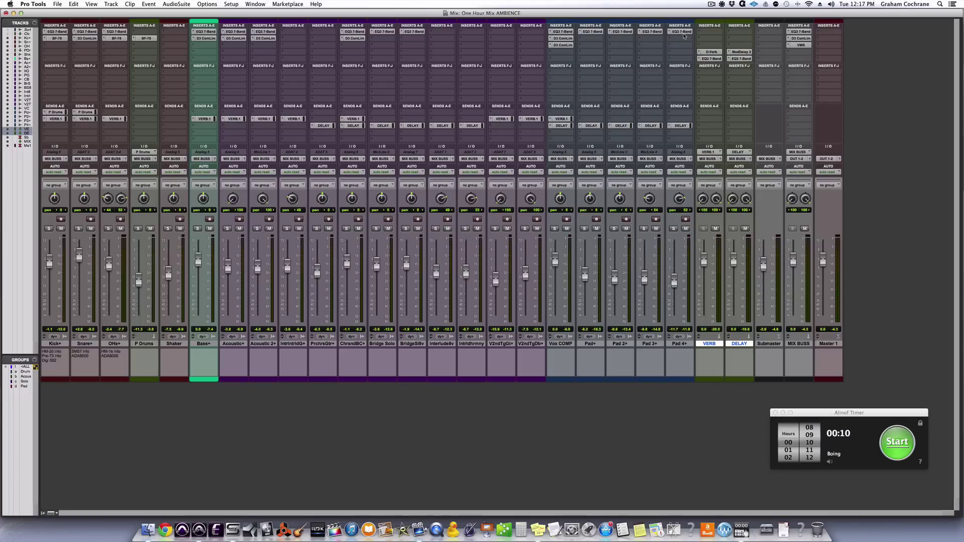
key("space")
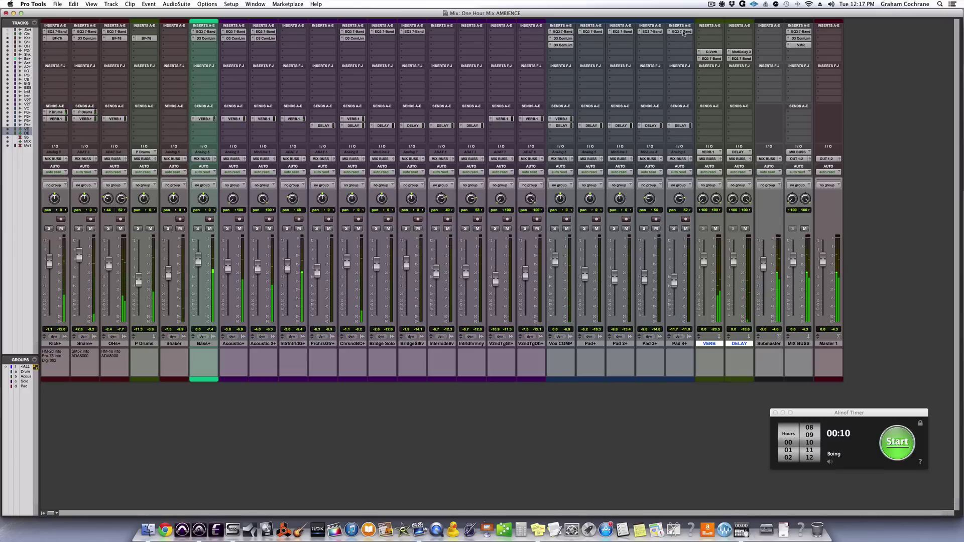
Bypass the insert plug-ins on all tracks, row by row, to hear the song without any processing, and switch them back on
left_click(683, 33, "alt+super")
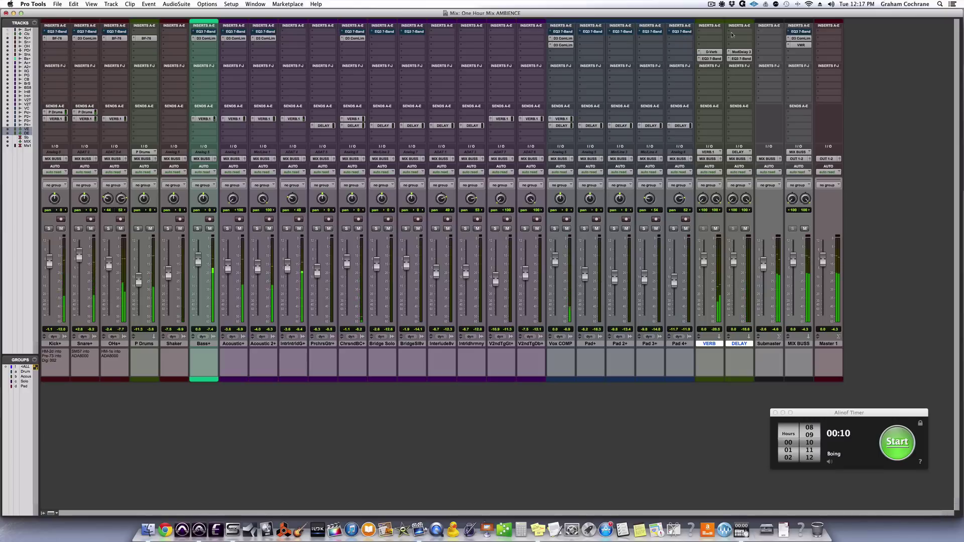
left_click(800, 40, "alt+super")
left_click(801, 45, "alt+super")
left_click(741, 52, "alt+super")
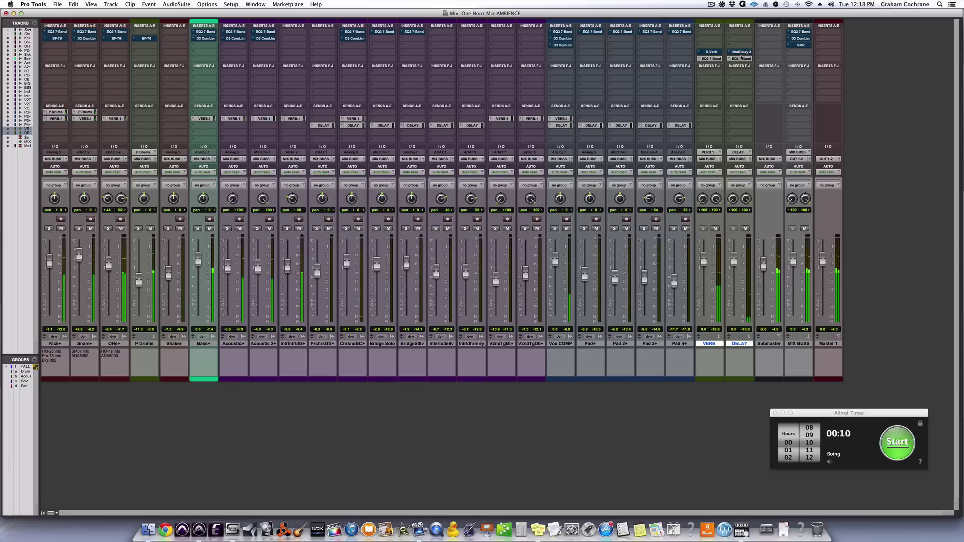
left_click(741, 58, "alt+super")
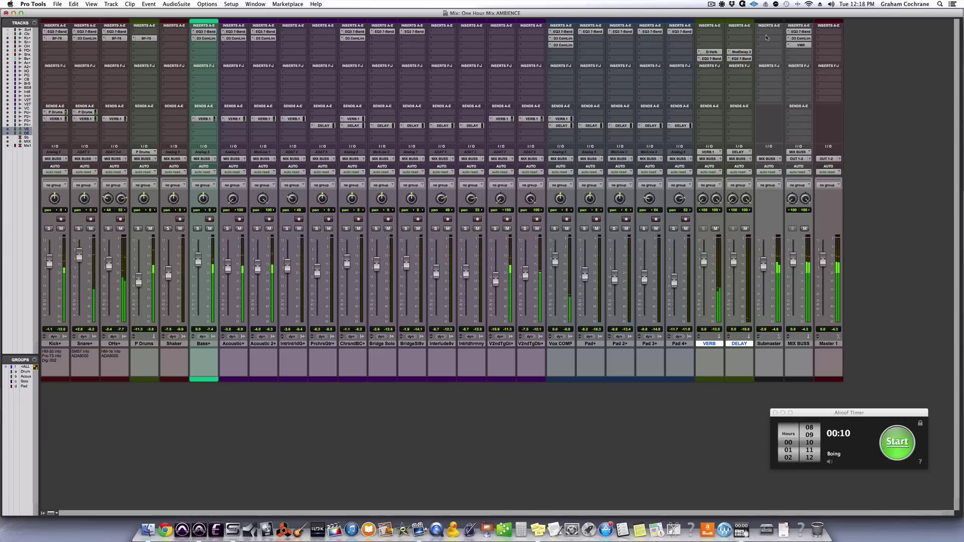
Bypass every insert again during verse 2 to hear the raw mix, and re-enable the plug-ins for comparison
left_click(797, 33, "alt+super")
left_click(797, 39, "alt+super")
left_click(798, 46, "alt+super")
left_click(741, 52, "alt+super")
left_click(743, 58, "alt+super")
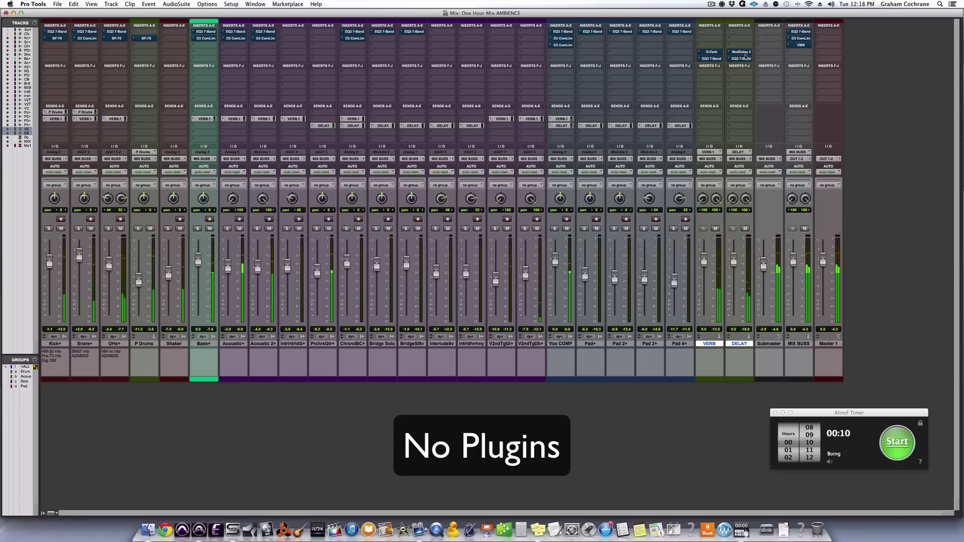
left_click(744, 46)
left_click(772, 48)
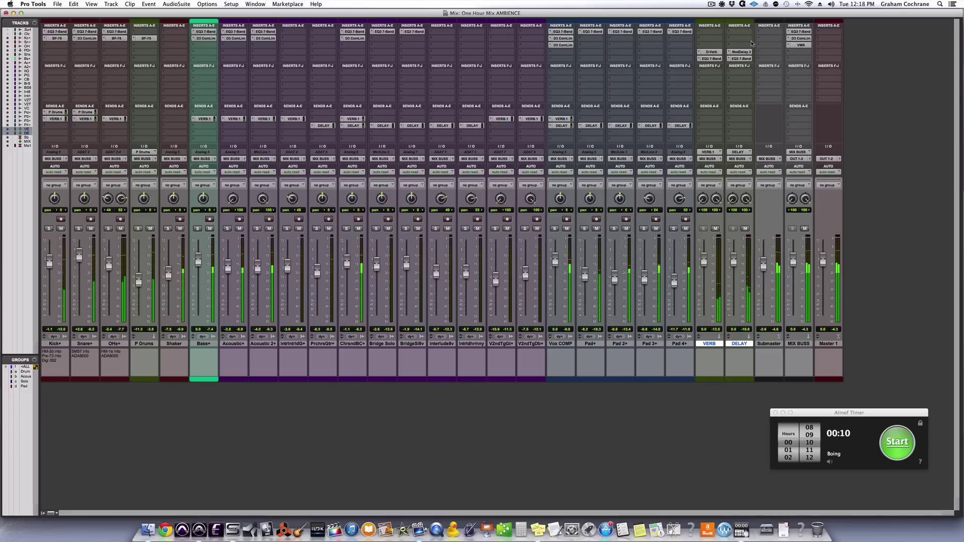
Bypass all inserts once more during the second chorus and re-enable them row by row to compare the raw and processed mix
left_click(798, 33, "alt+super")
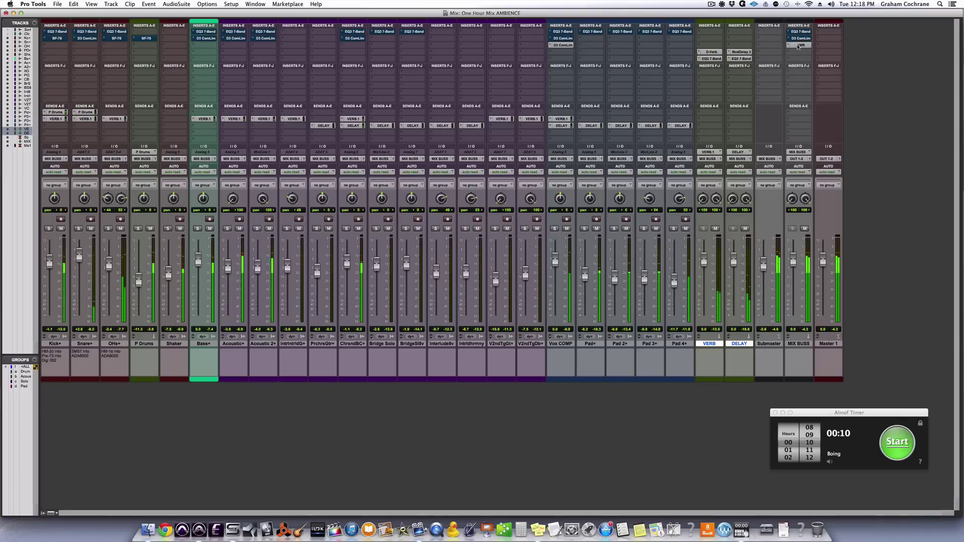
left_click(799, 45, "alt+super")
left_click(741, 53, "alt+super")
left_click(742, 60, "alt+super")
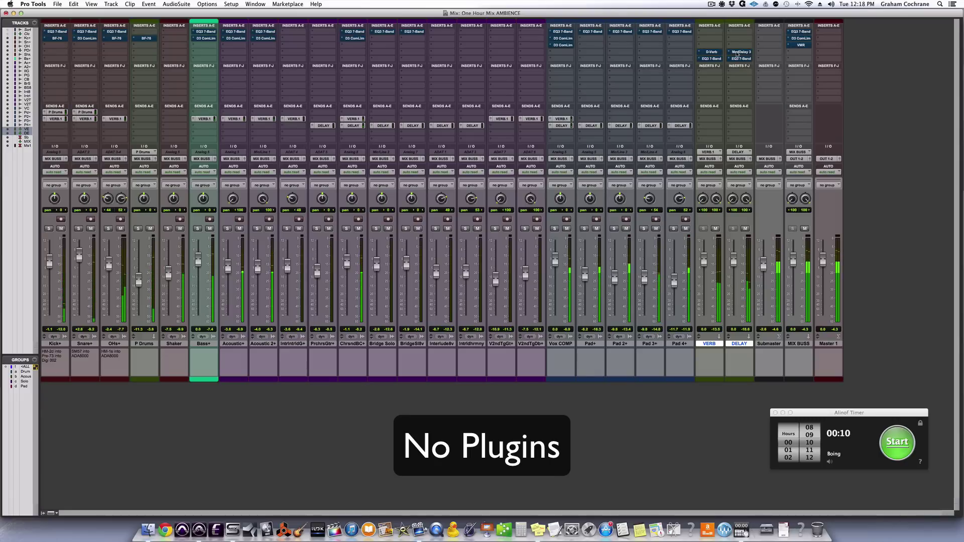
left_click(797, 33, "alt+super")
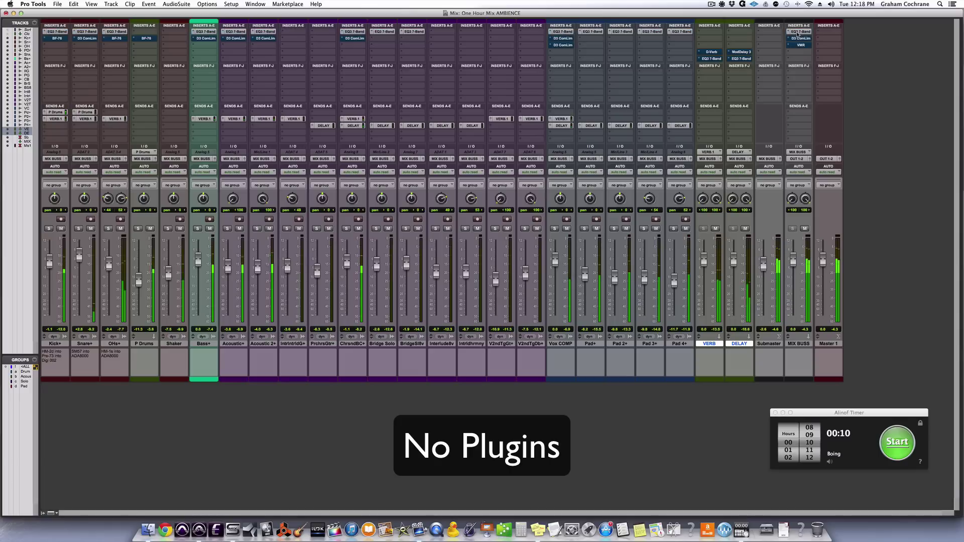
left_click(798, 39, "alt+super")
left_click(798, 45, "alt+super")
left_click(751, 51, "alt+super")
left_click(751, 59, "alt+super")
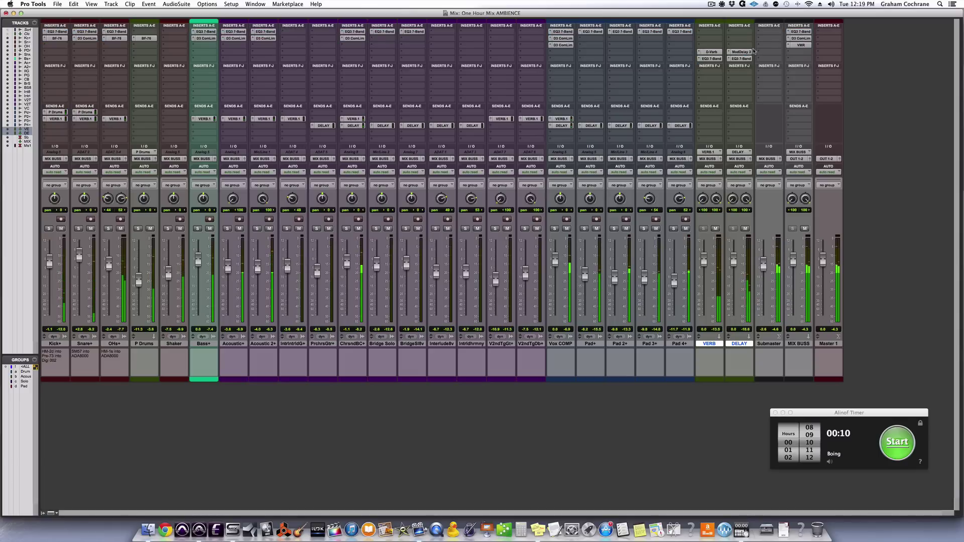